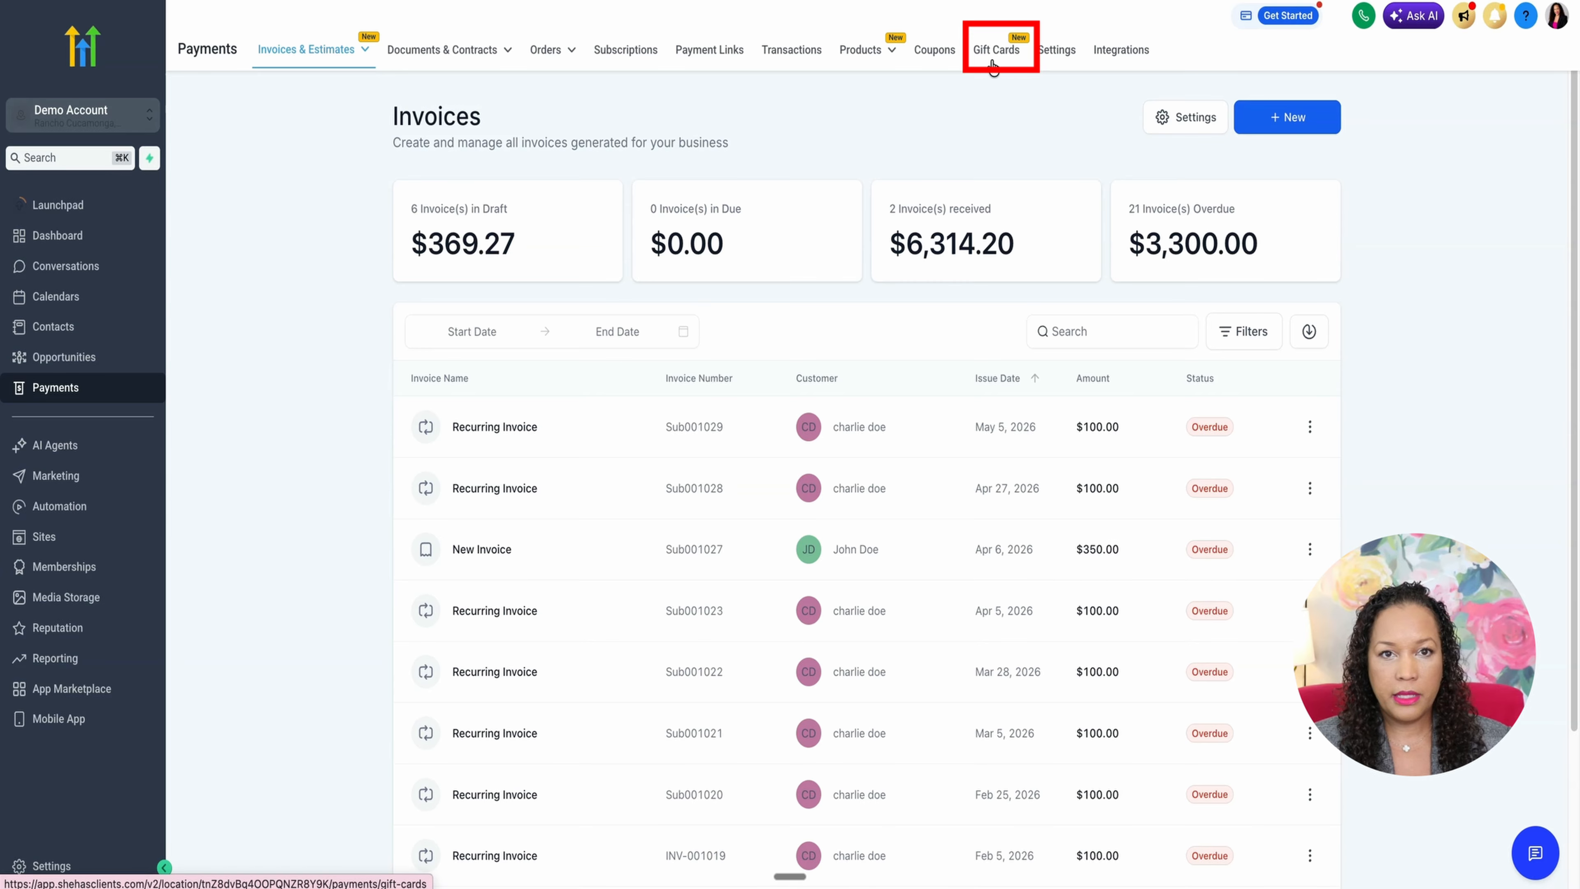
- Open the Gift Cards section of Payments and start a new gift card
left_click(995, 50)
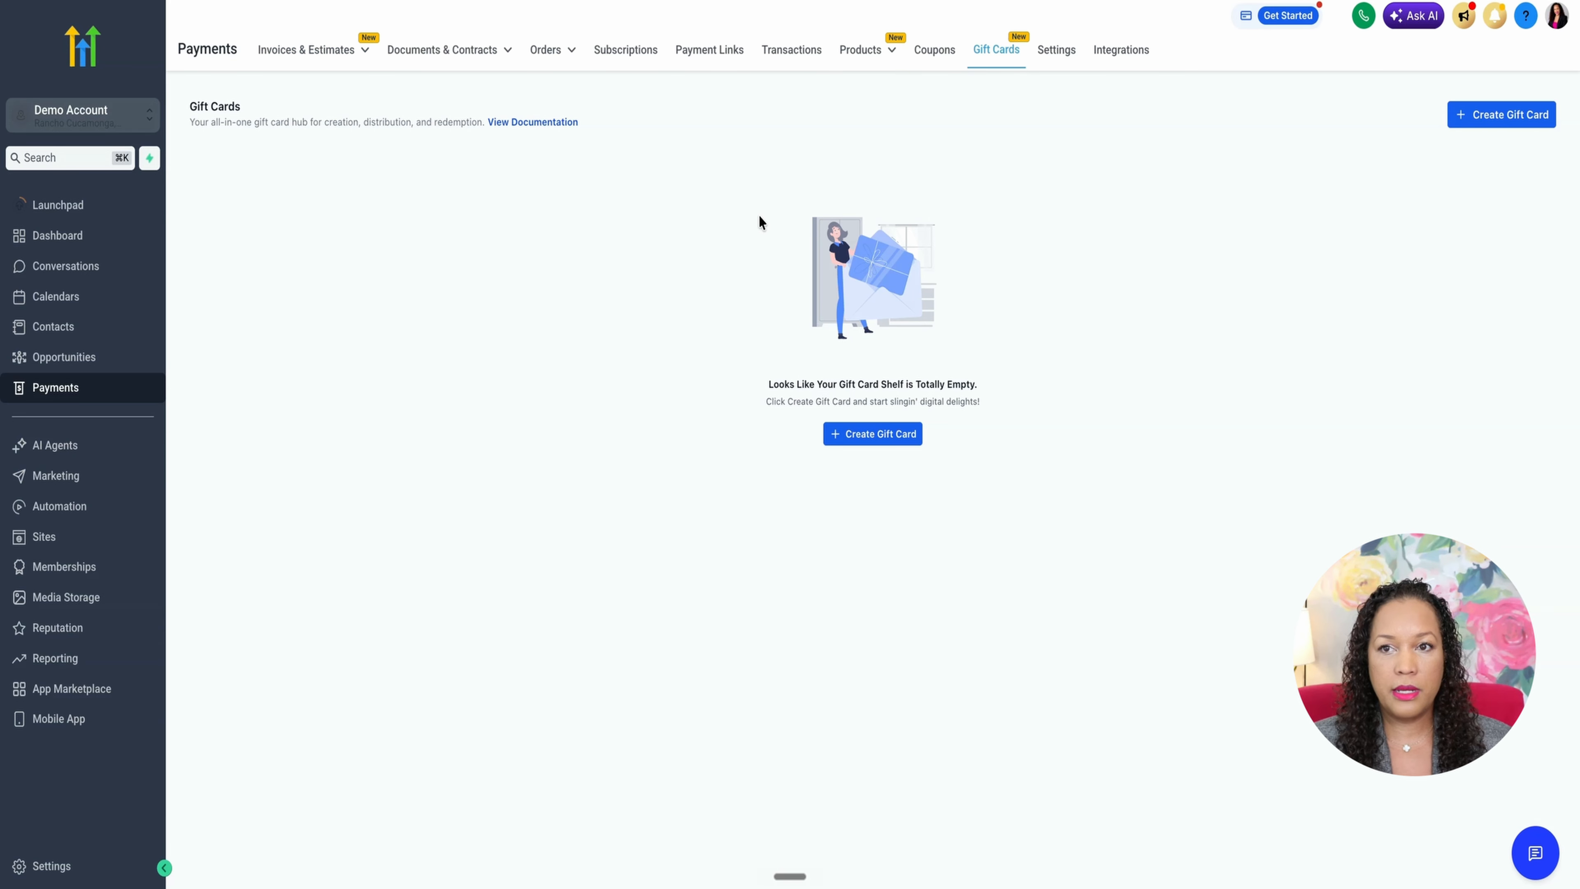
left_click(1483, 118)
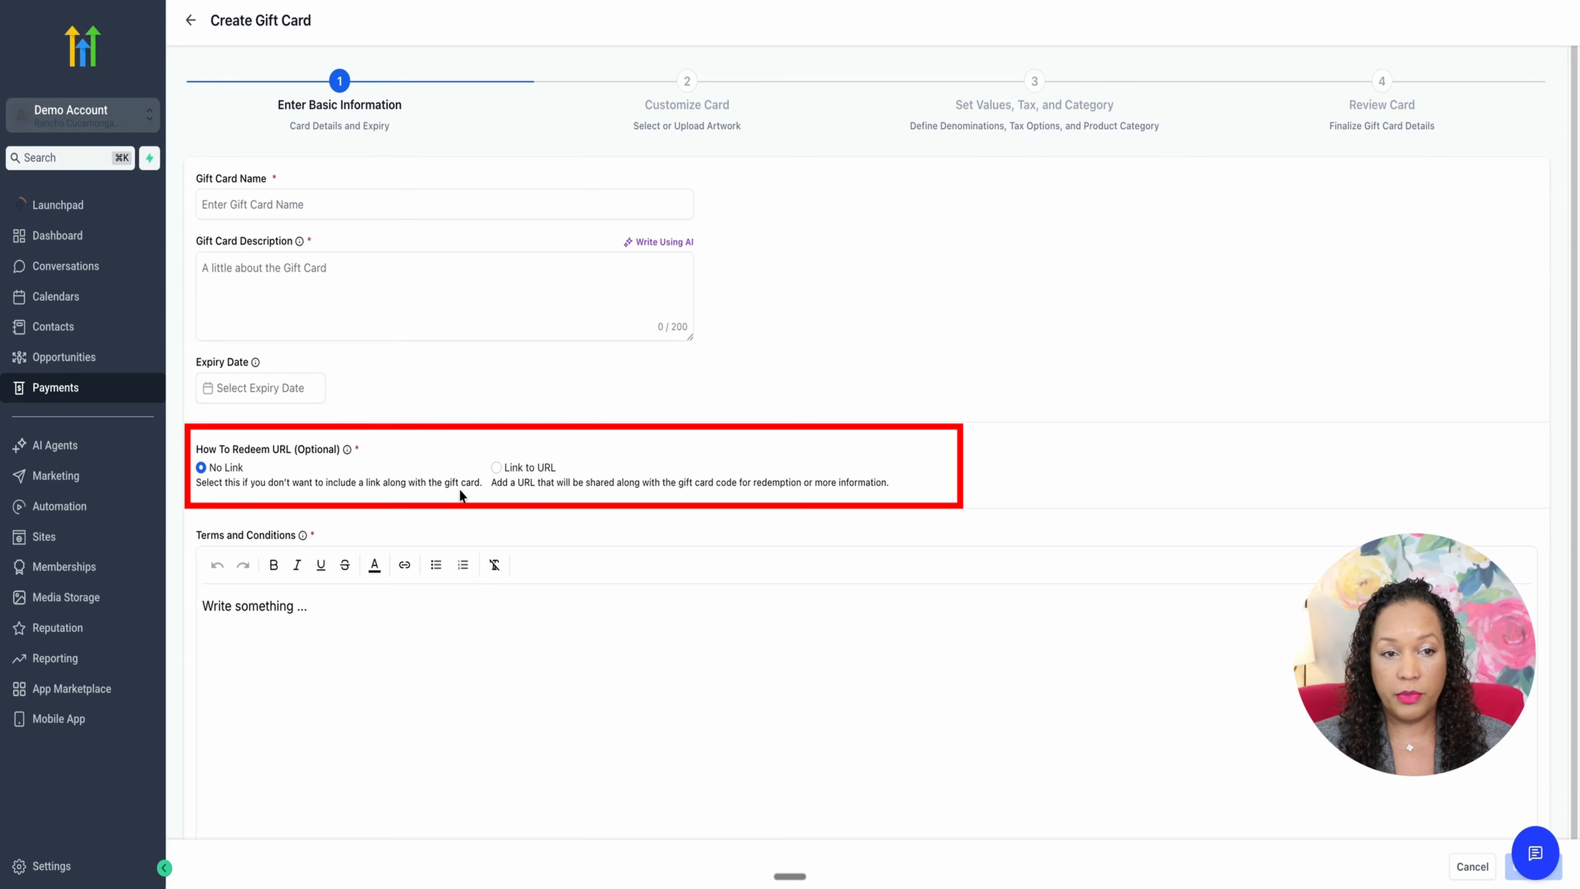
- Keep no redeem link and set the gift card expiry date to 06/07/2026
left_click(497, 471)
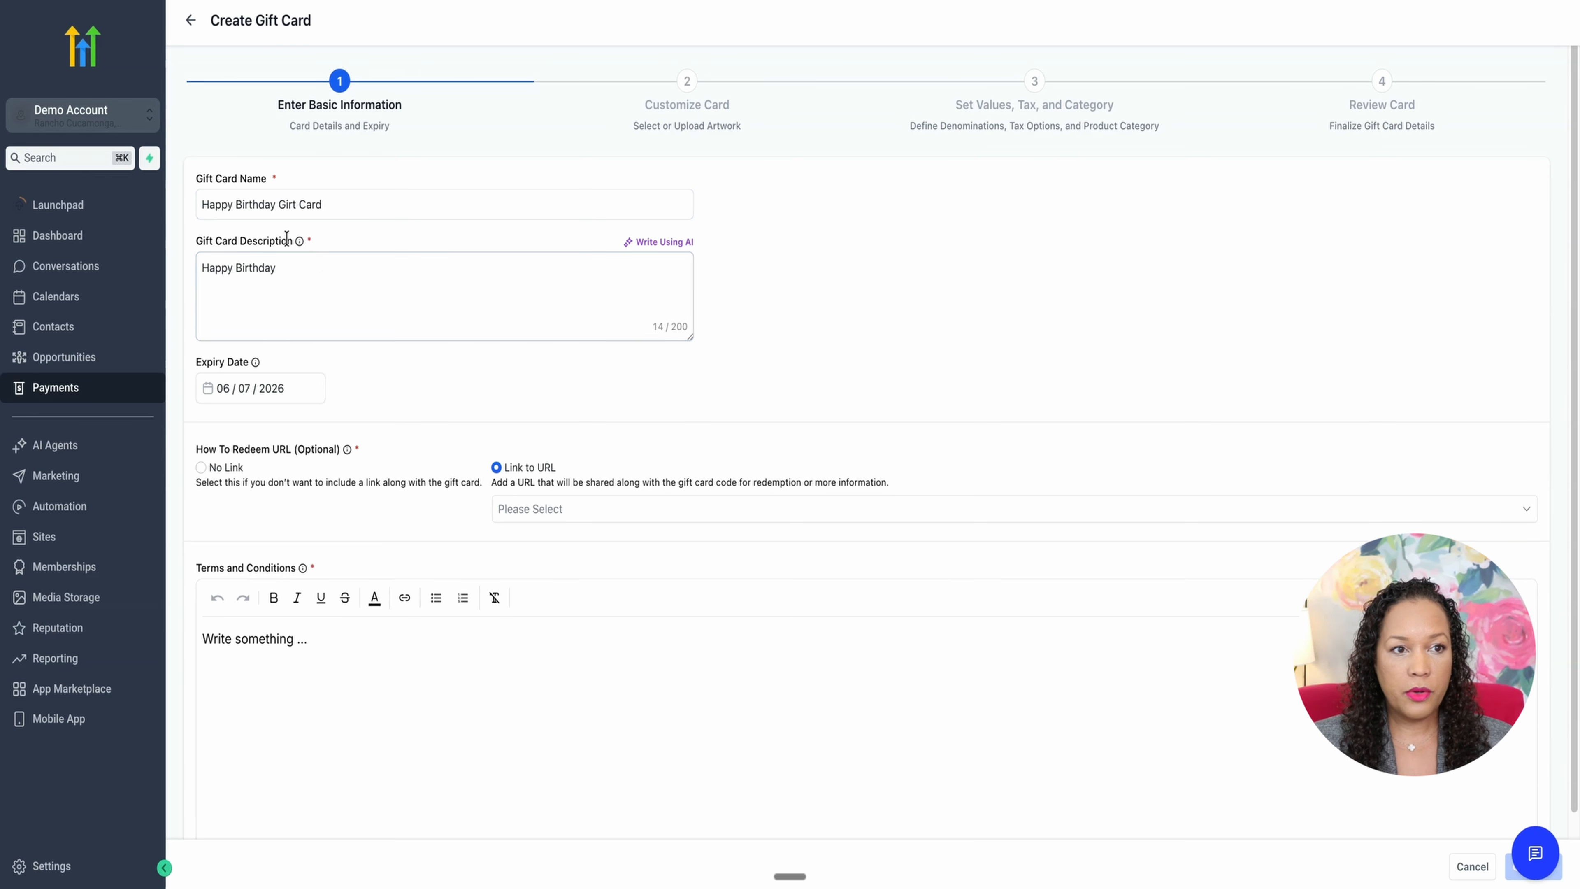
left_click(288, 389)
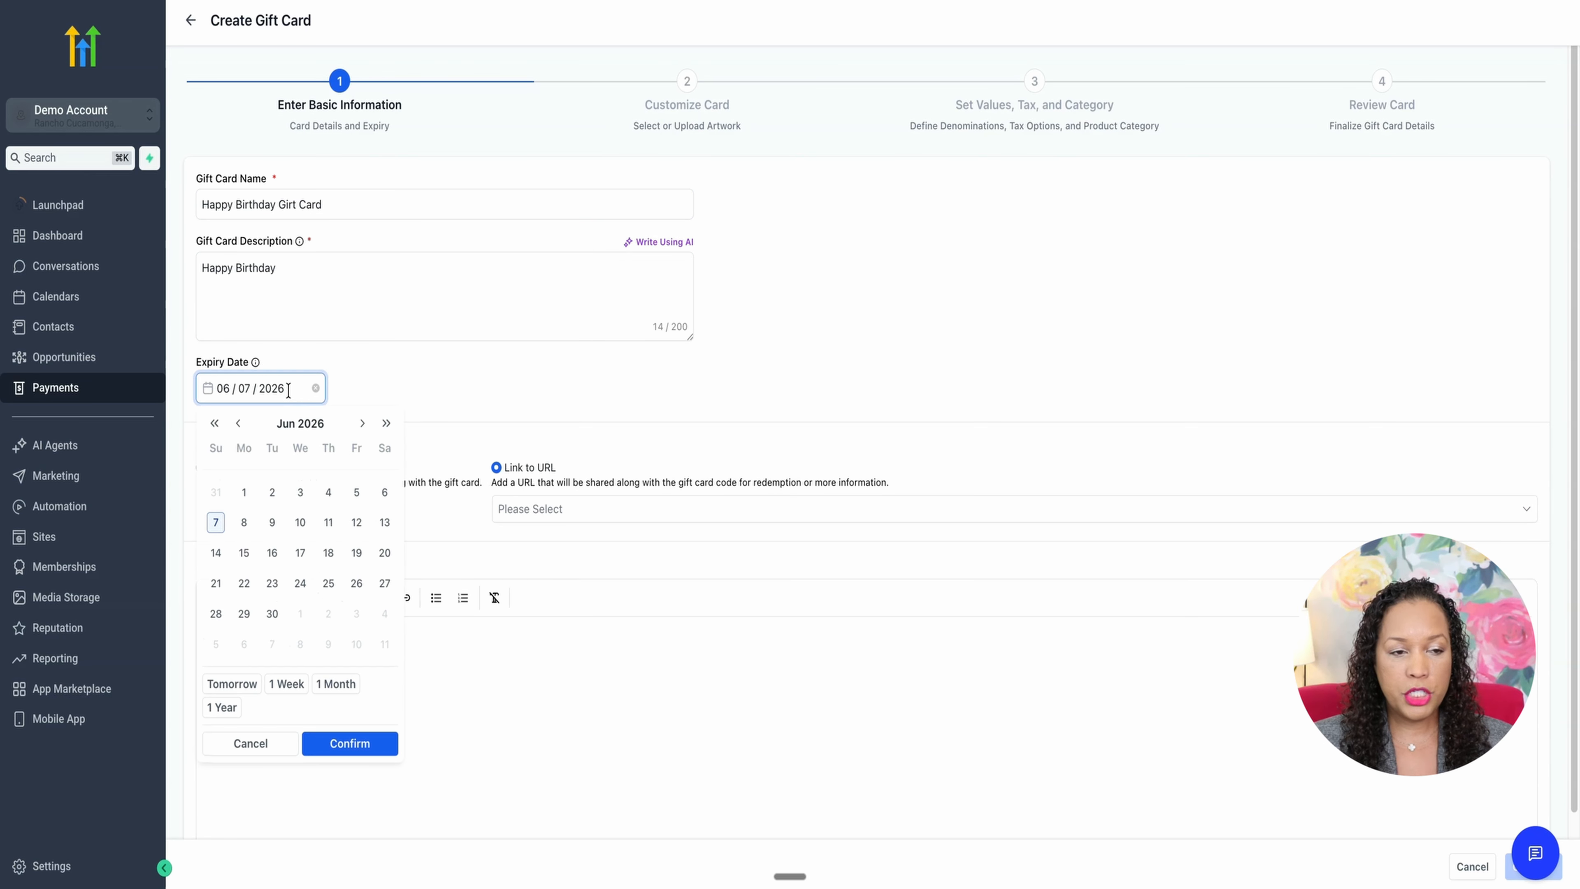
left_click(236, 685)
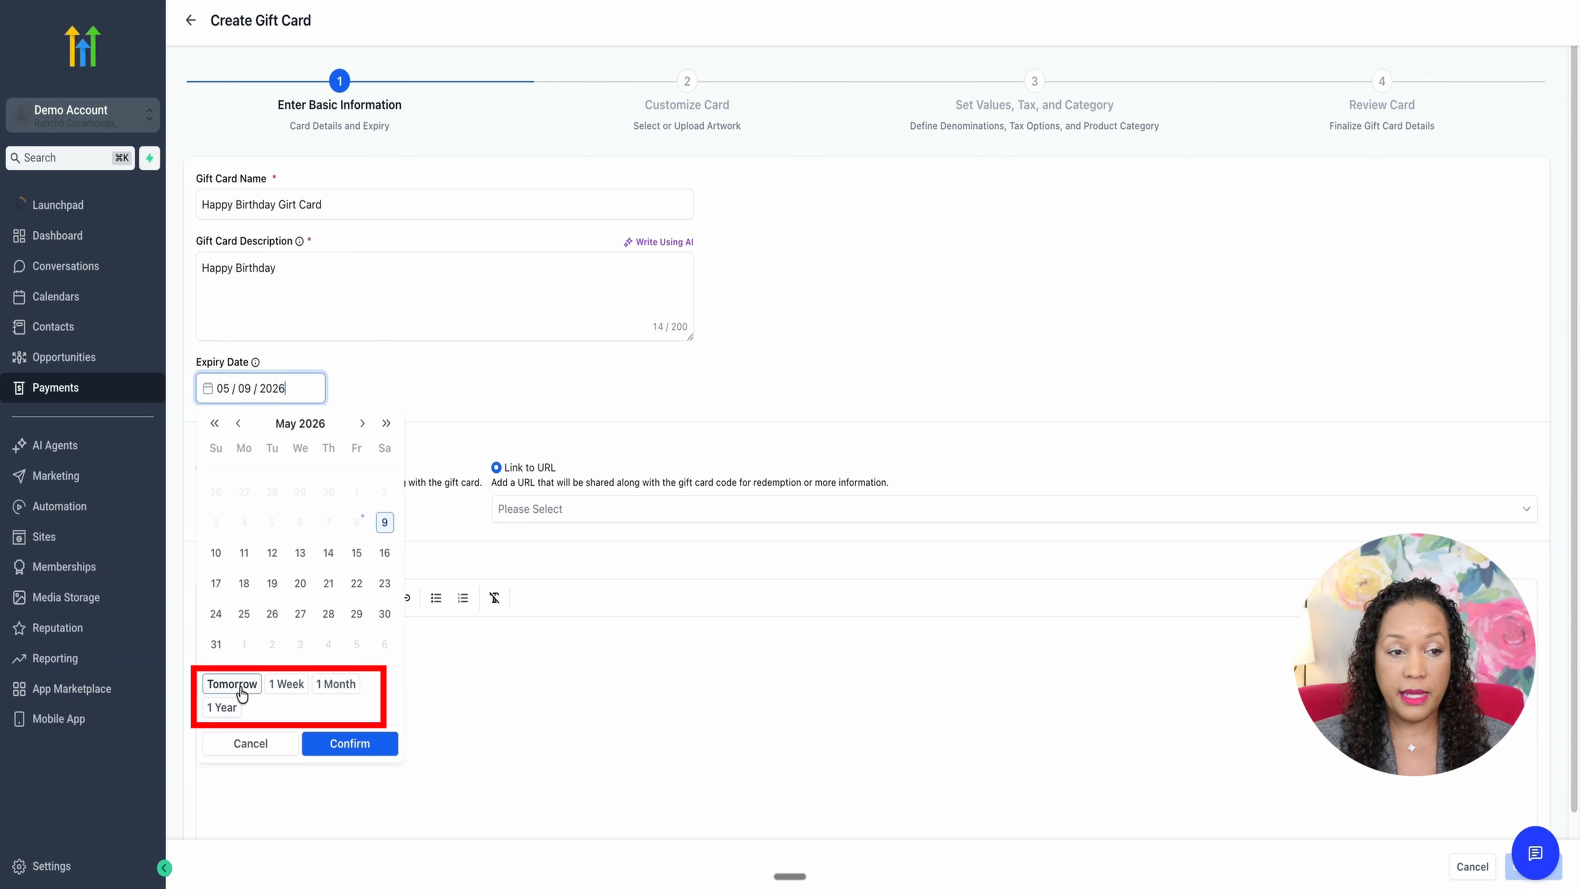
left_click(296, 690)
left_click(335, 684)
left_click(224, 706)
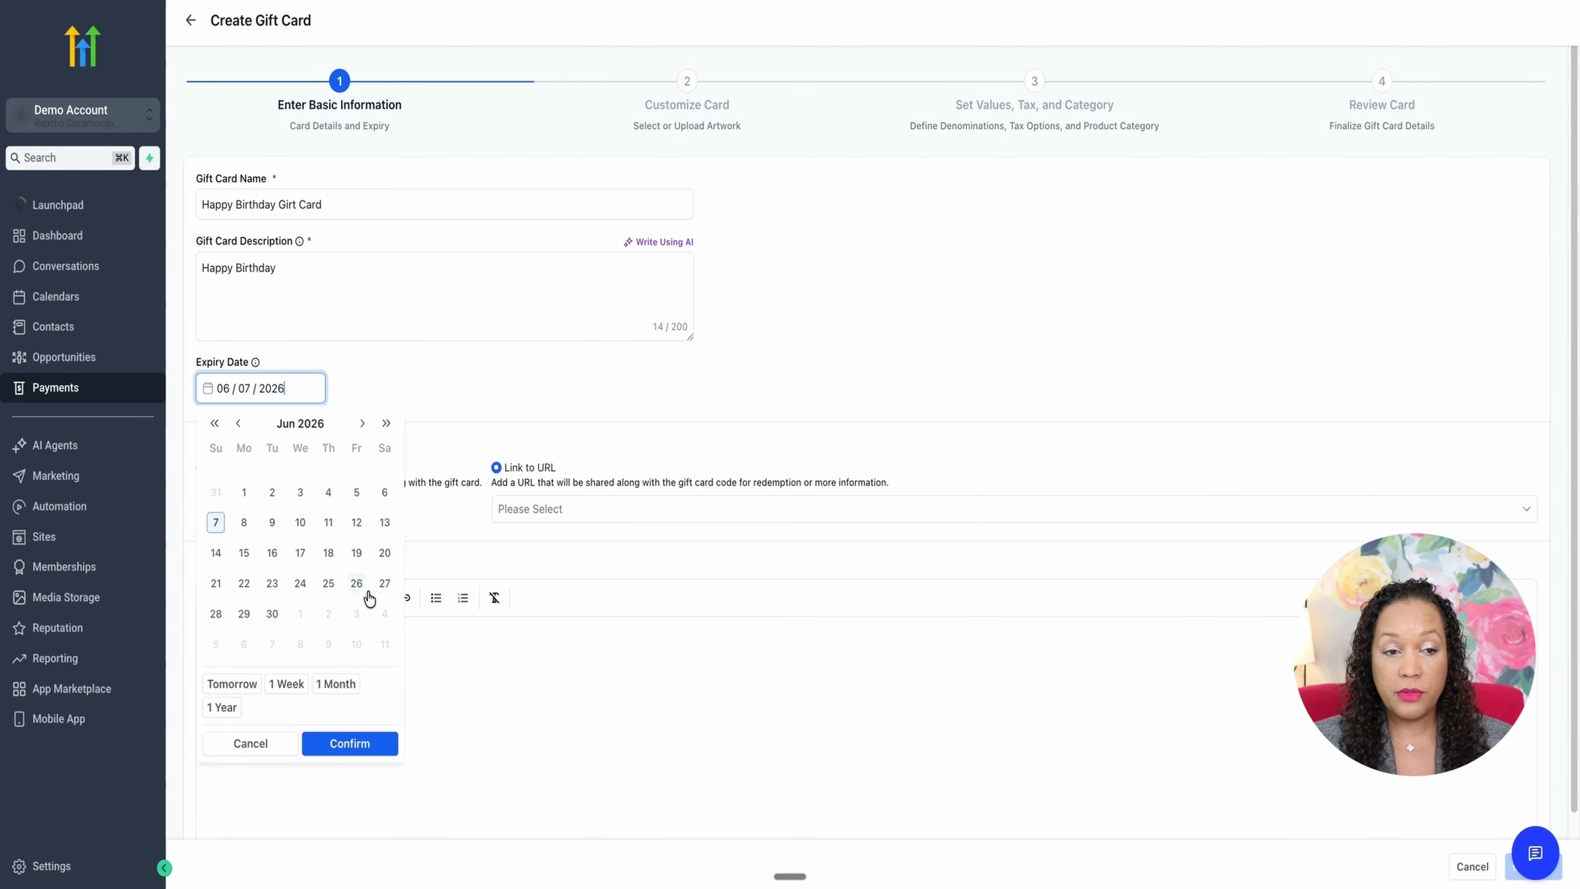
left_click(355, 742)
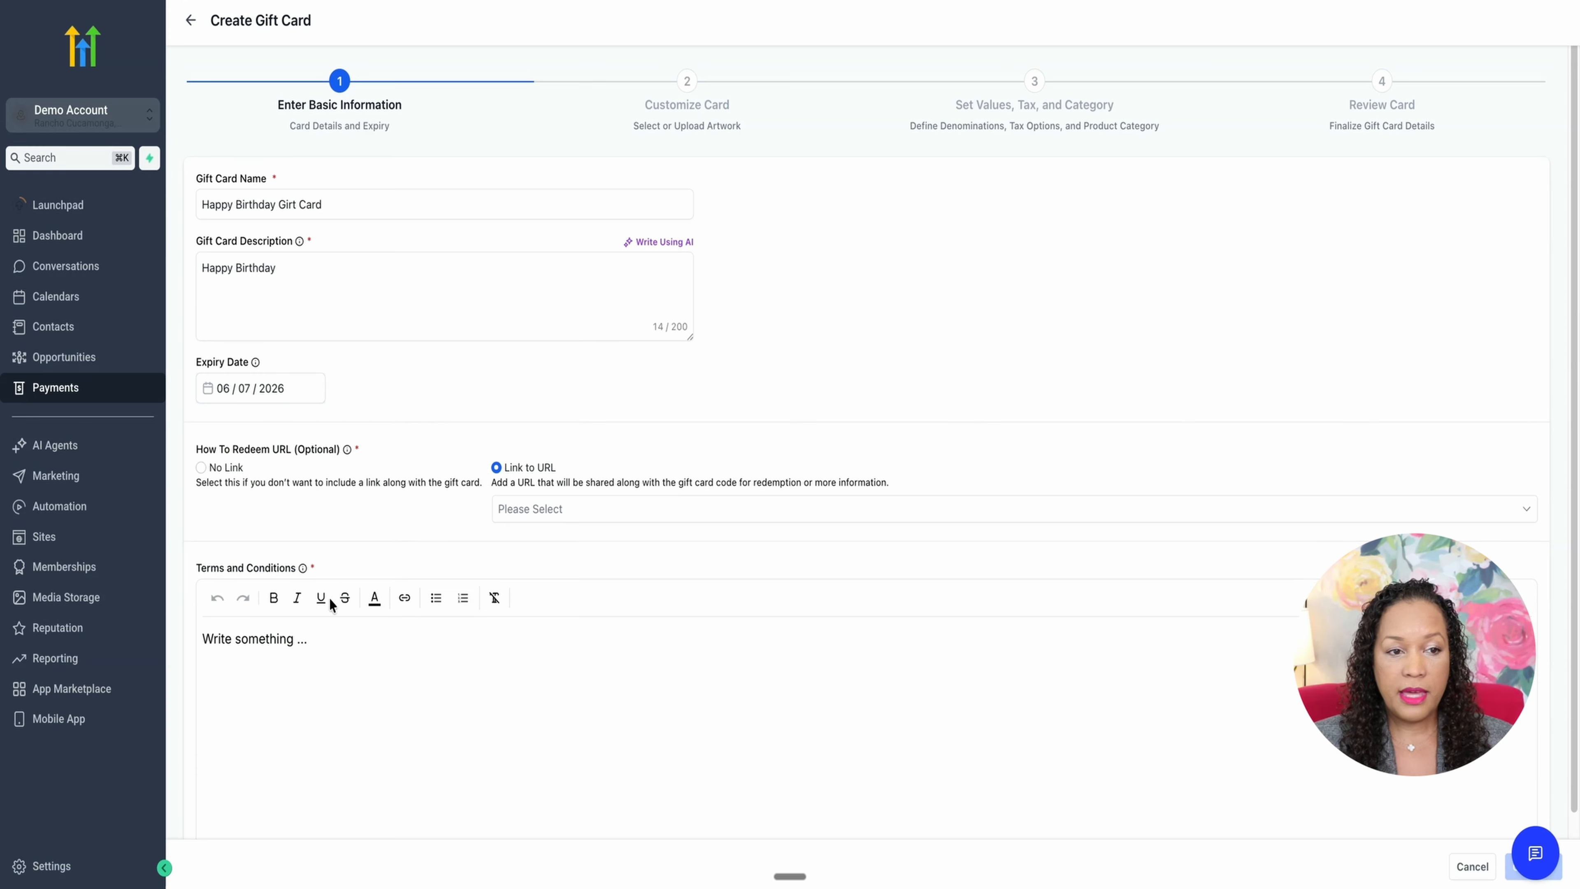
- Enter the terms and conditions and continue to the Customize Card step
scroll(580, 633, "down", 2)
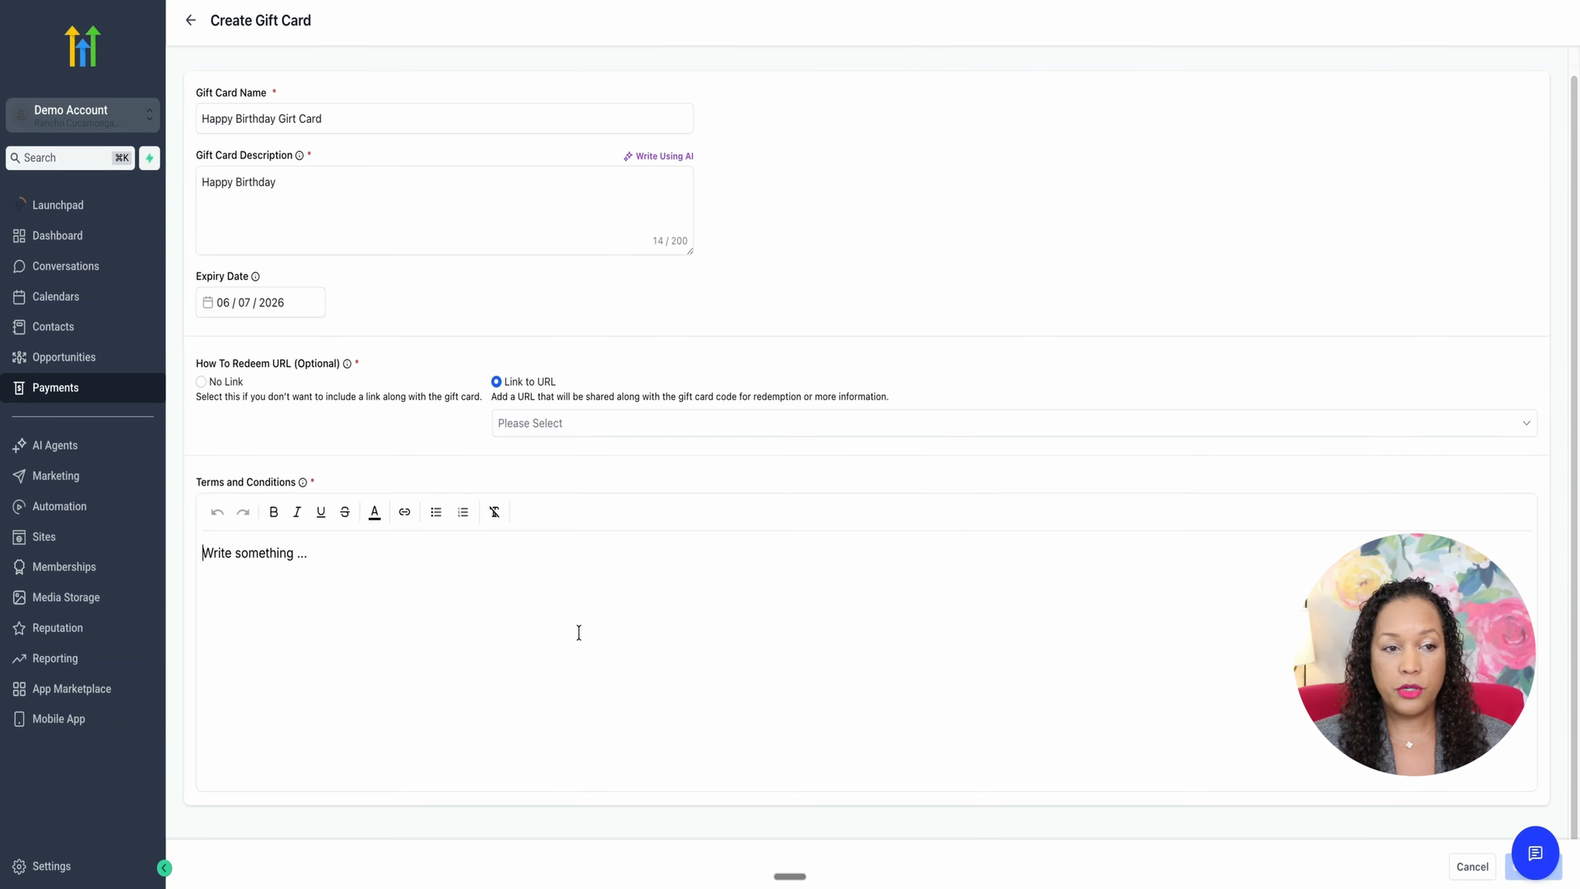
left_click(579, 632)
type("Terms & Conditions")
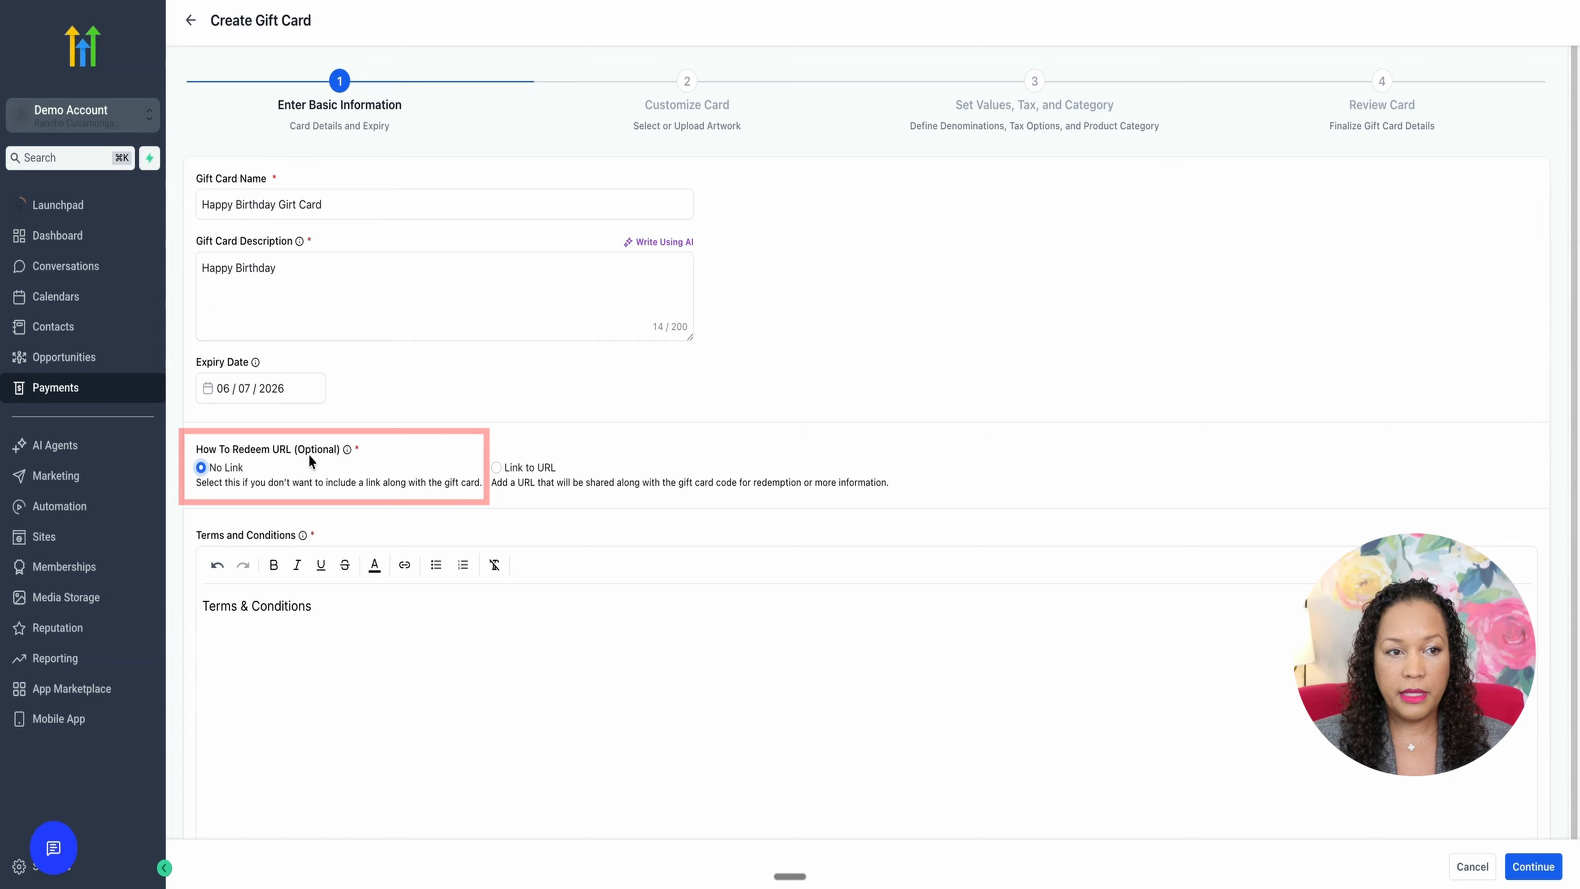
left_click(1537, 867)
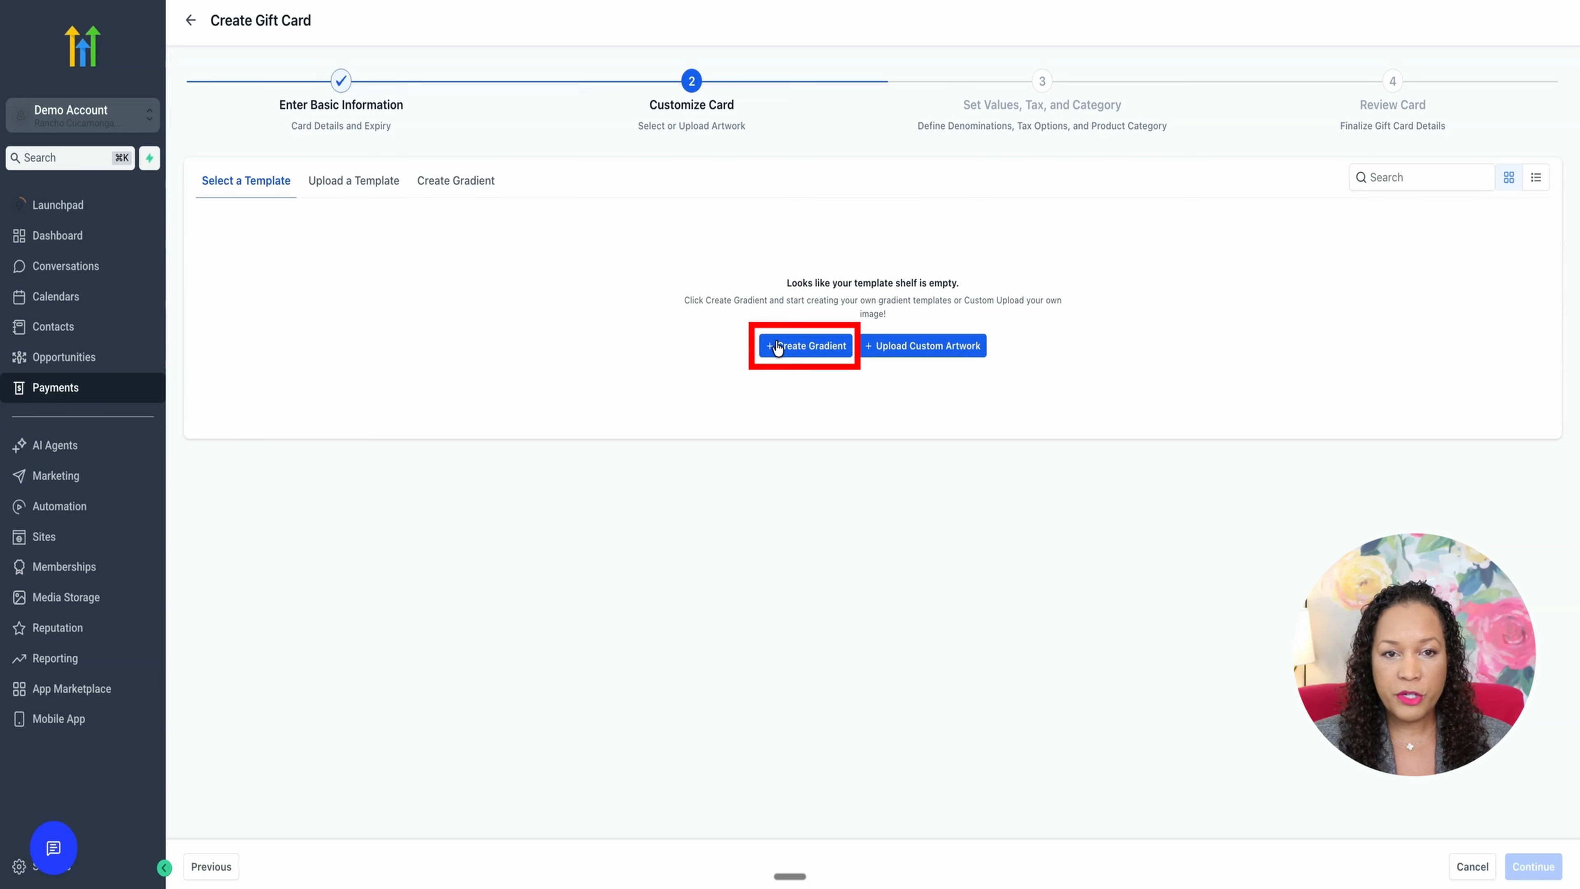
- Create a custom gradient with a purple start colour and a pink end colour
left_click(796, 349)
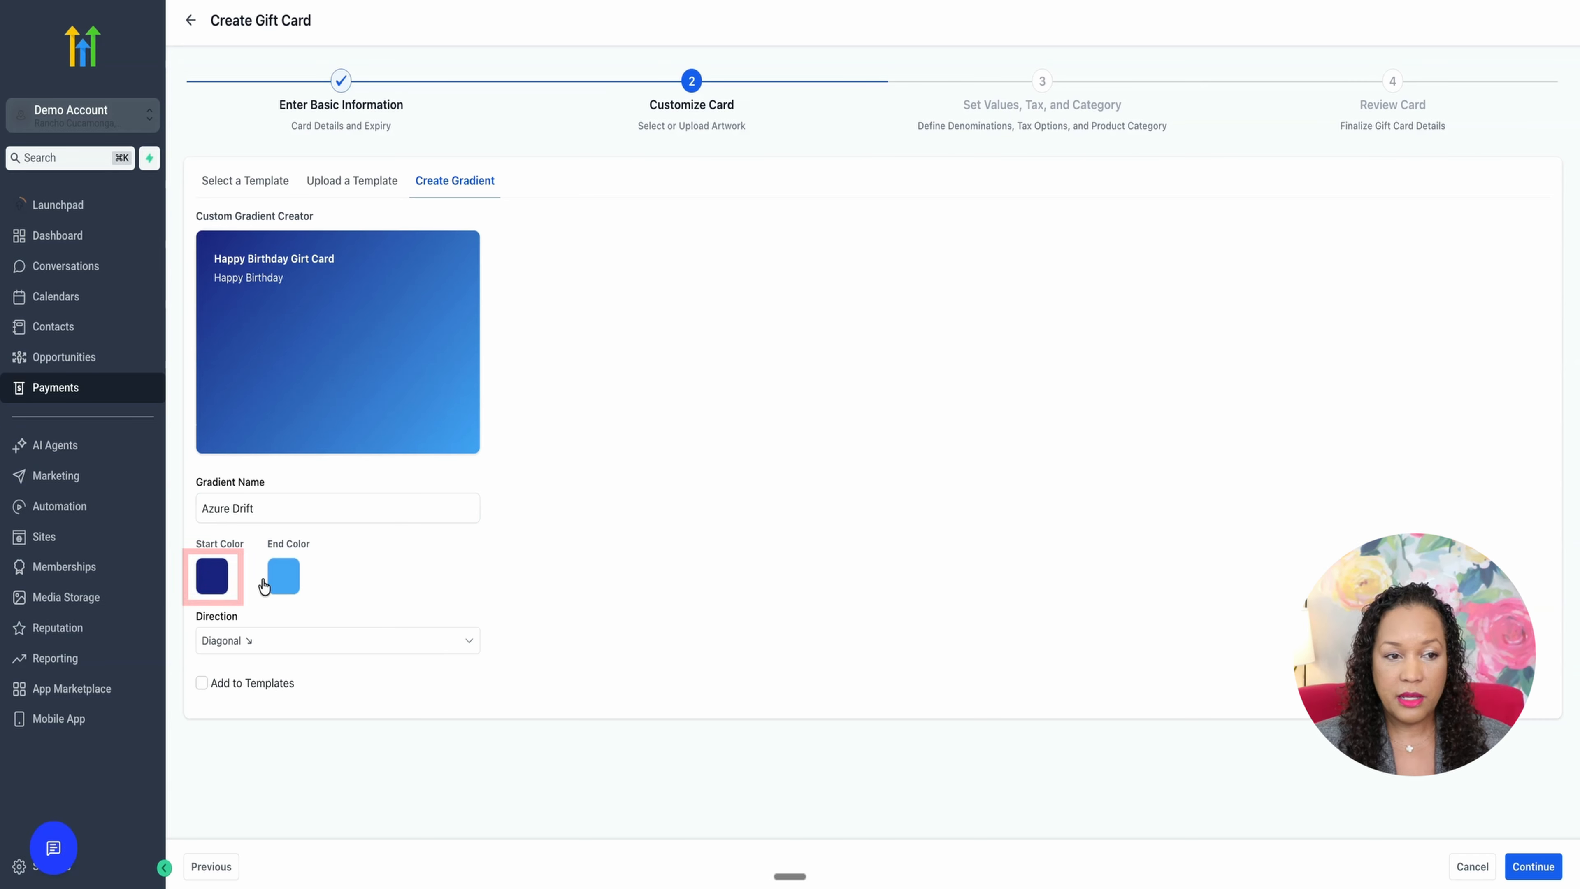
left_click(214, 580)
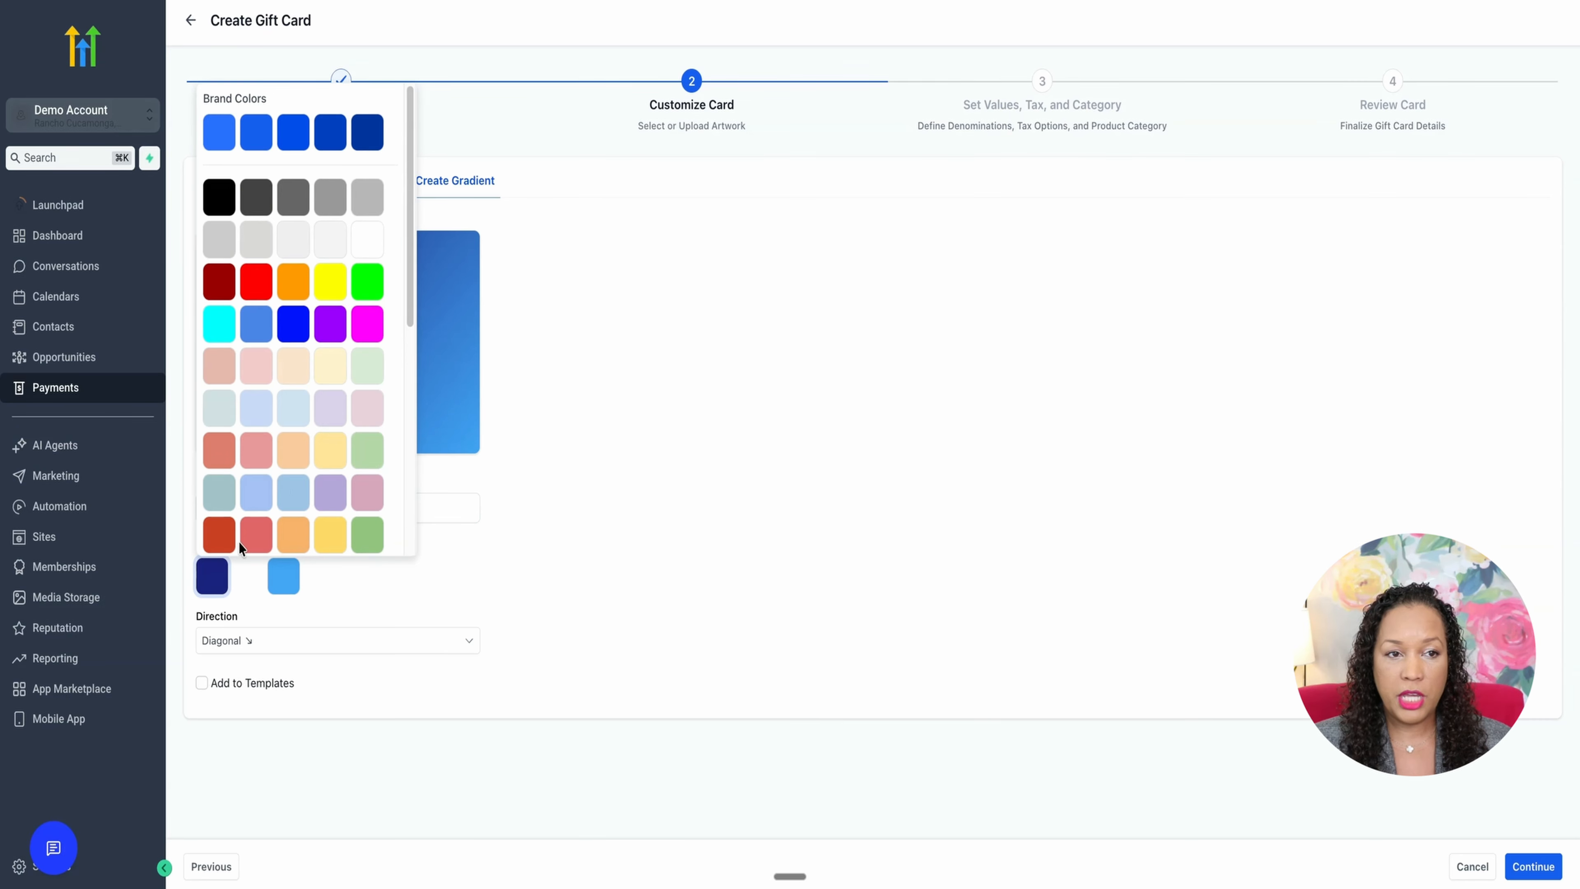
left_click(330, 325)
left_click(284, 580)
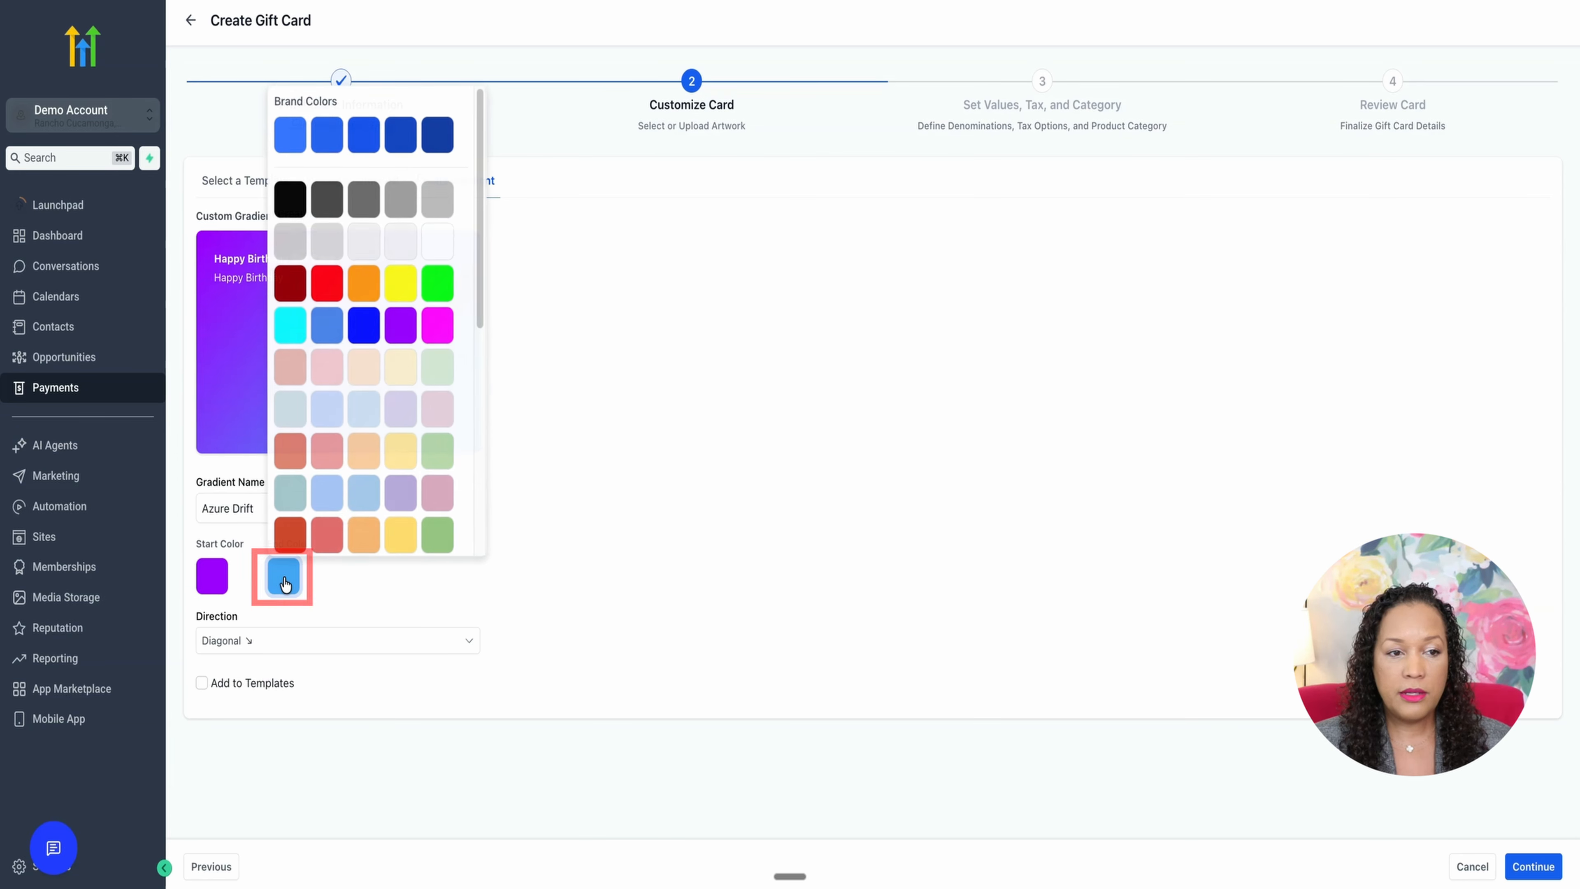
left_click(440, 500)
left_click(566, 551)
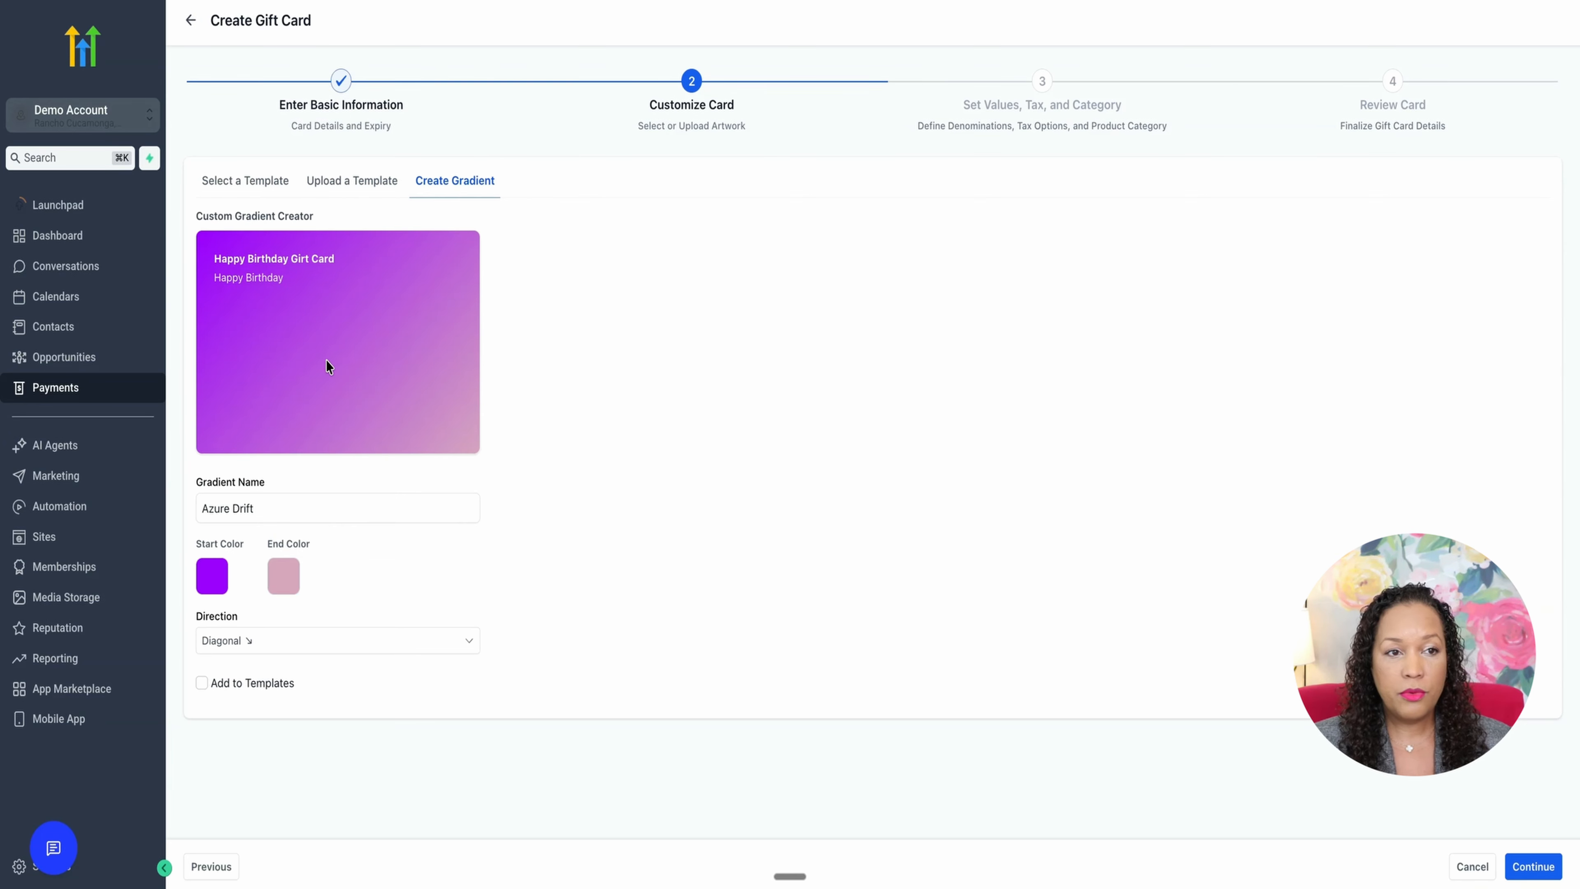
- Set the gradient direction to Top to Bottom, add it to templates, and continue
left_click(377, 643)
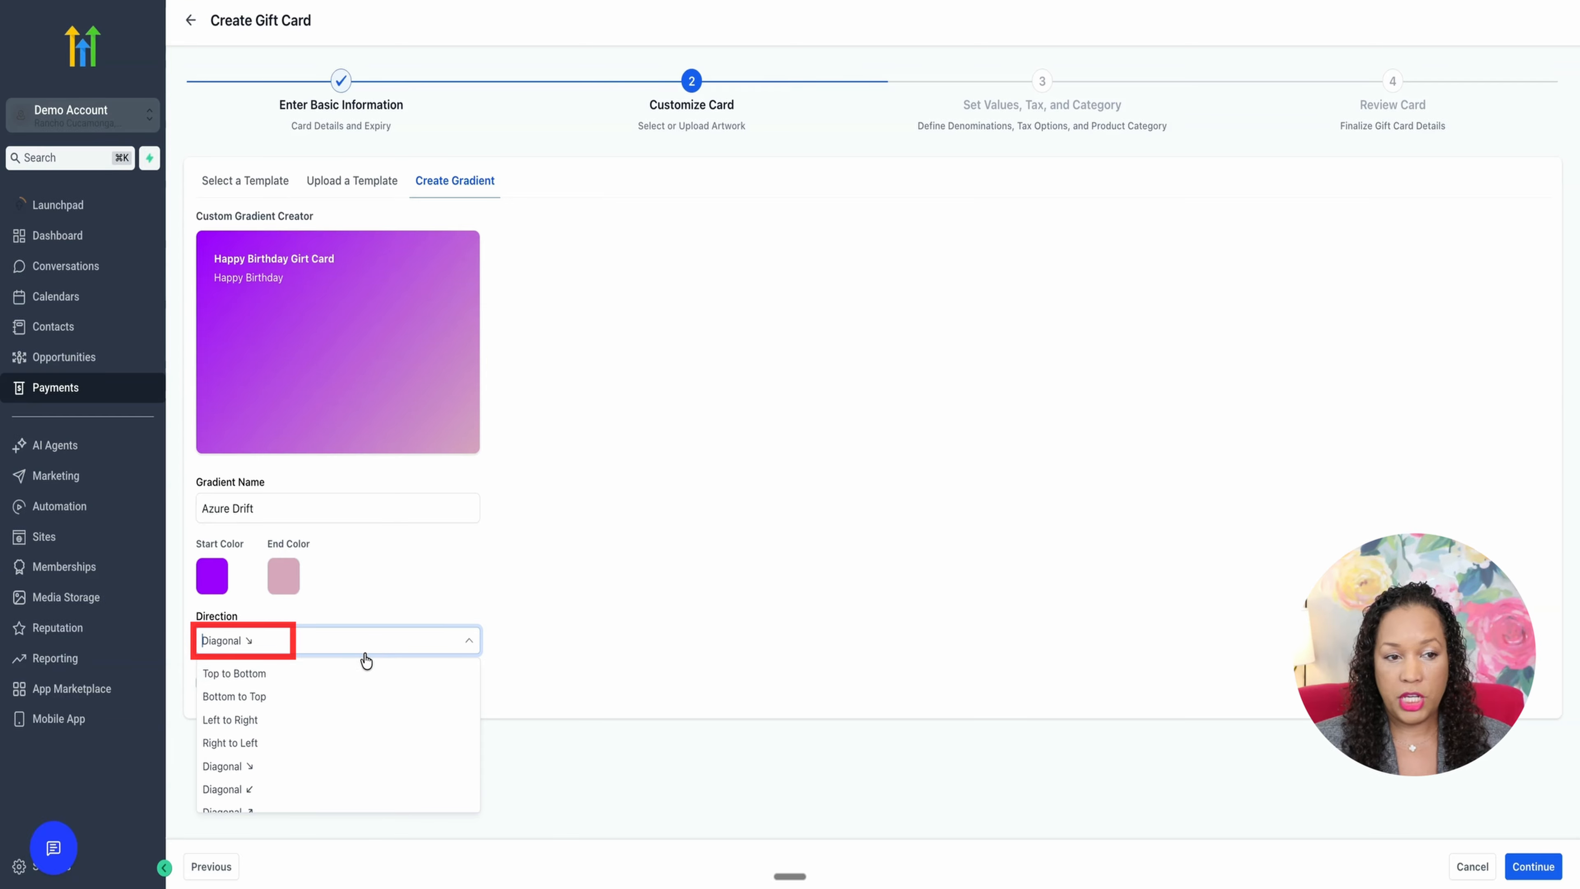
left_click(347, 675)
left_click(339, 696)
left_click(340, 720)
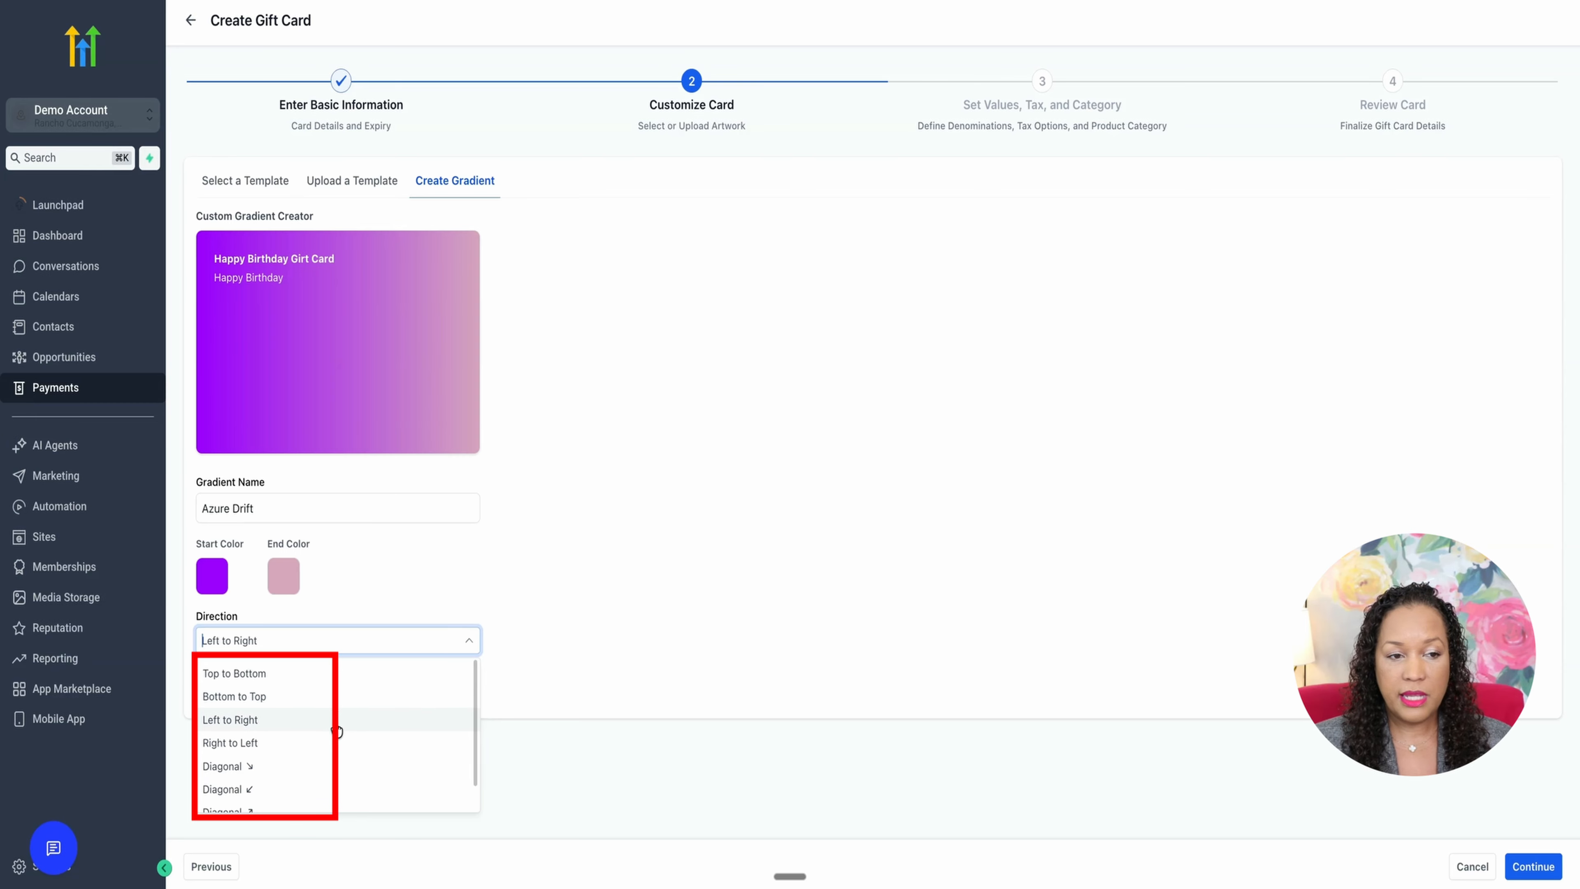
left_click(336, 674)
left_click(522, 641)
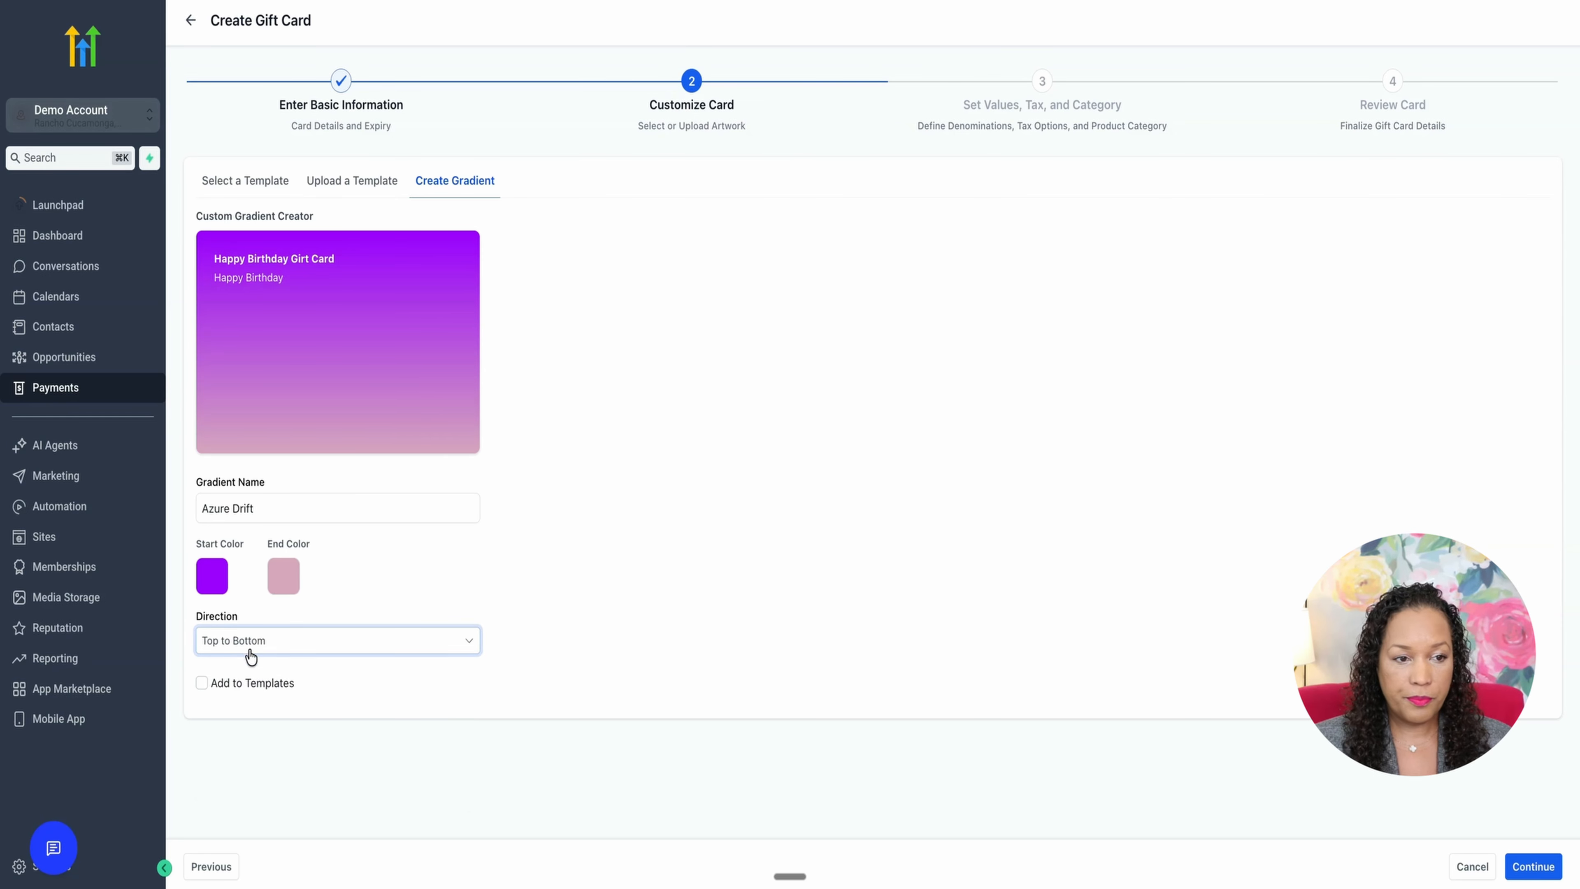
left_click(202, 684)
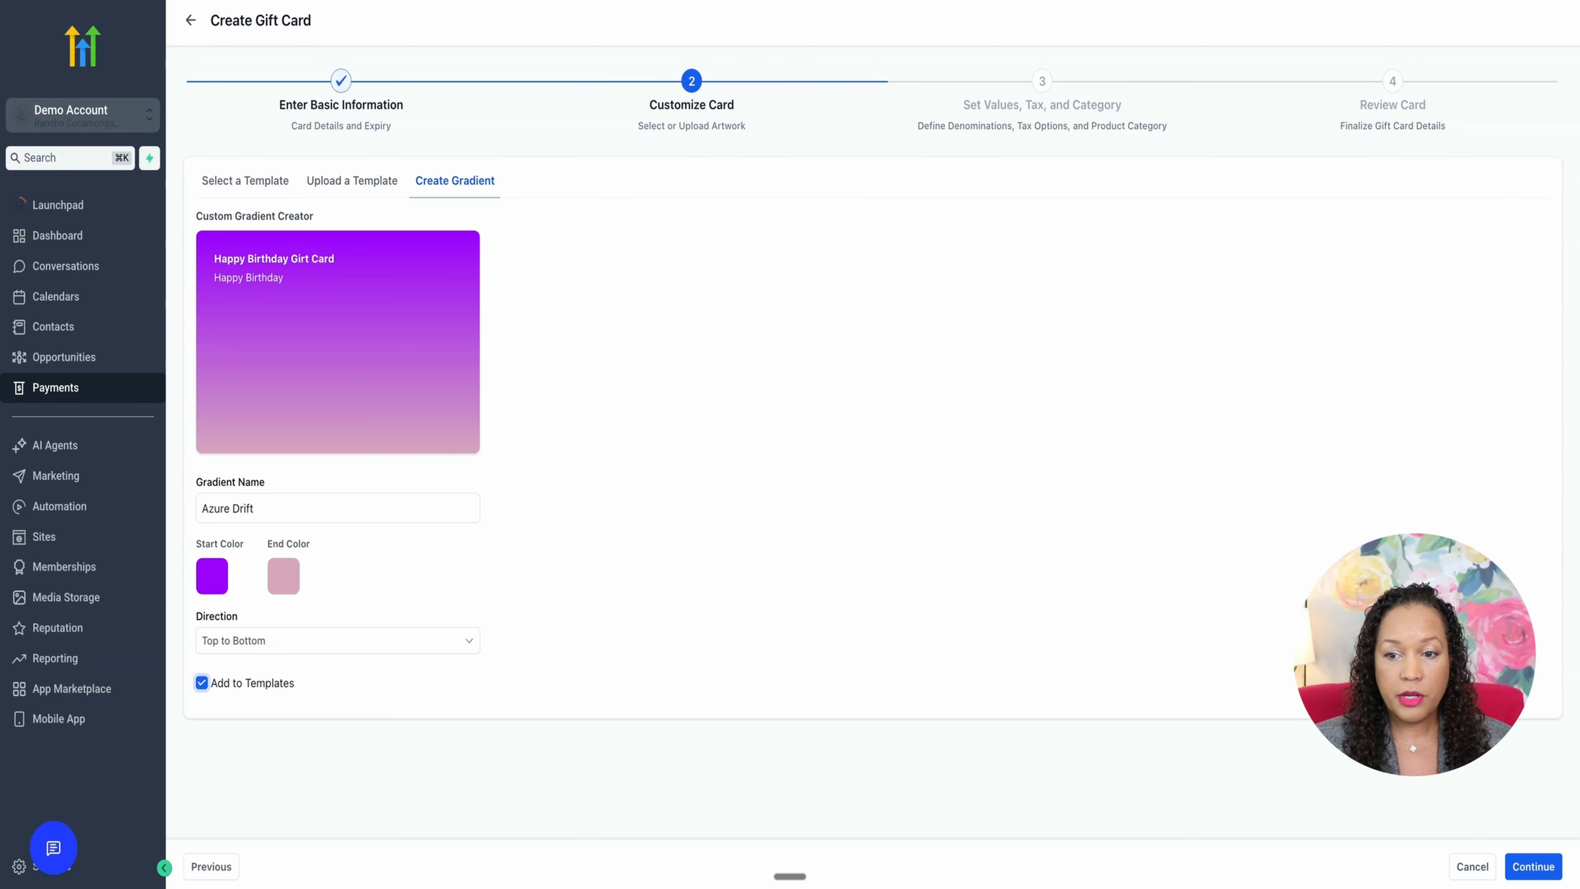
left_click(1533, 866)
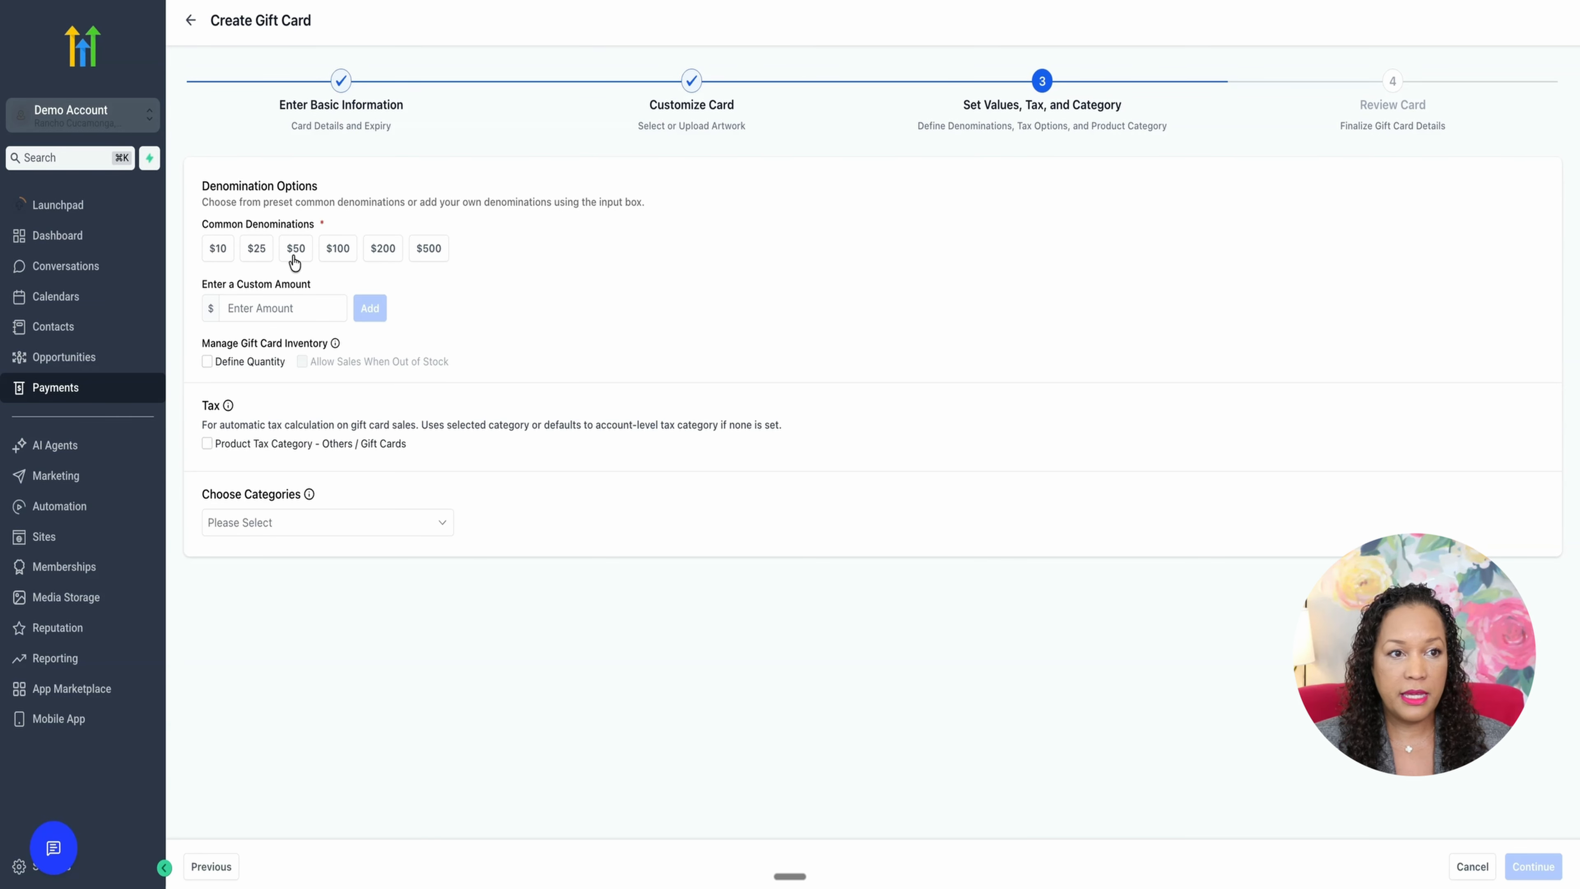
- Offer $10, $25, $50, $100, $200 and $500 values plus a custom $600 denomination
left_click(217, 247)
left_click(257, 248)
left_click(297, 251)
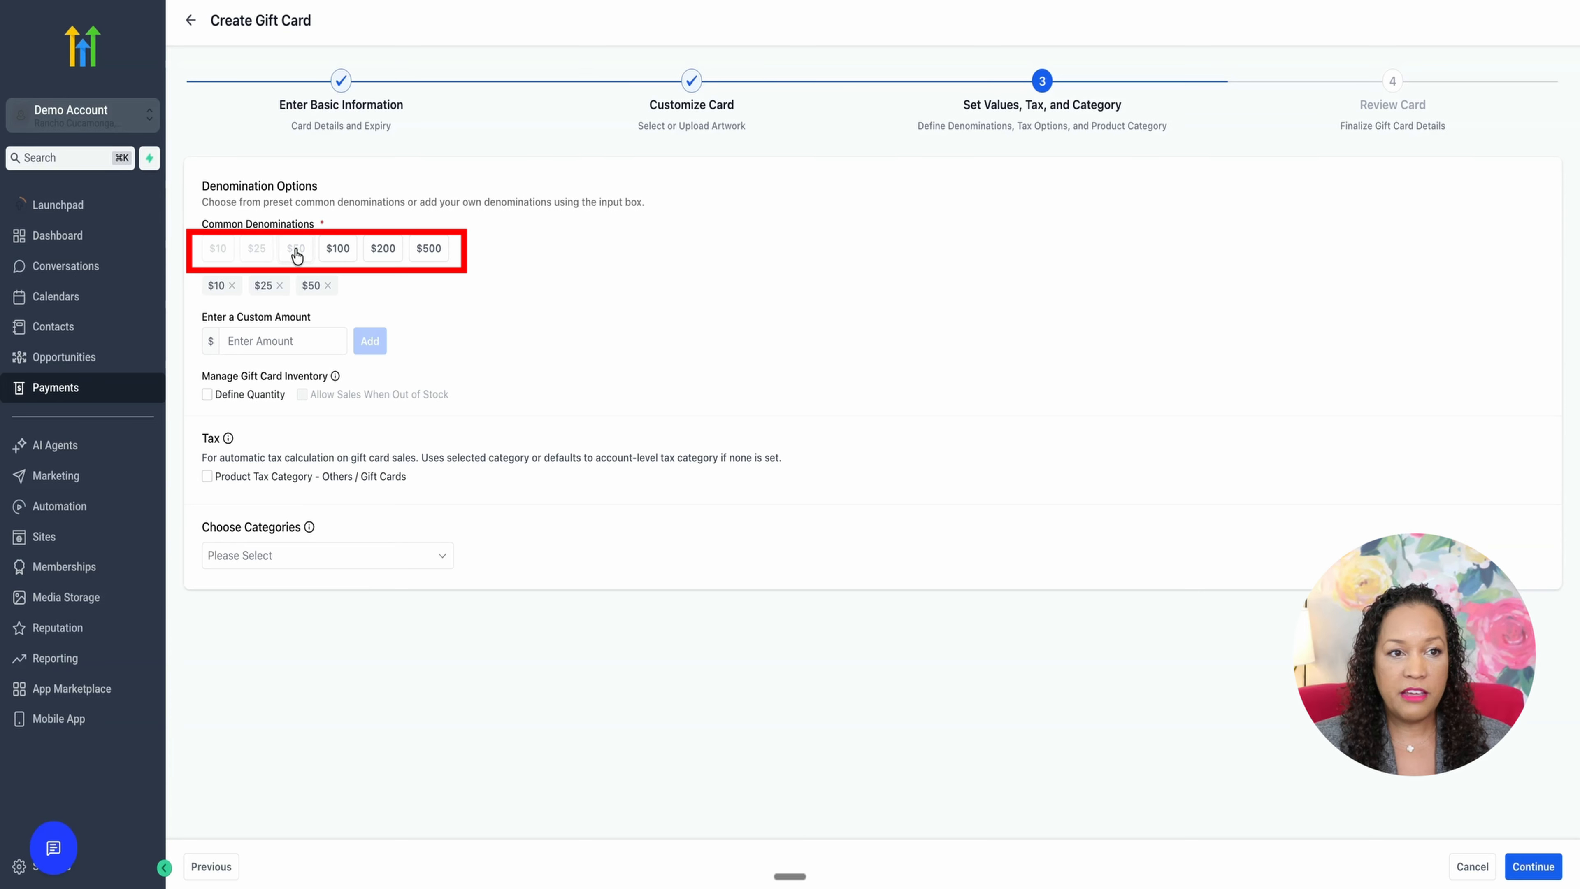
left_click(340, 250)
left_click(383, 249)
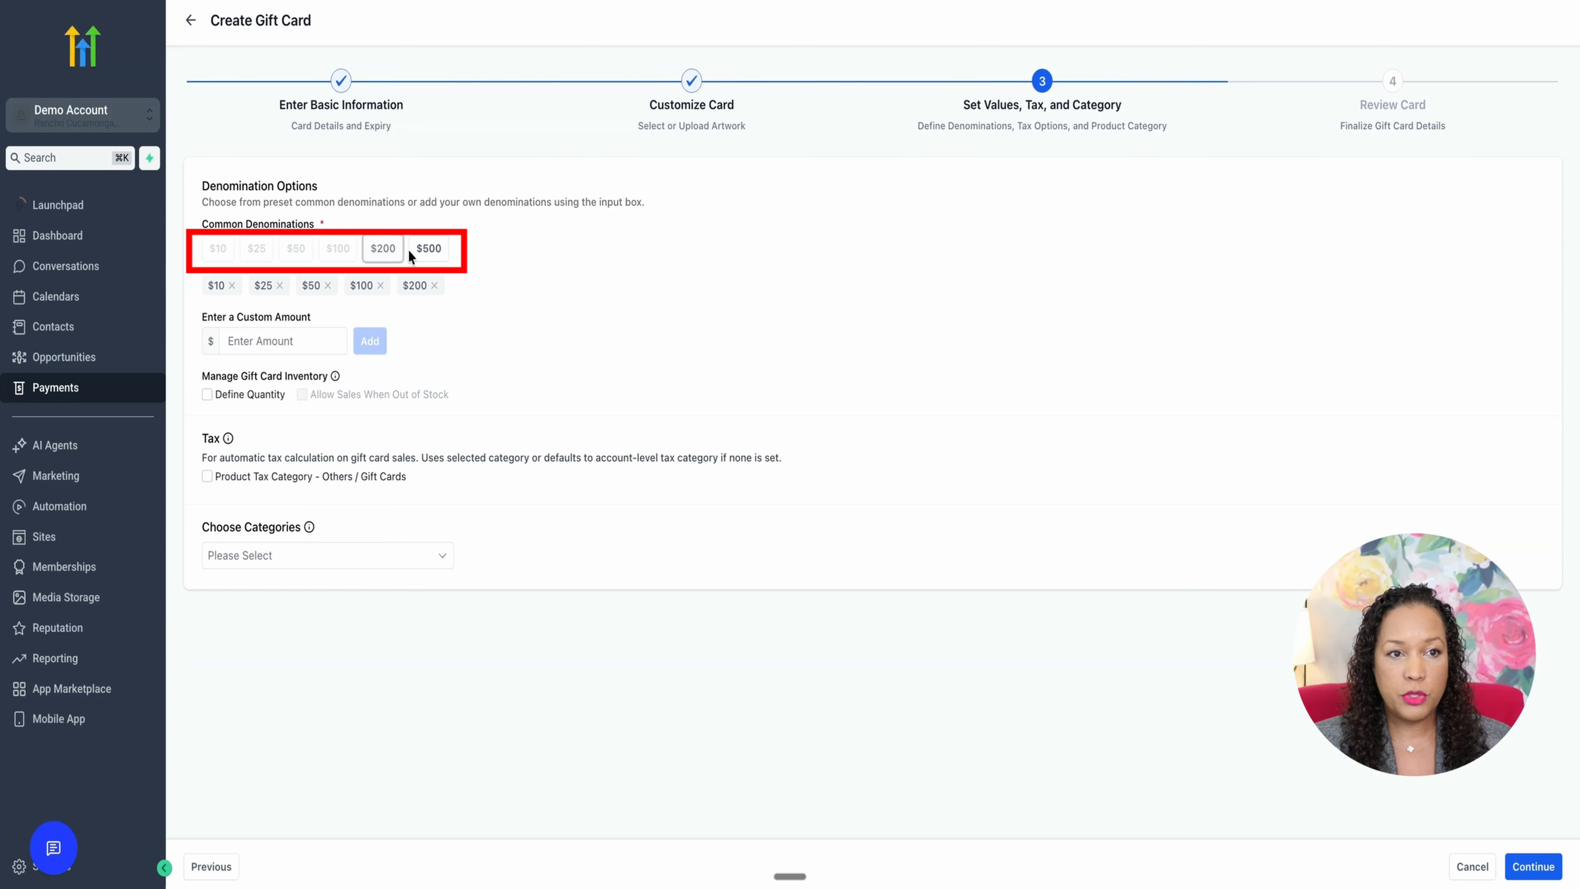
left_click(428, 249)
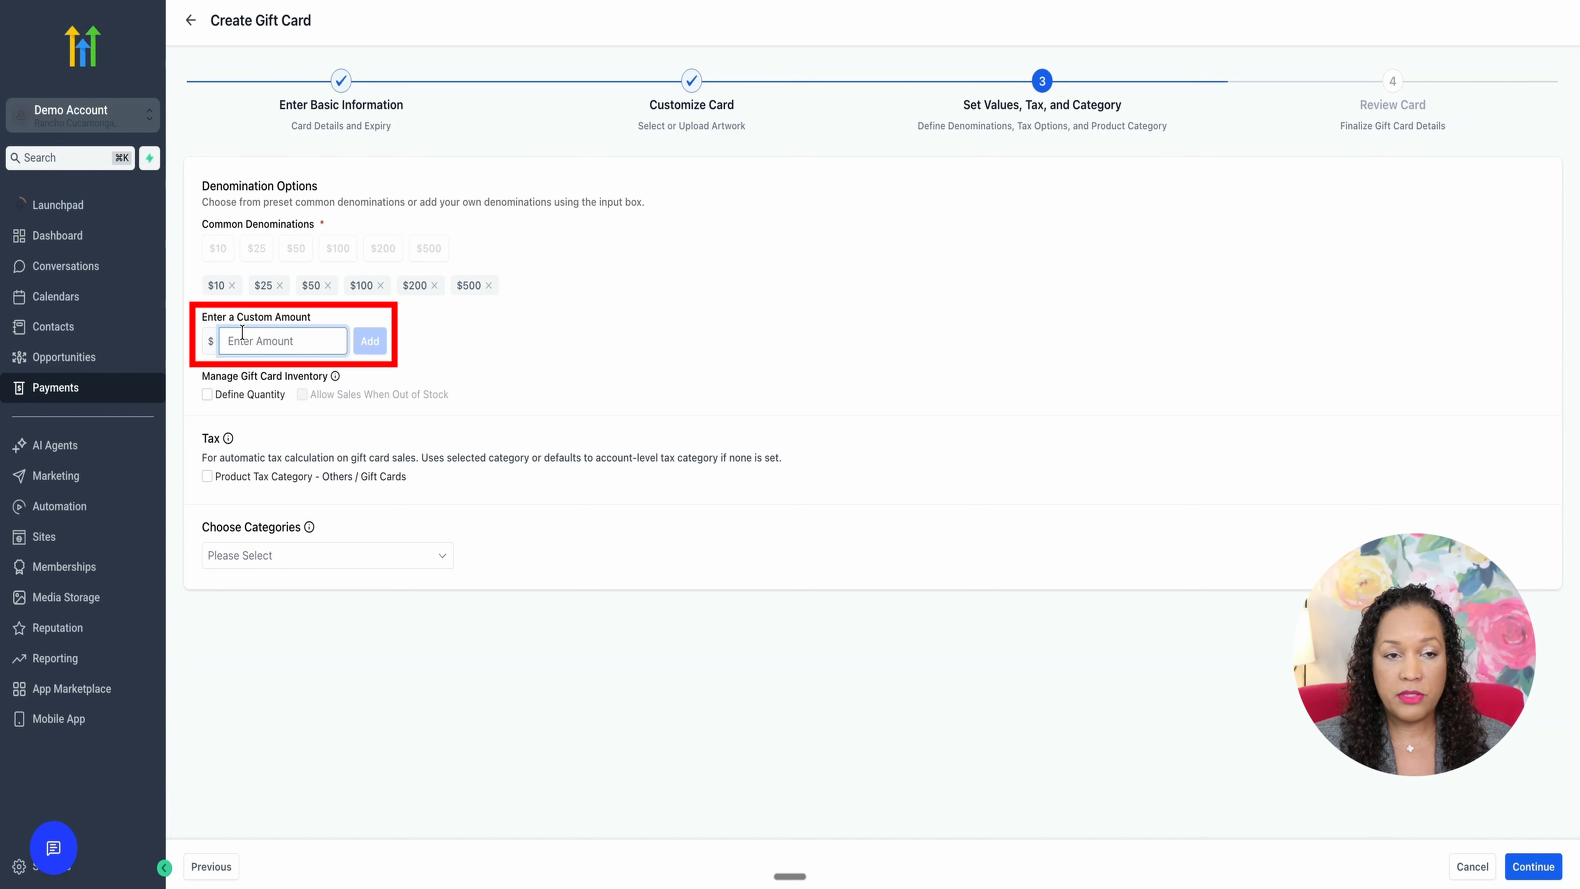
type("600")
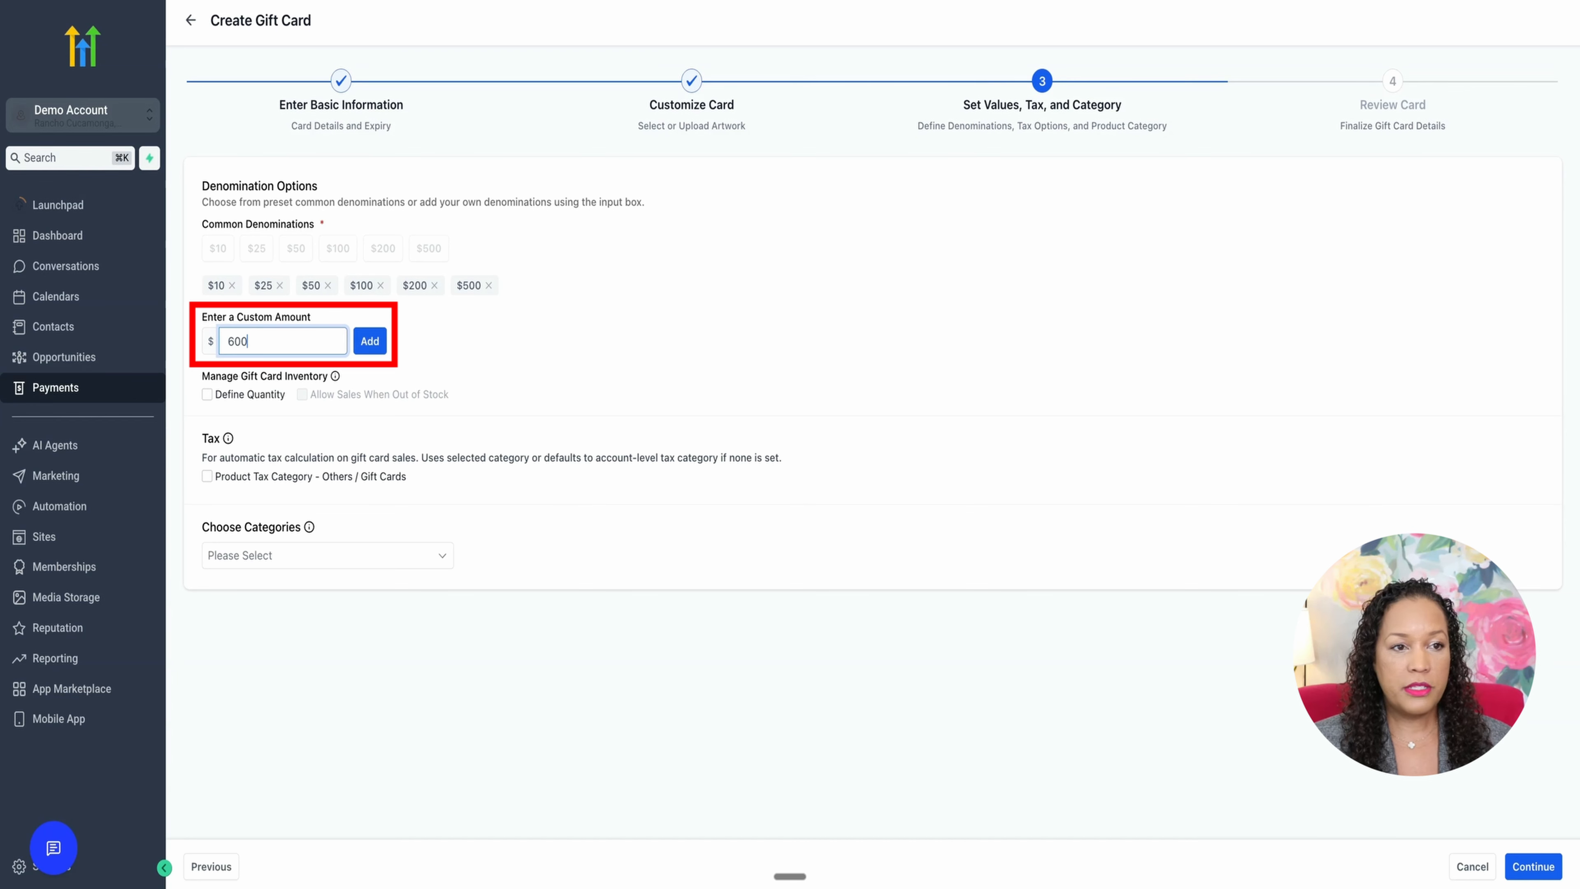
left_click(369, 348)
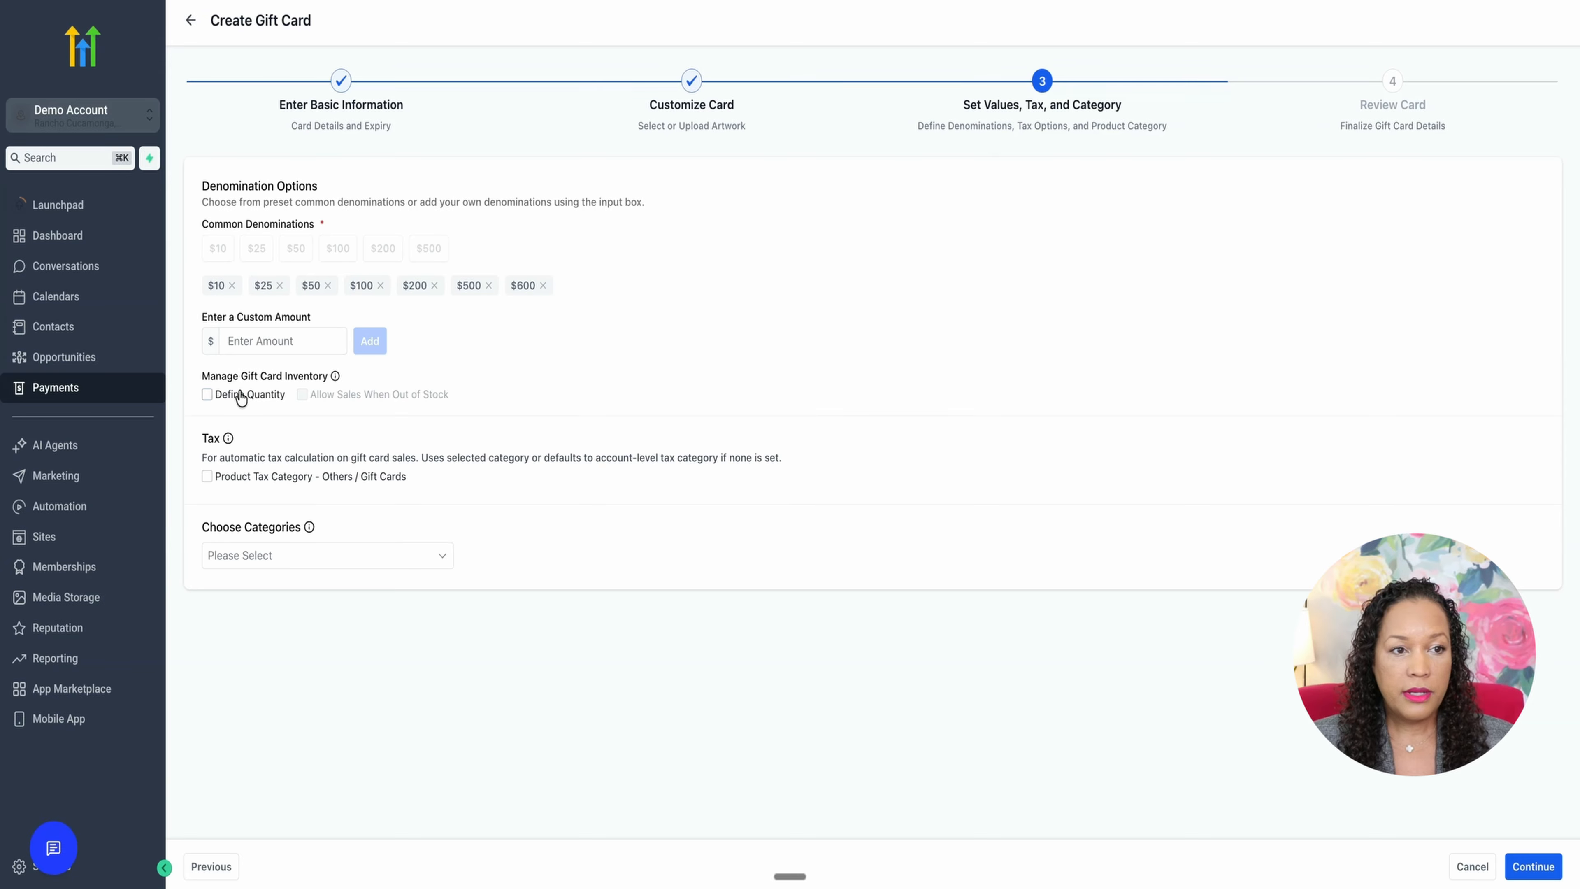
- Turn on Define Quantity and limit the gift card inventory to 10
mouse_move(333, 378)
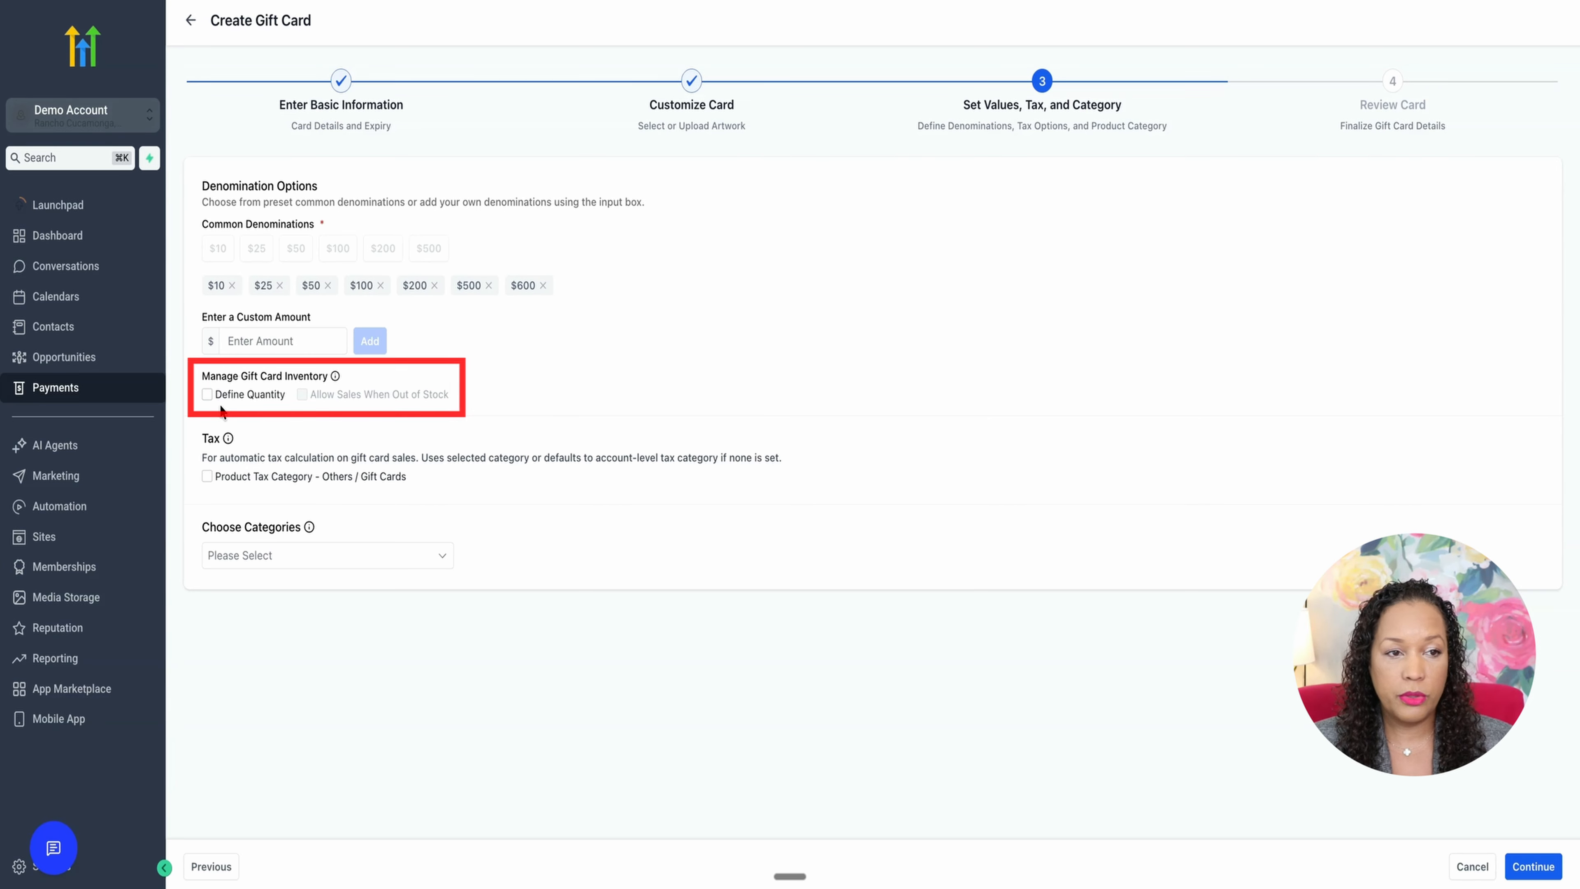
left_click(208, 396)
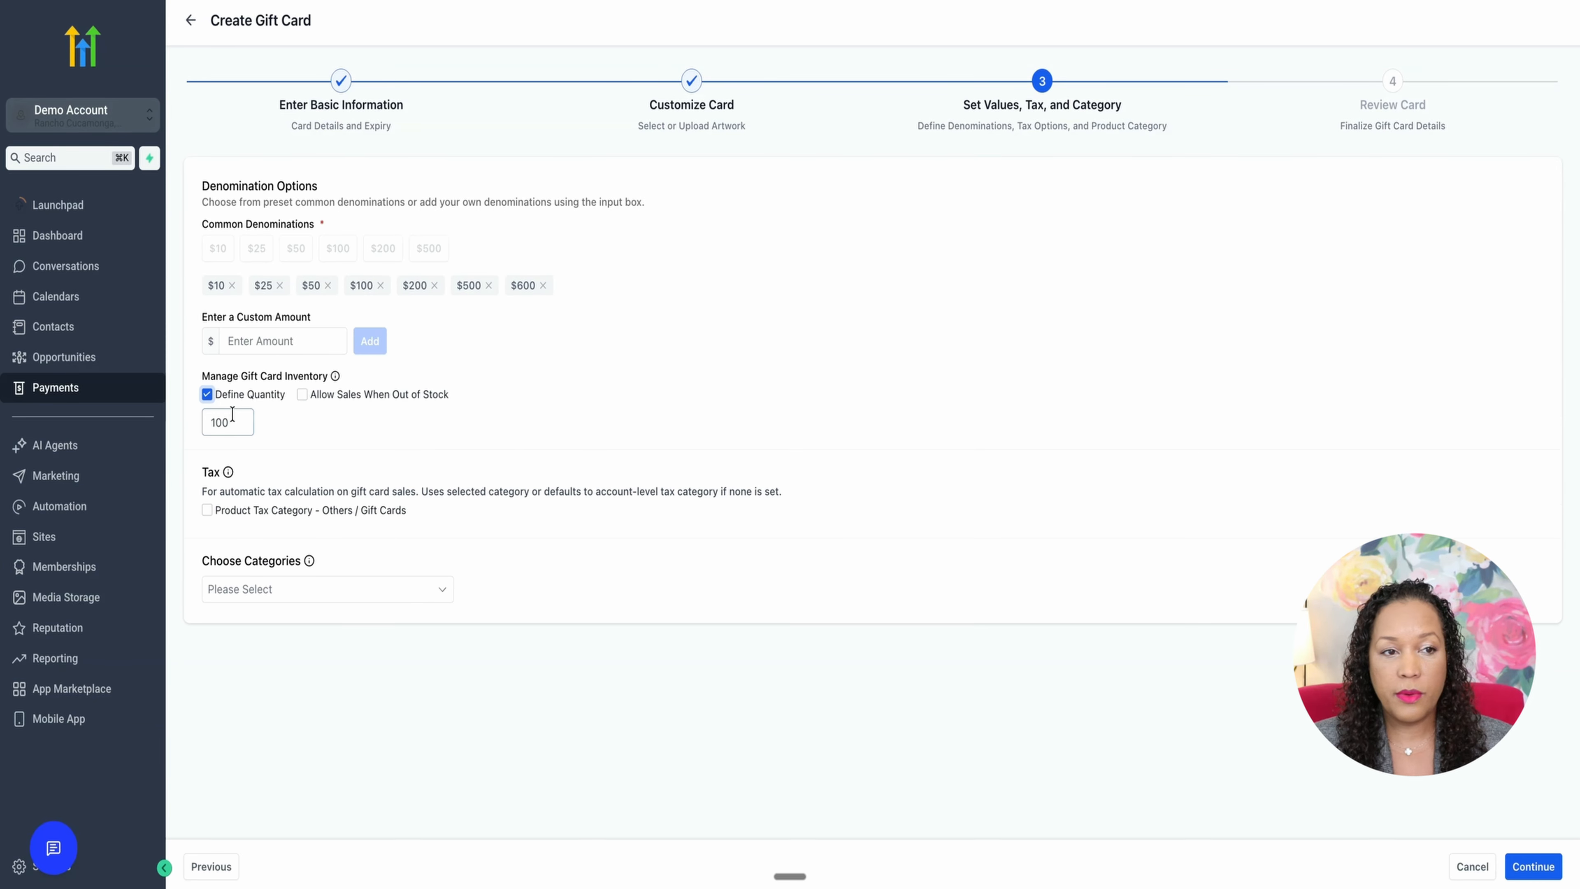
double_click(206, 421)
type("10")
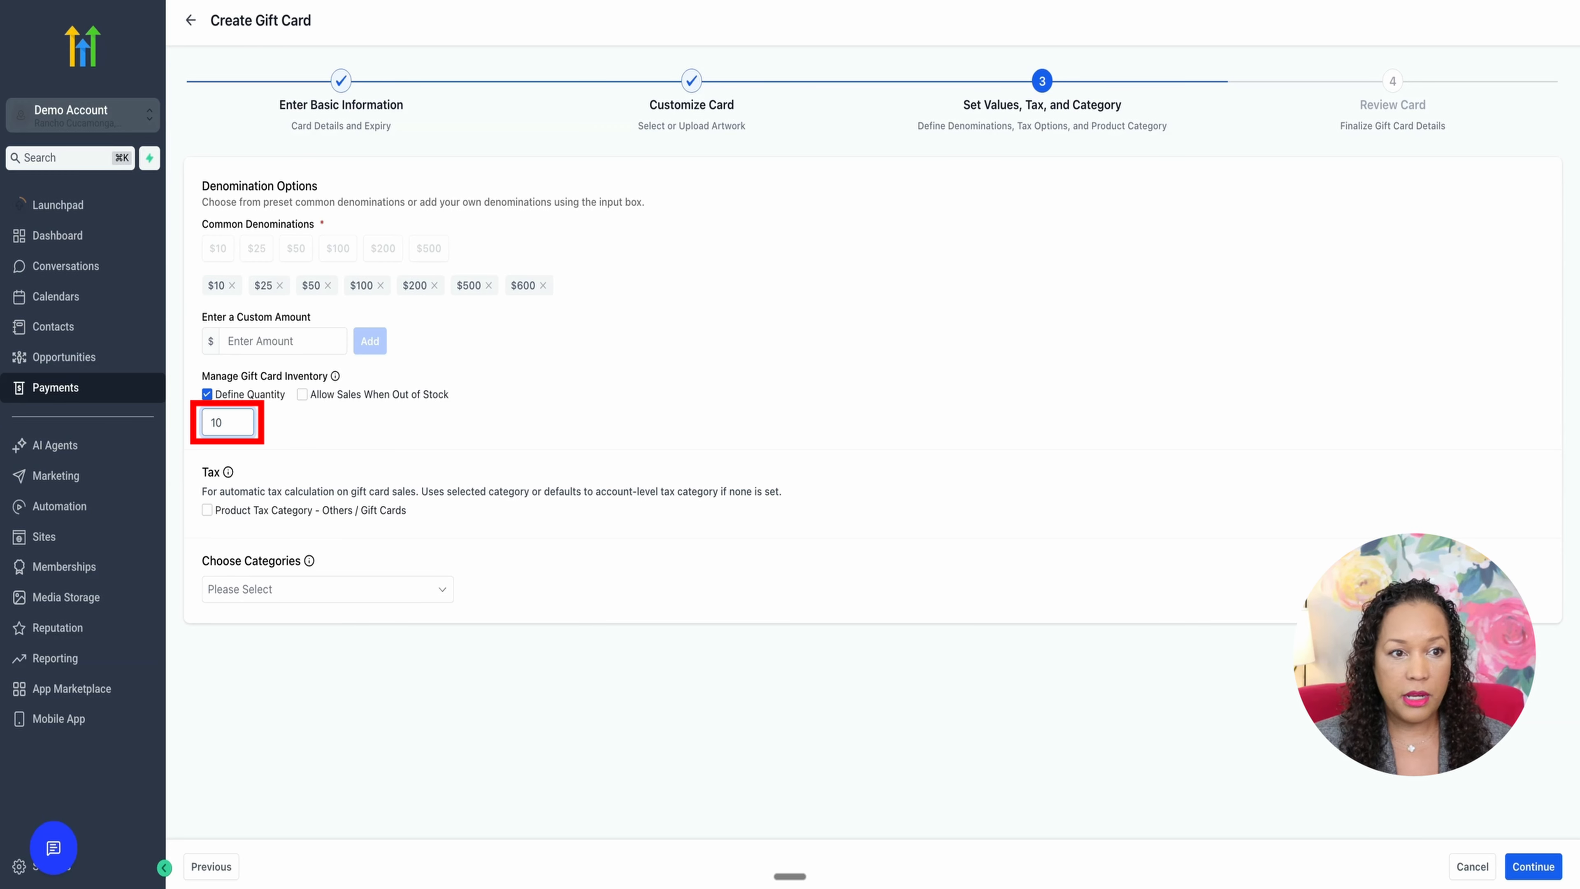
left_click(301, 422)
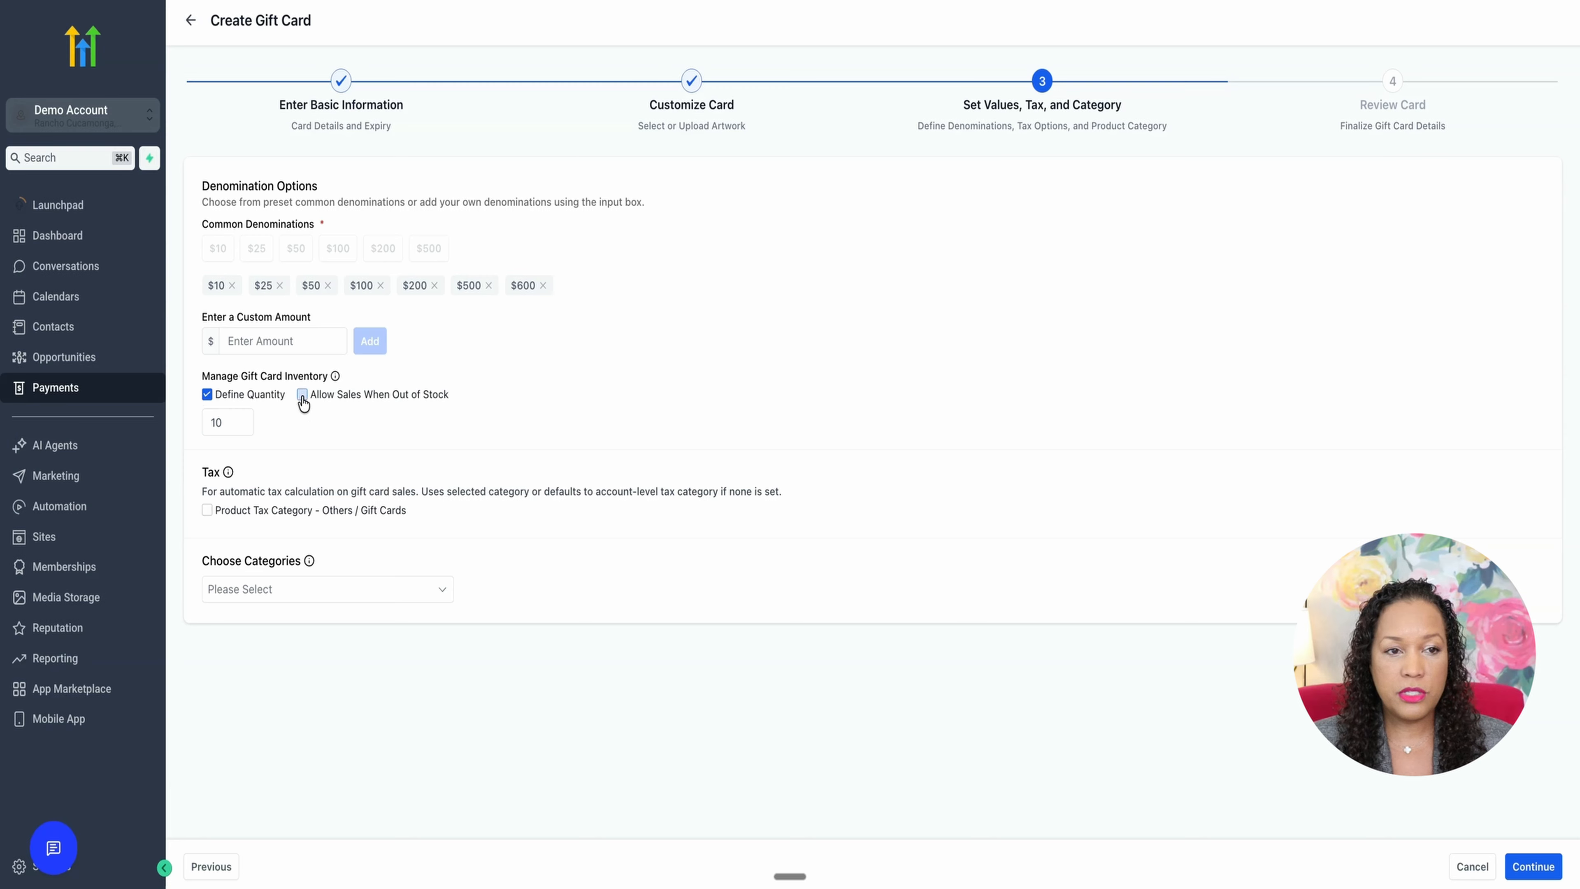
mouse_move(228, 473)
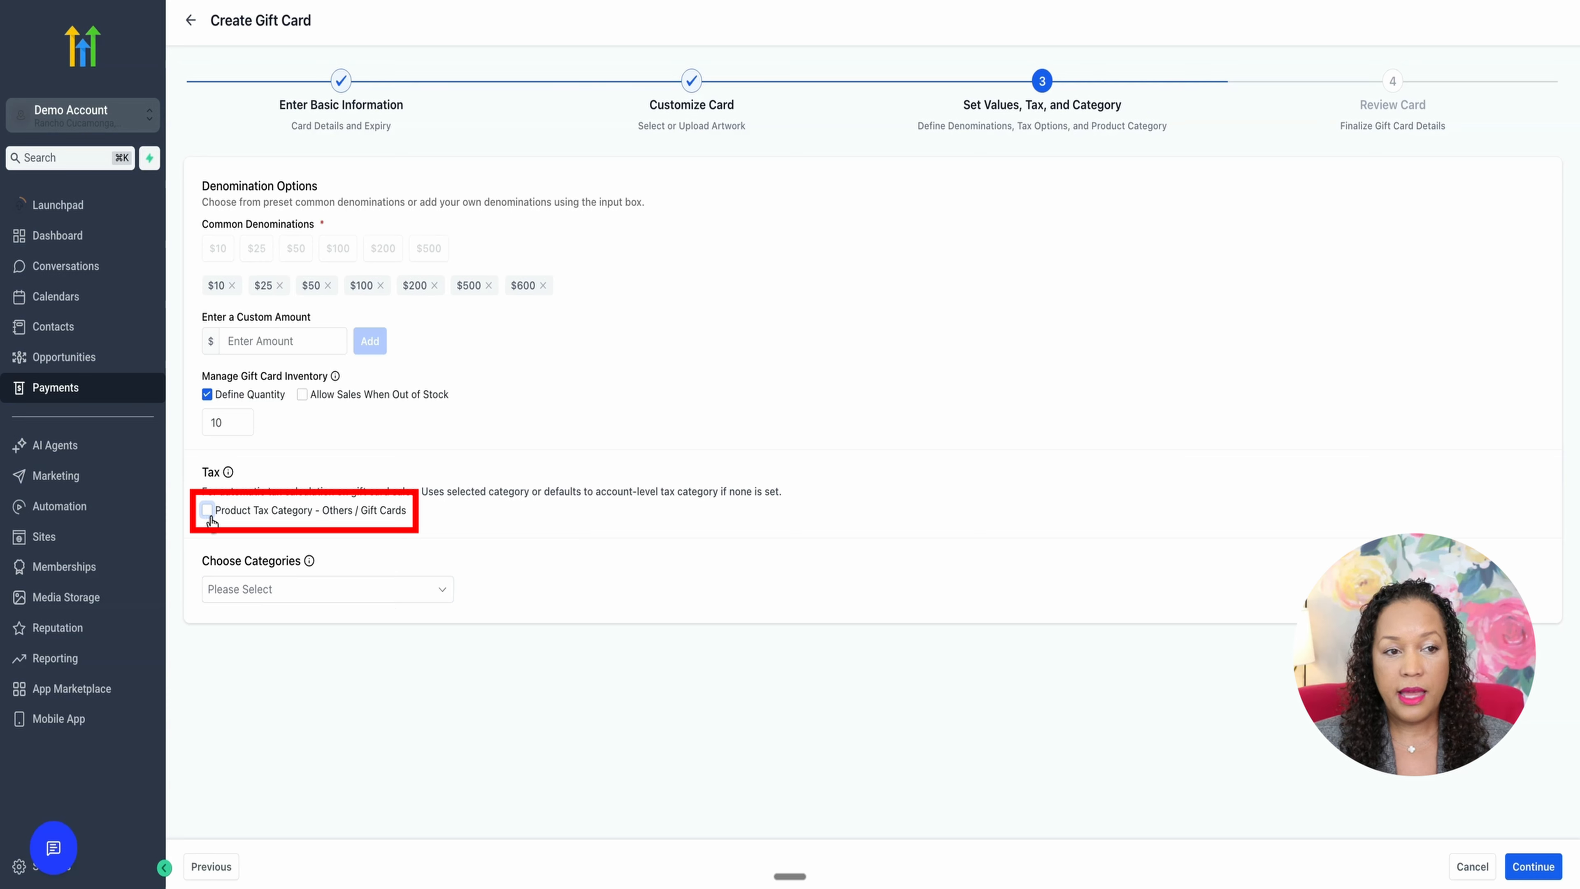
- Leave Choose Categories empty and continue to the Review Card step
left_click(401, 596)
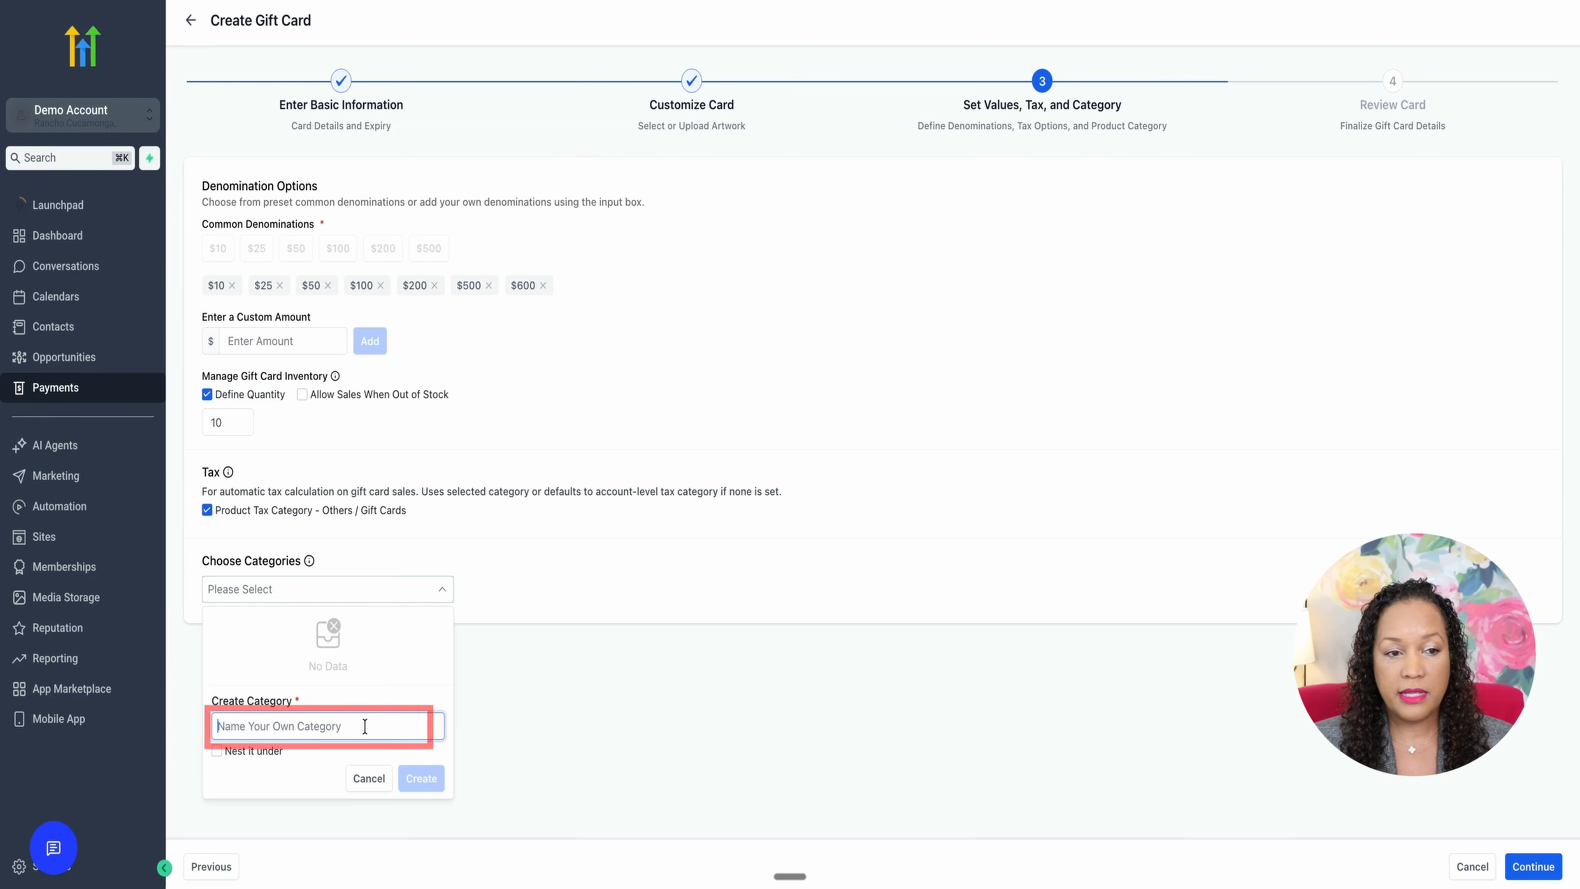
left_click(604, 630)
left_click(1533, 866)
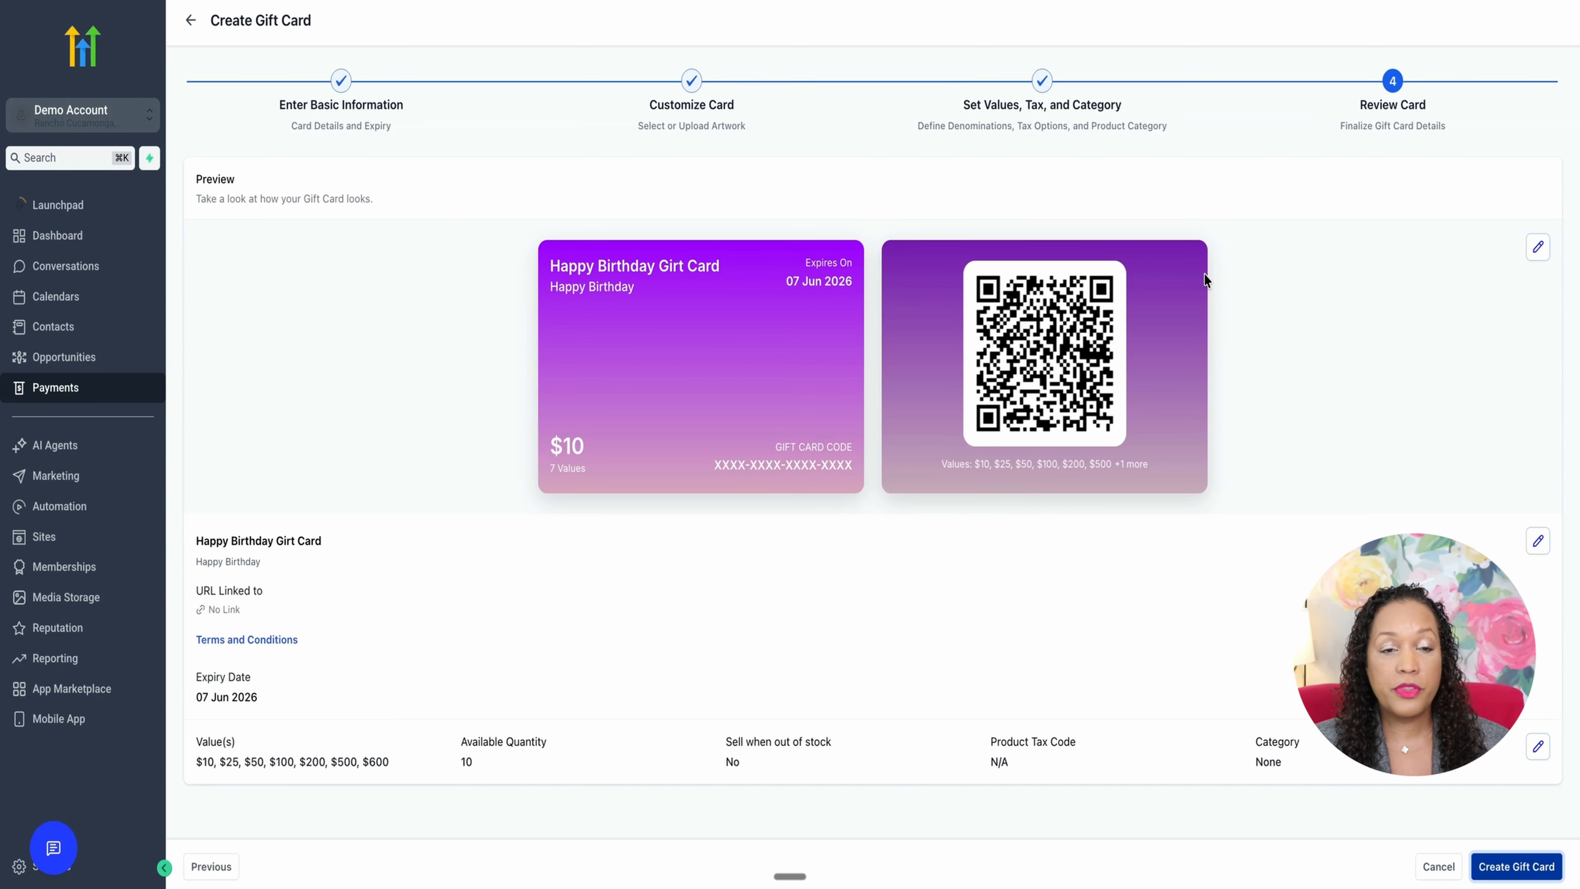
- Use the birthday image from Media Storage as custom card artwork and create the gift card
left_click(1537, 246)
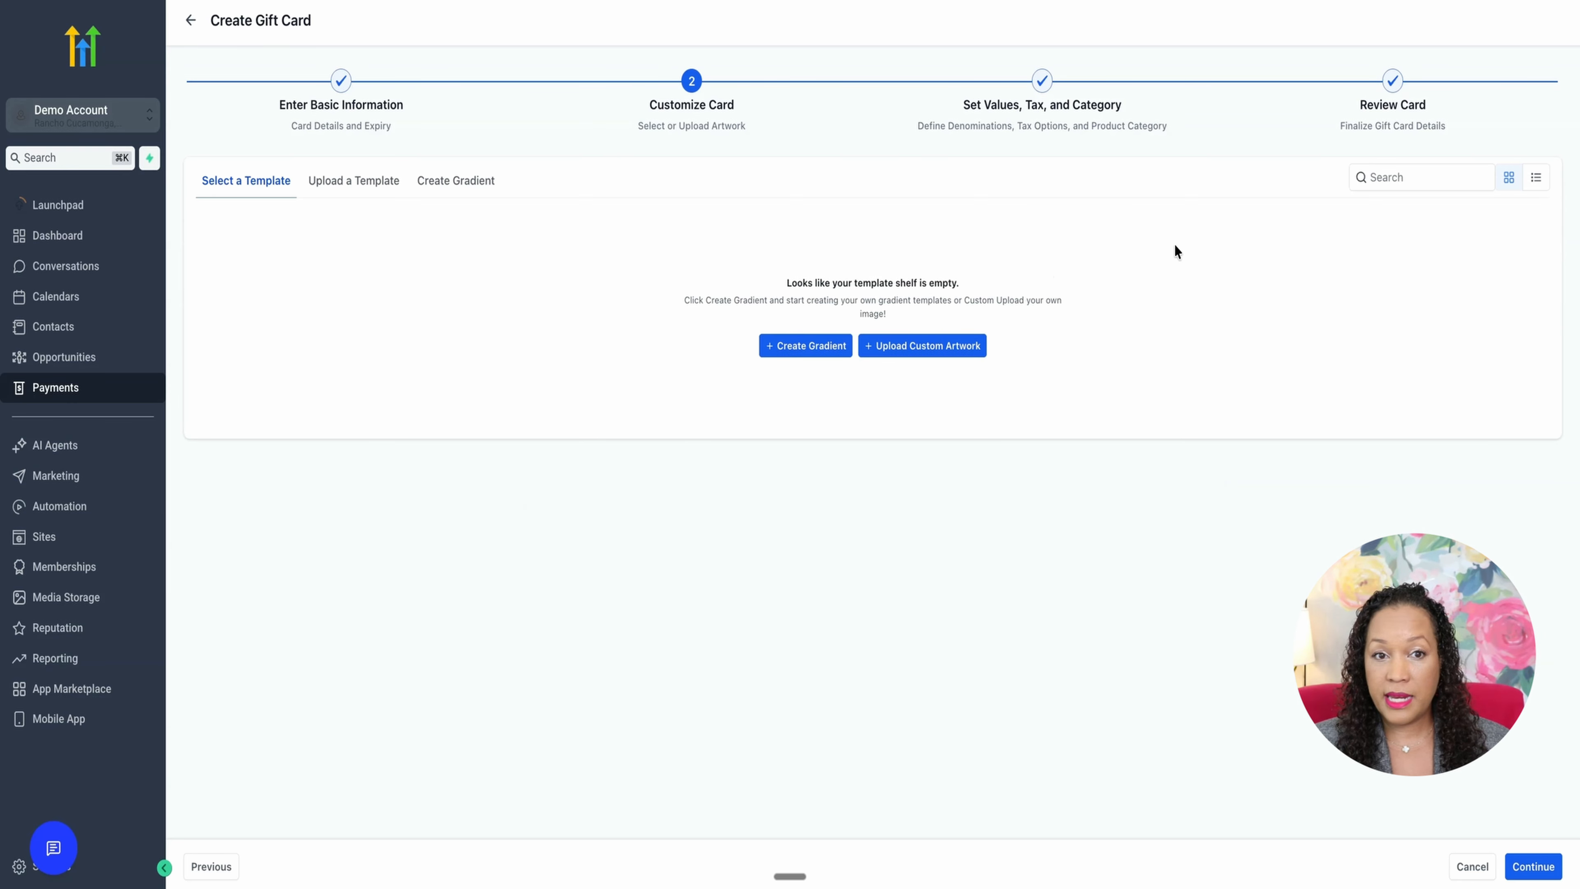
left_click(933, 347)
left_click(926, 506)
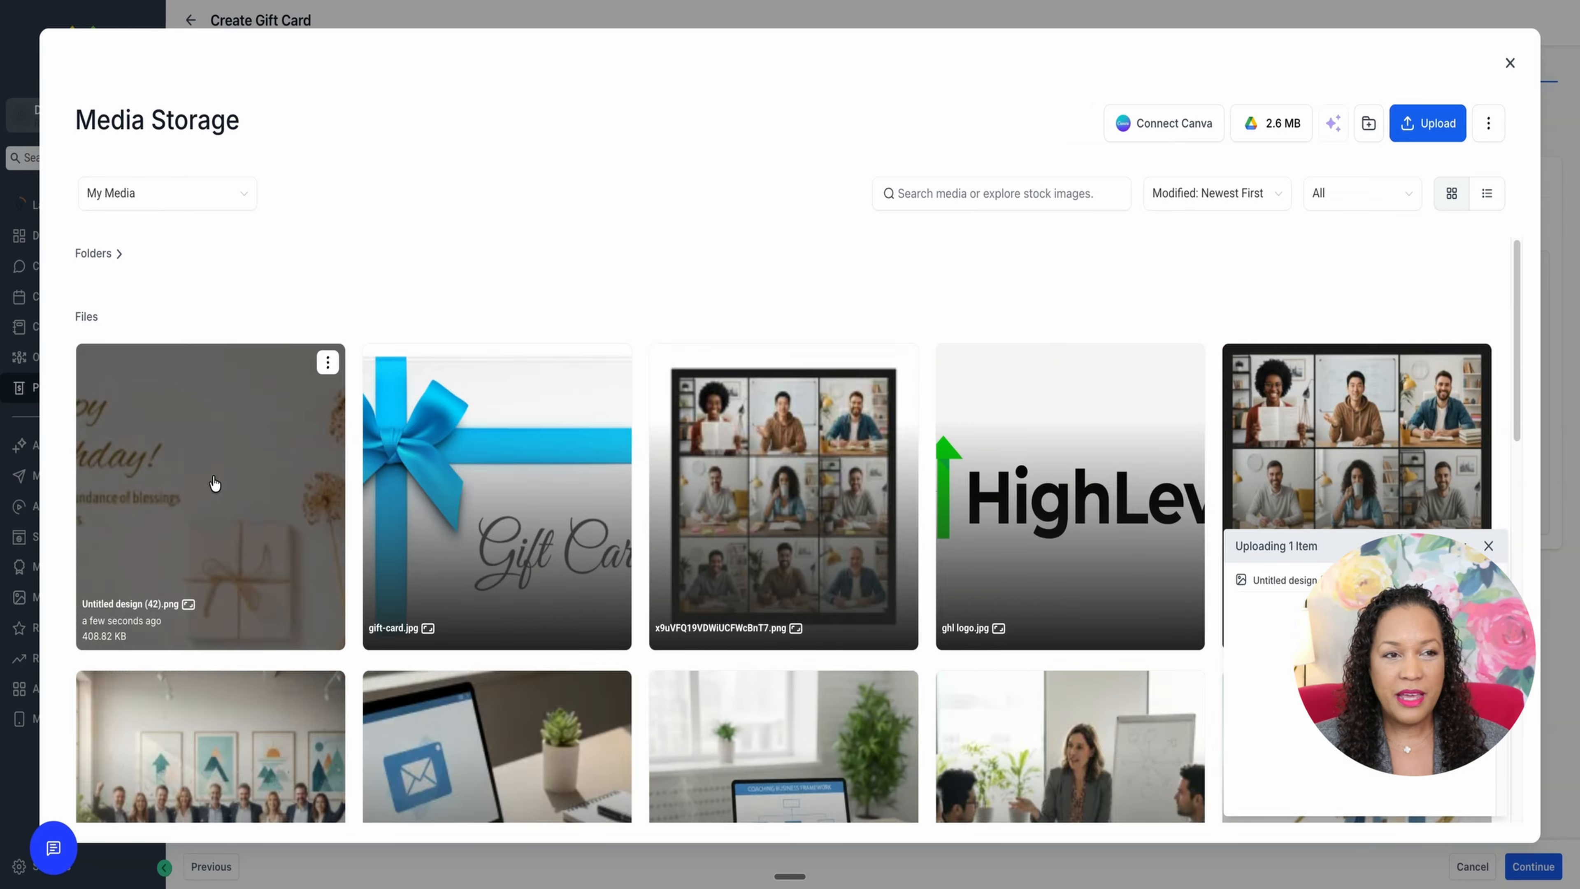
left_click(213, 475)
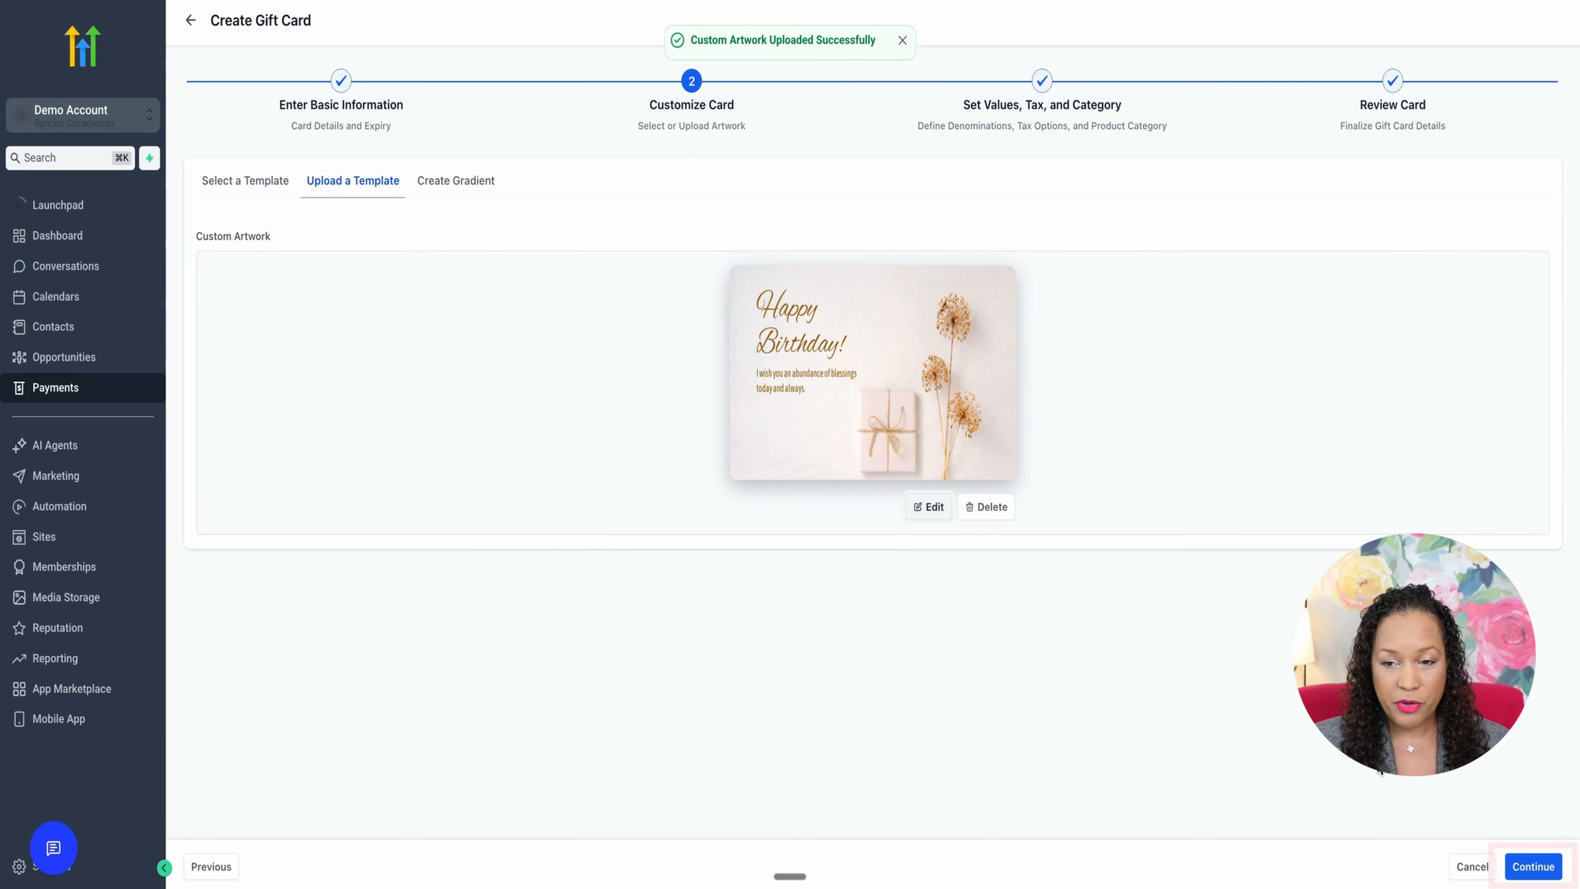
left_click(1534, 867)
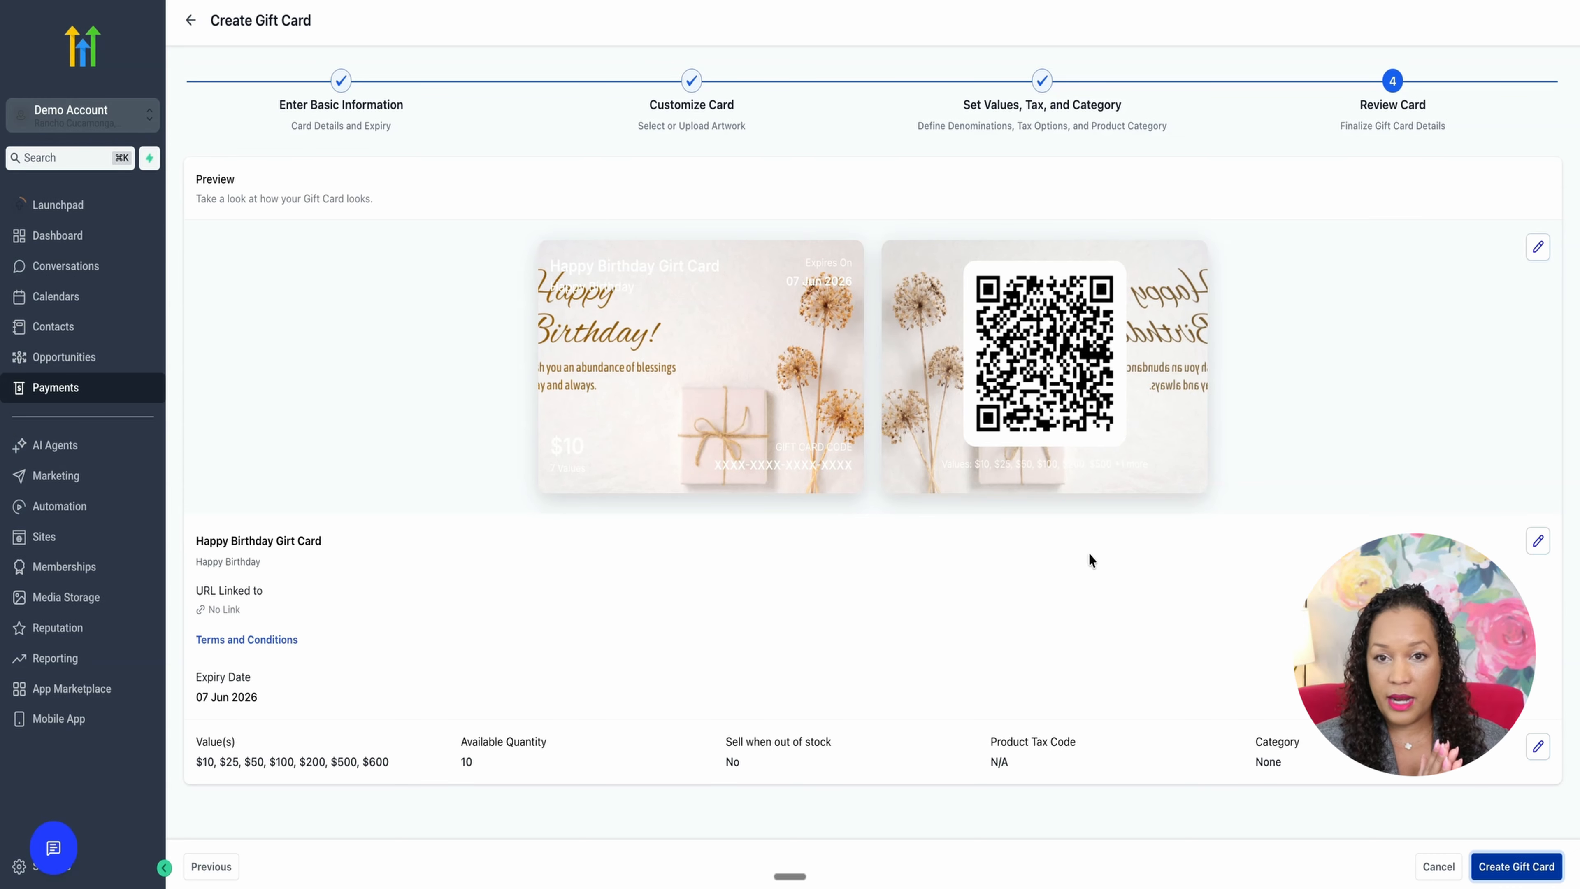
left_click(1518, 867)
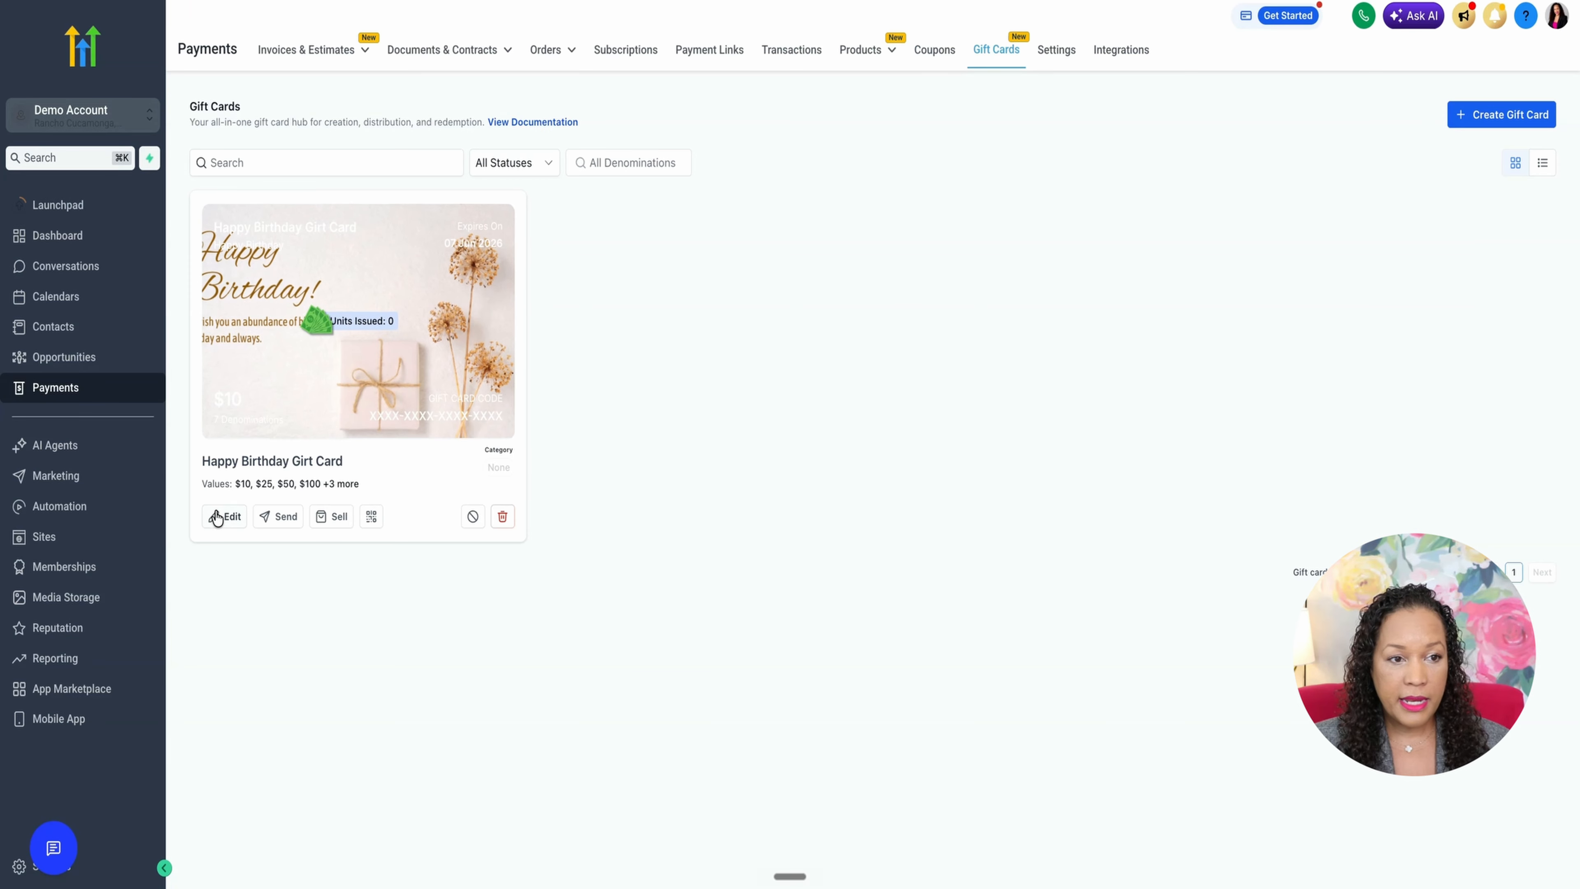
left_click(221, 517)
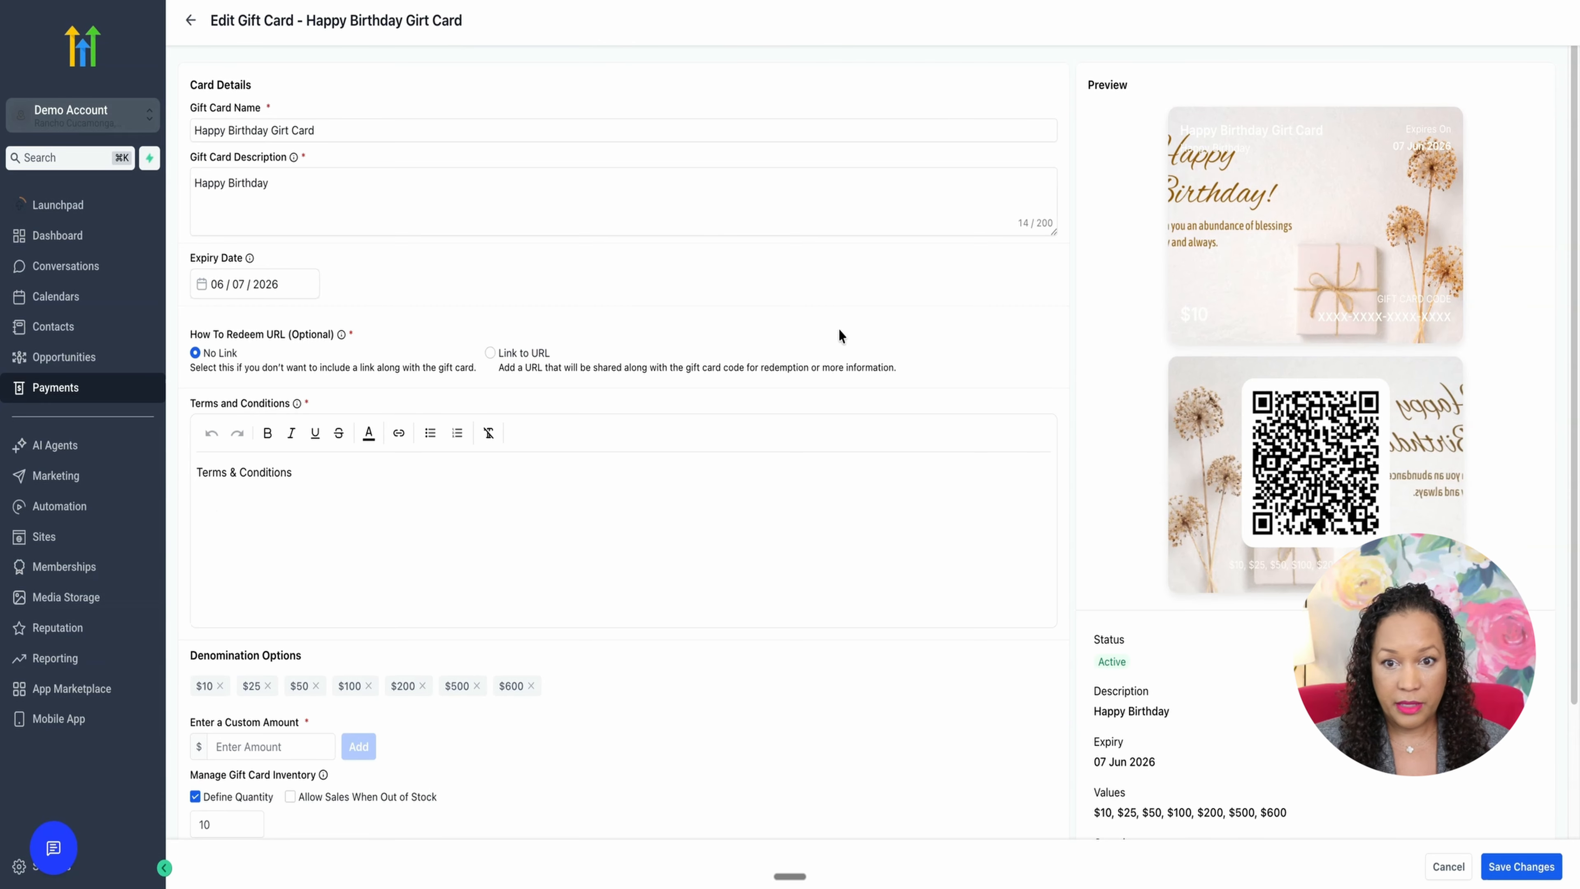
scroll(991, 162, "down", 3)
scroll(596, 133, "up", 3)
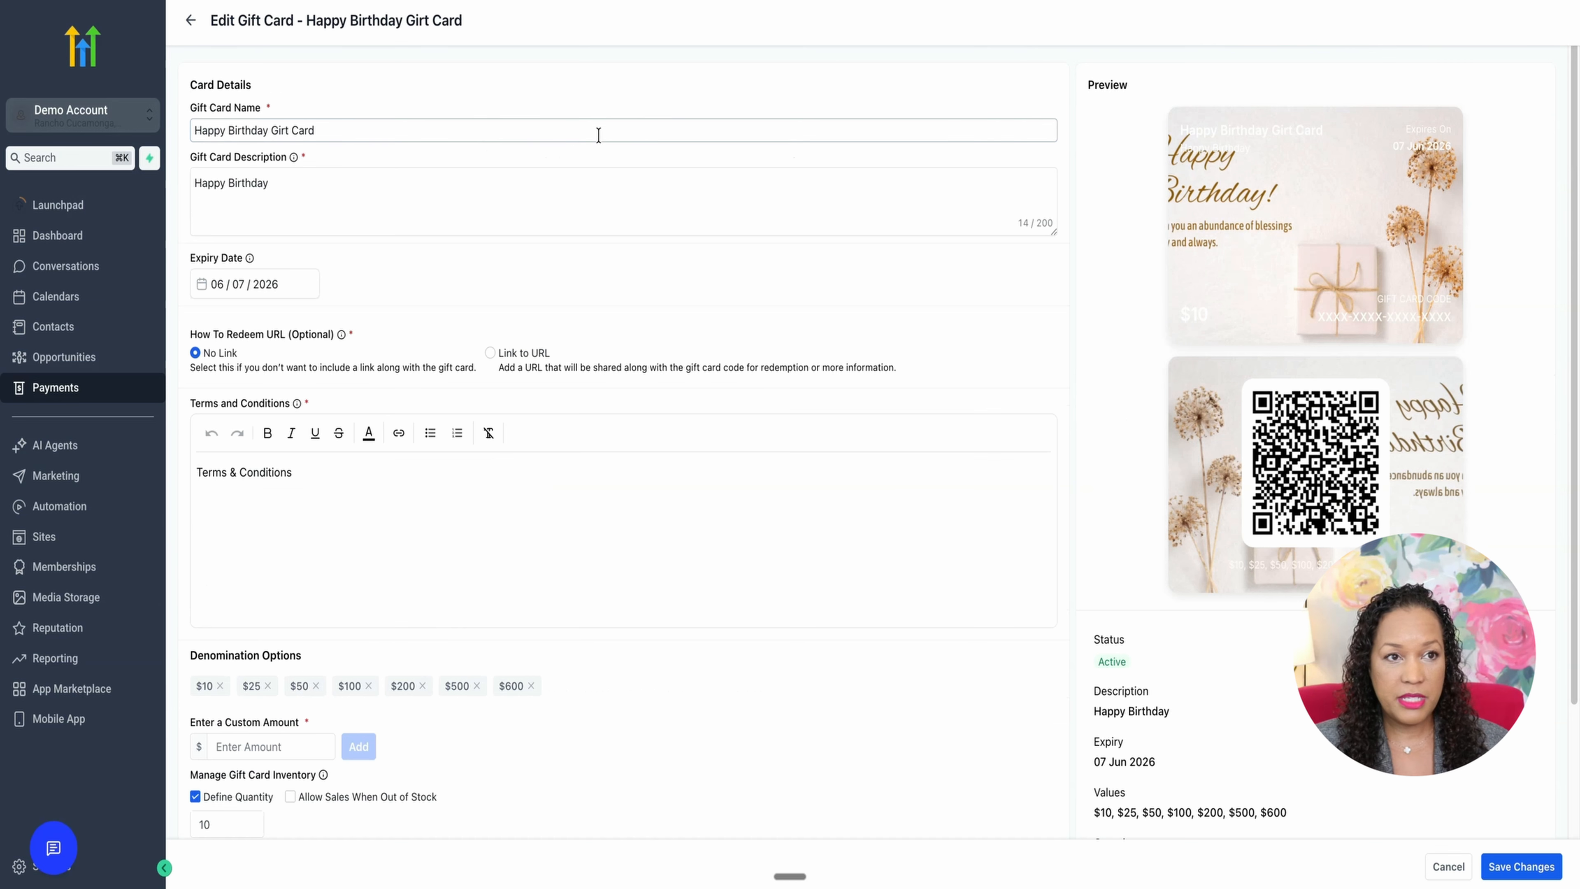
left_click(190, 20)
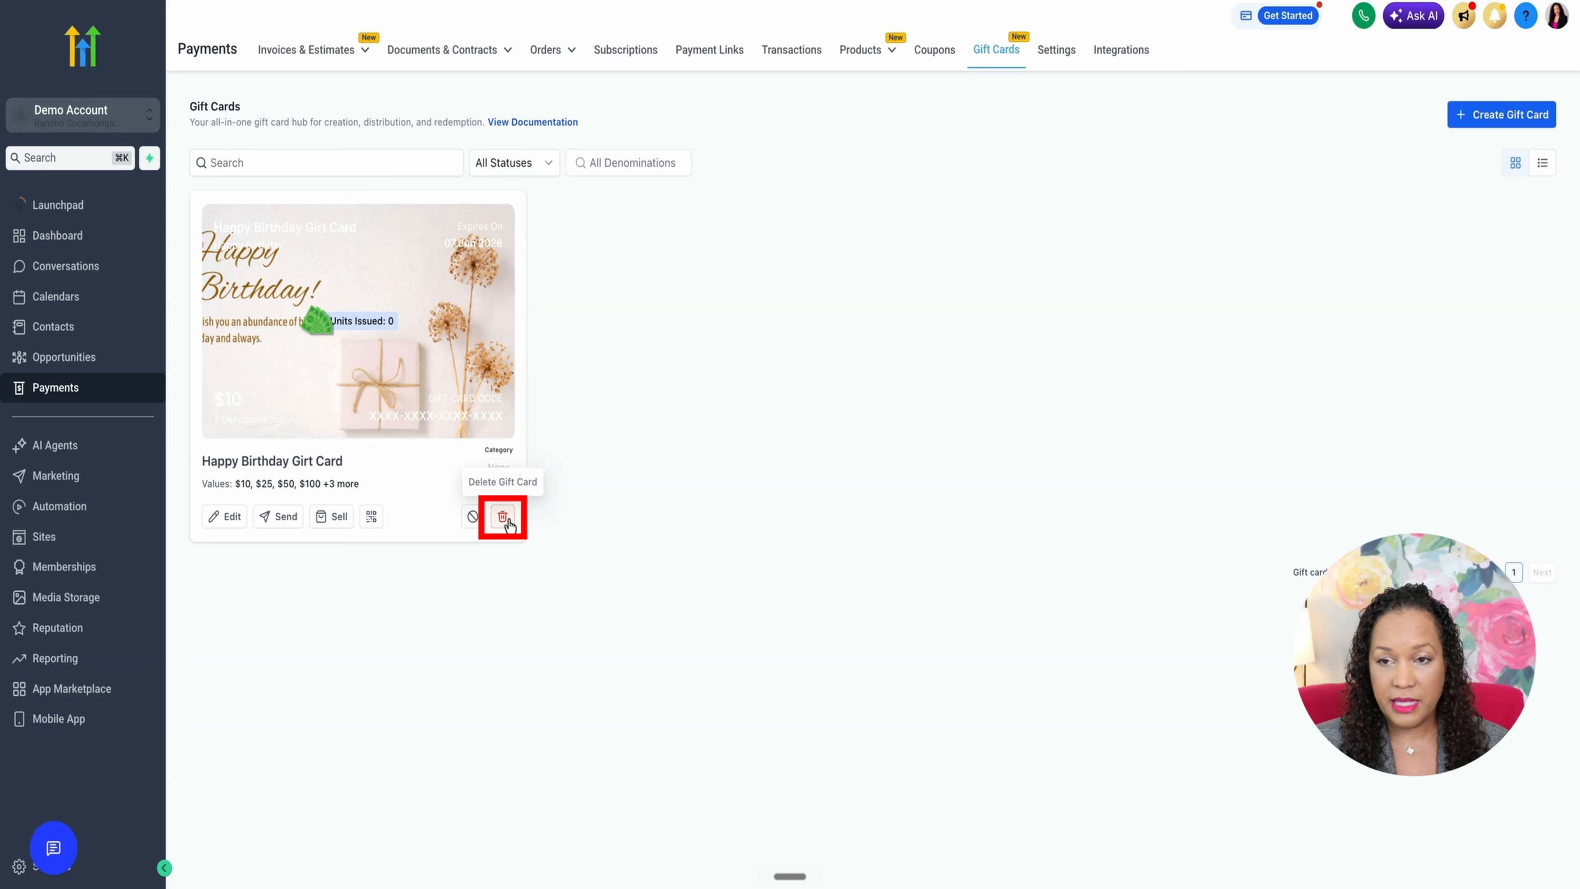
- Deactivate and reactivate the Happy Birthday gift card, then open its Sell page
left_click(471, 518)
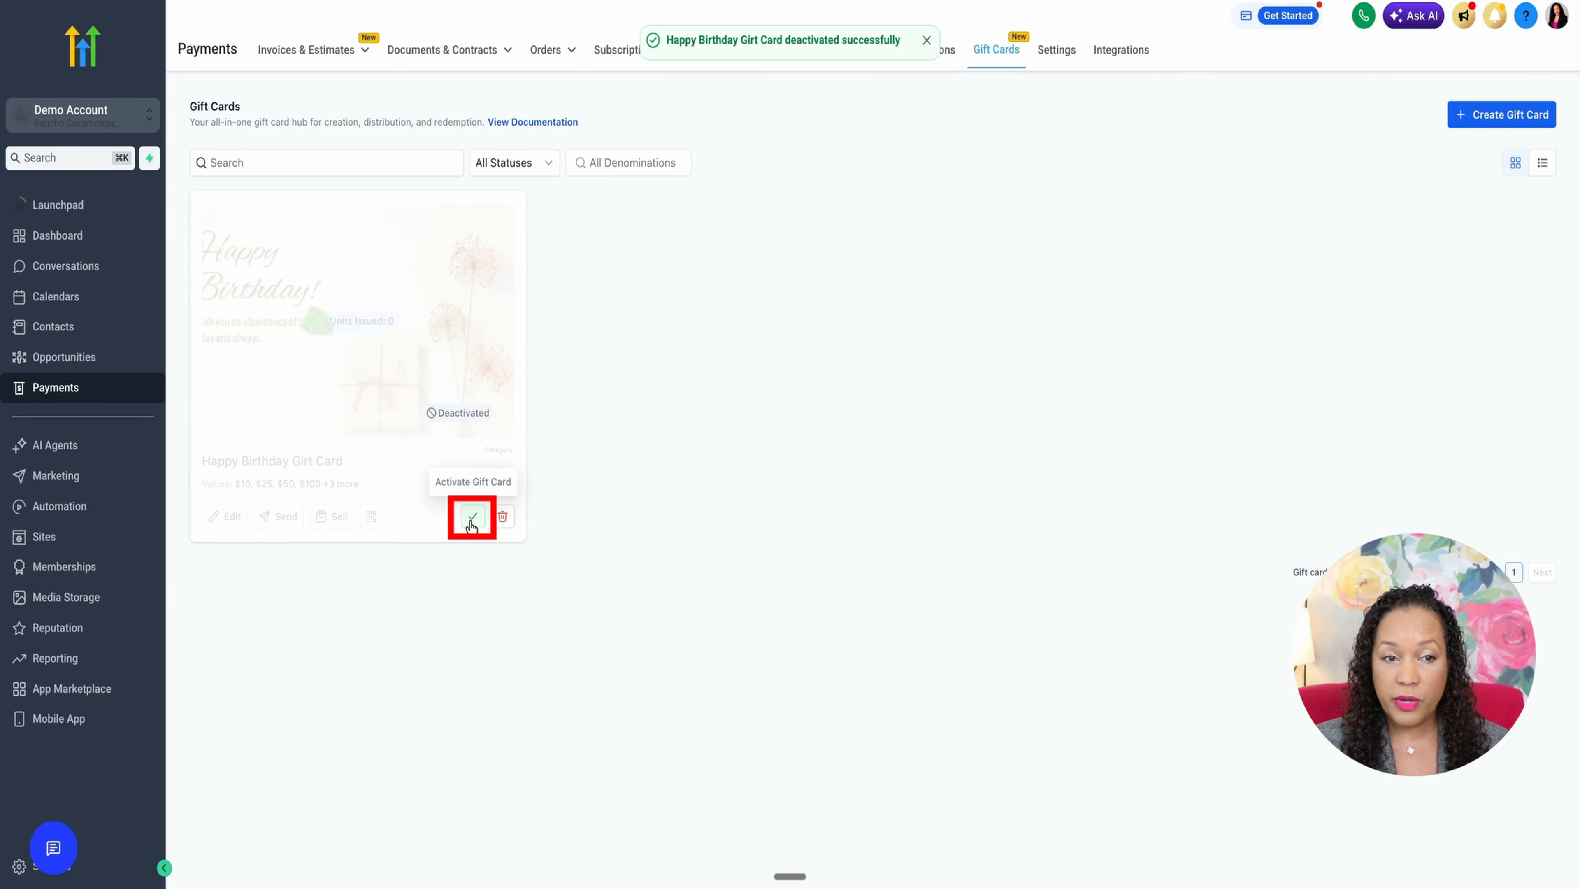
left_click(472, 518)
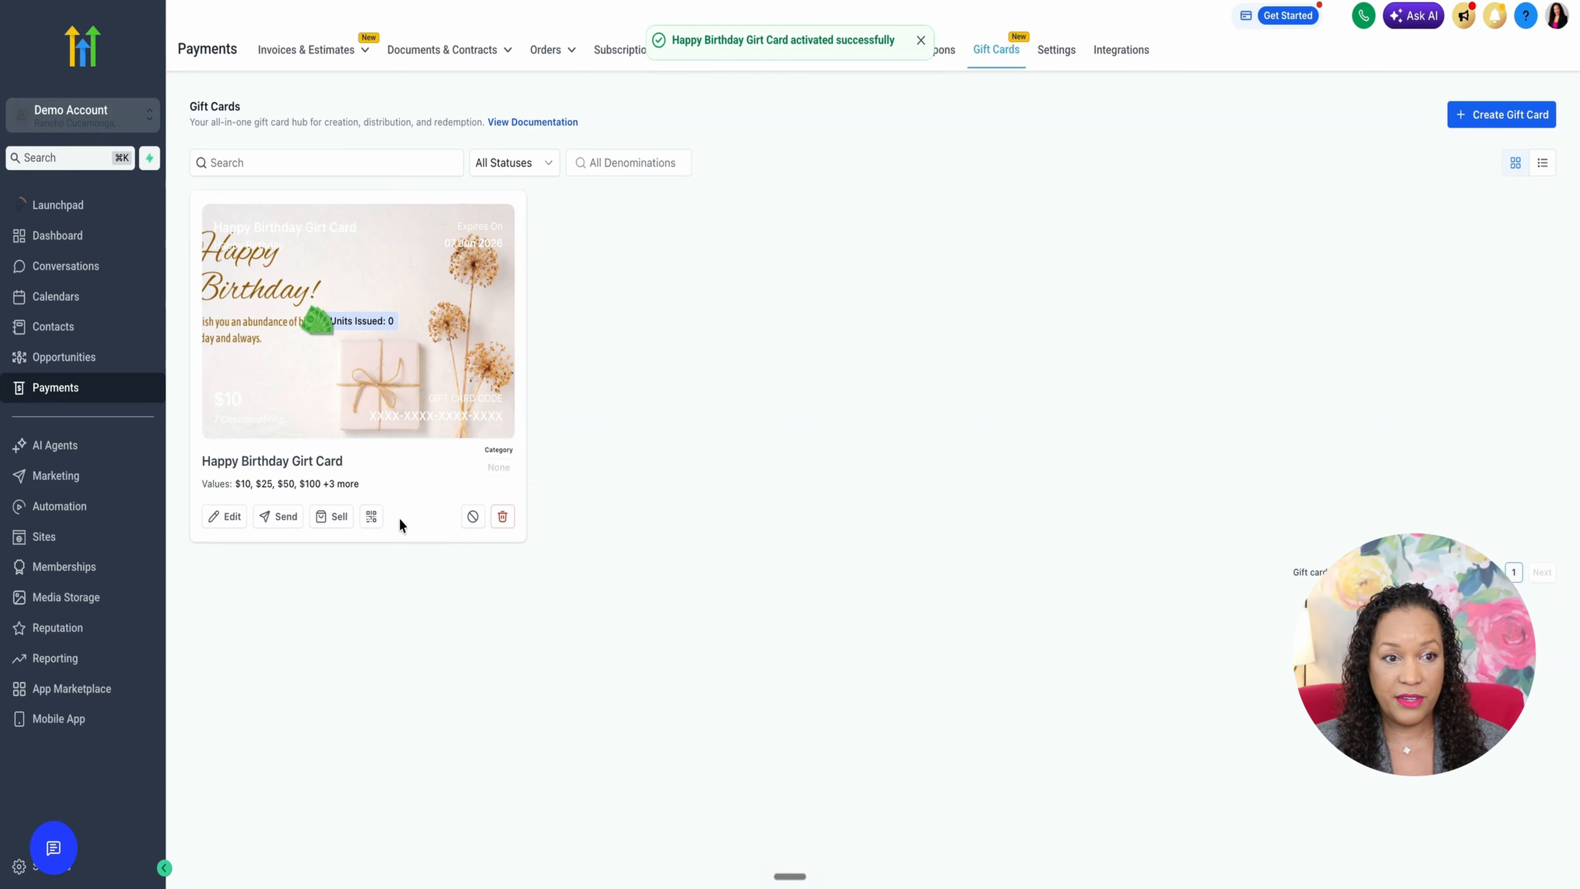
left_click(334, 518)
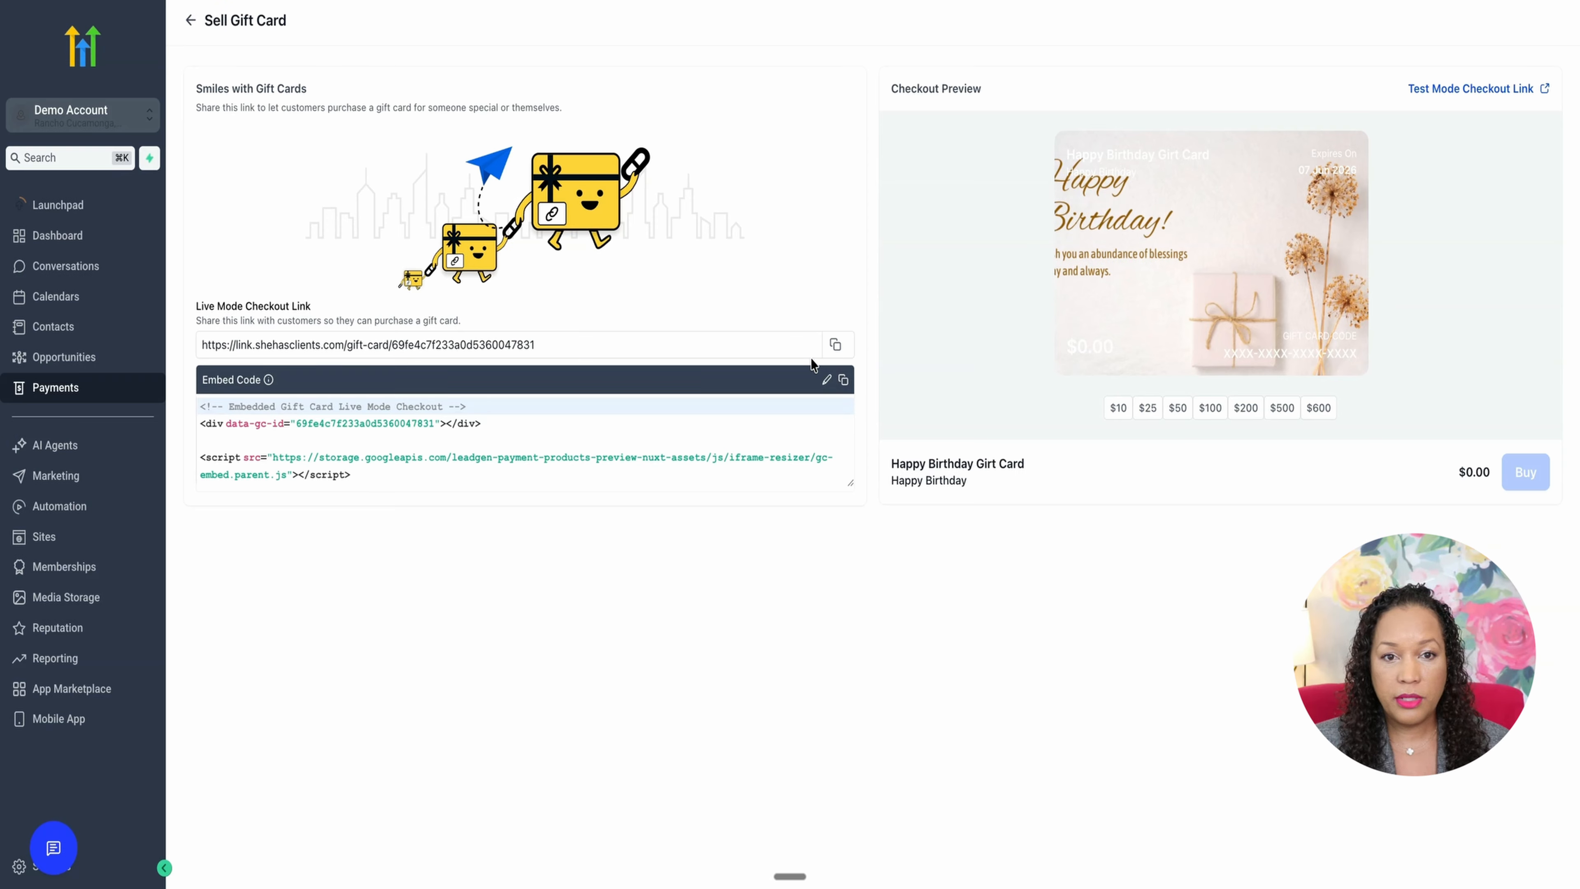
- Copy the Live Mode checkout link and the embed code
left_click(834, 346)
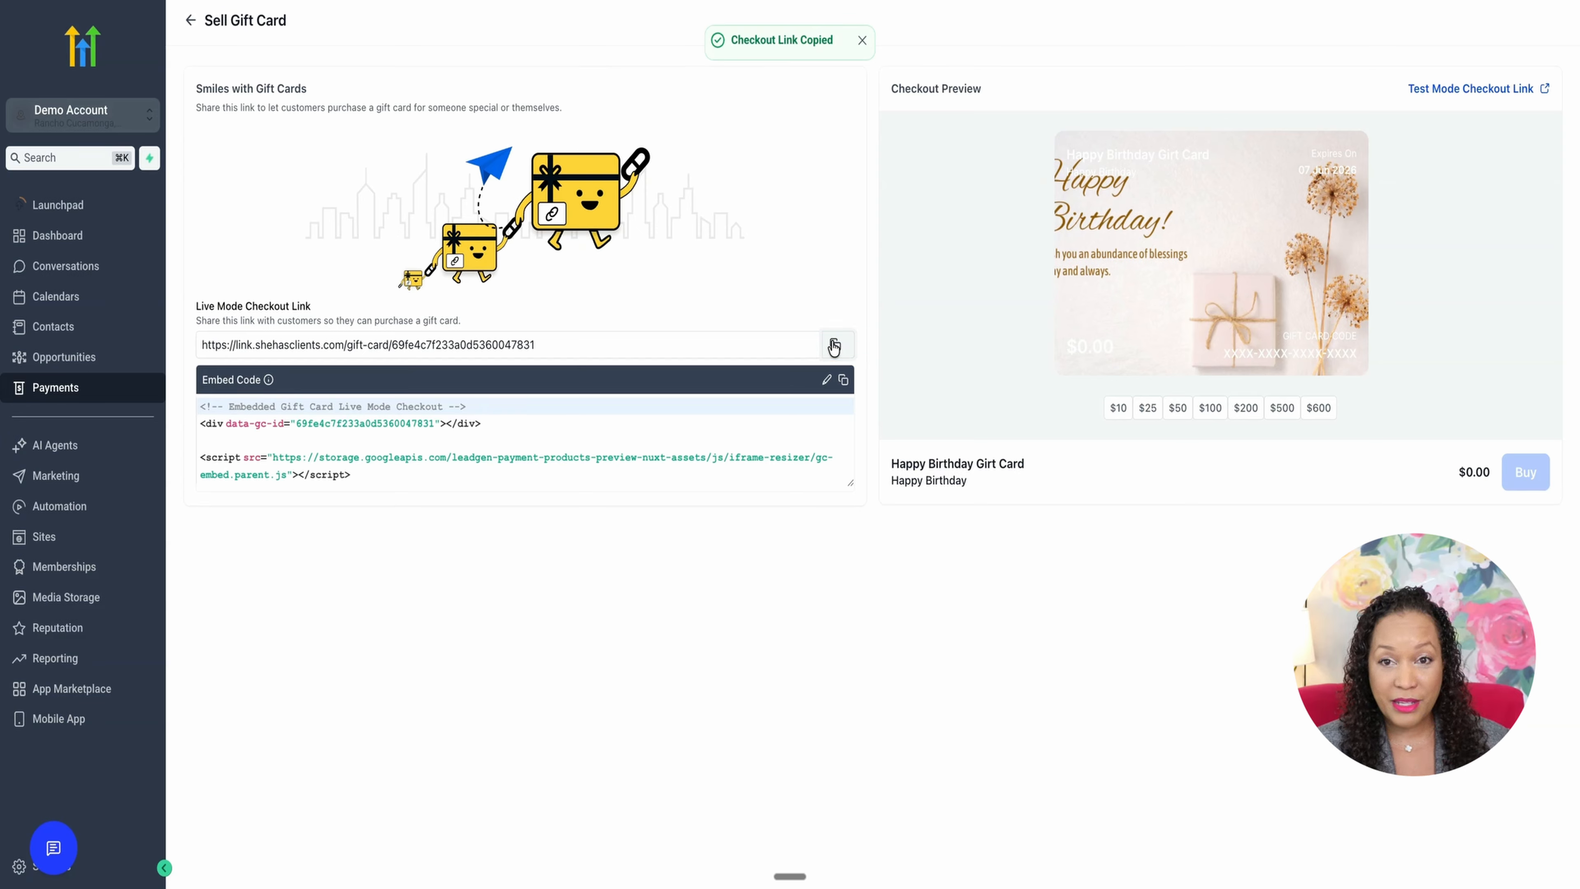
left_click(843, 380)
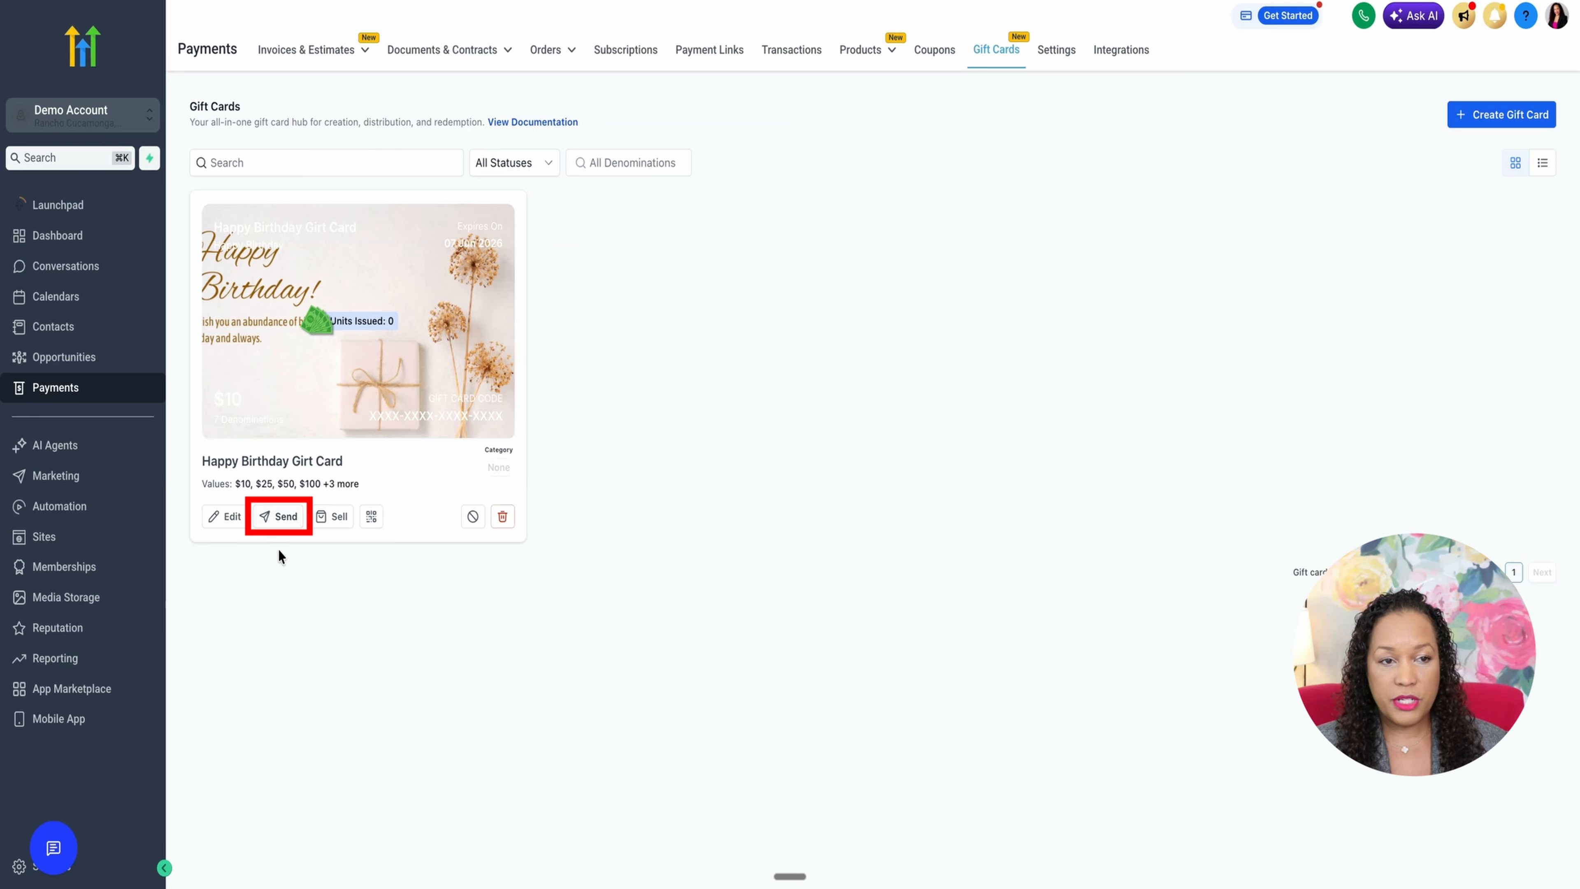
- Start sending the gift card and choose the matching customer as recipient
left_click(276, 517)
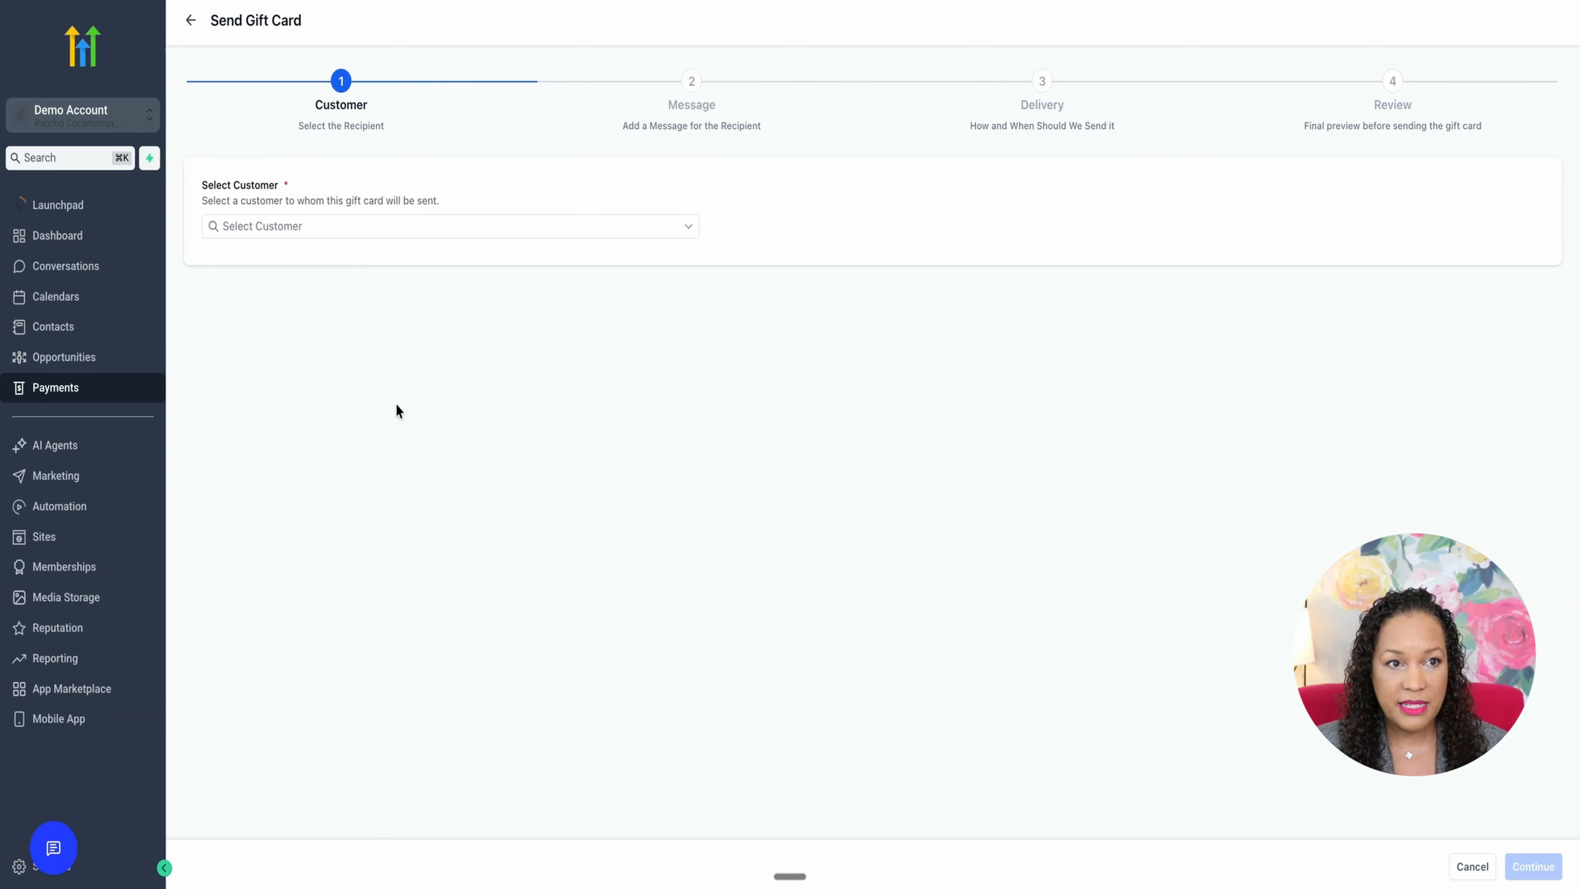
left_click(384, 238)
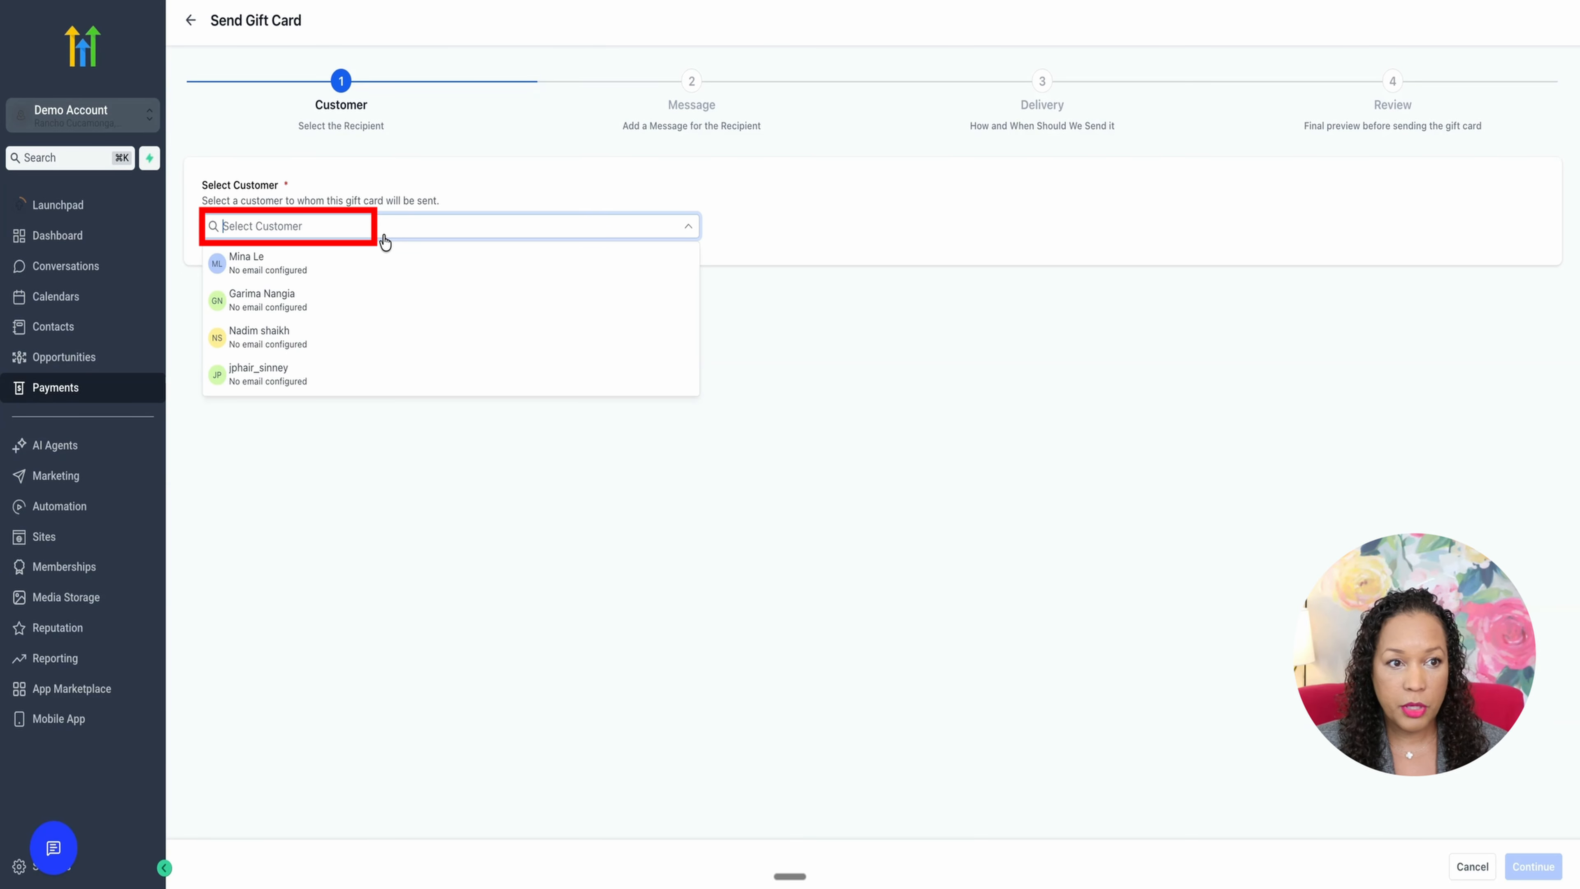
type("Doe")
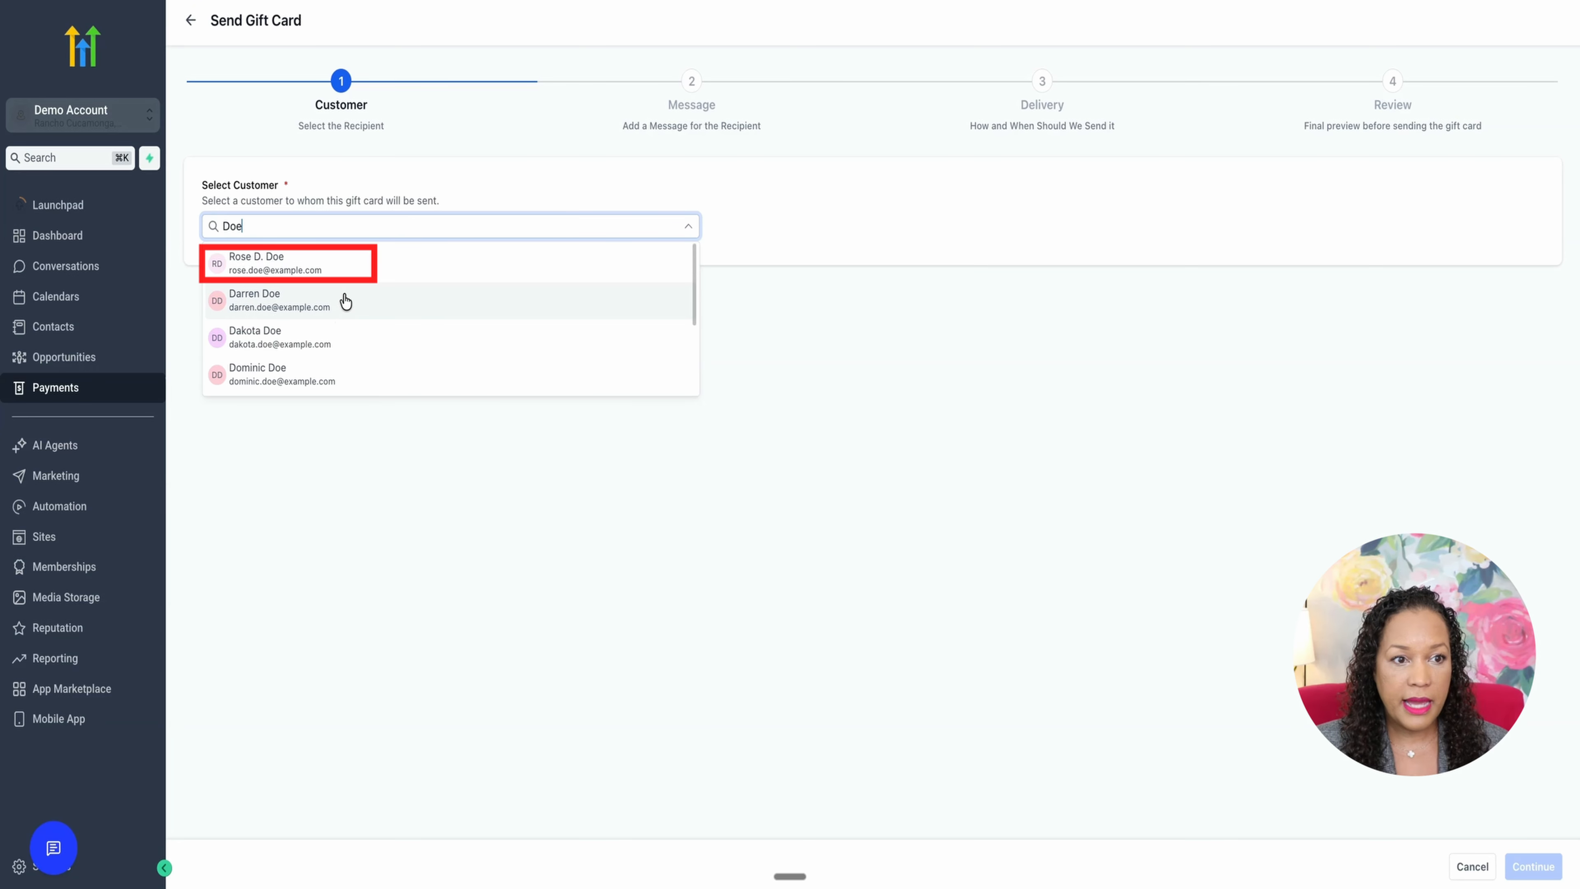
left_click(344, 270)
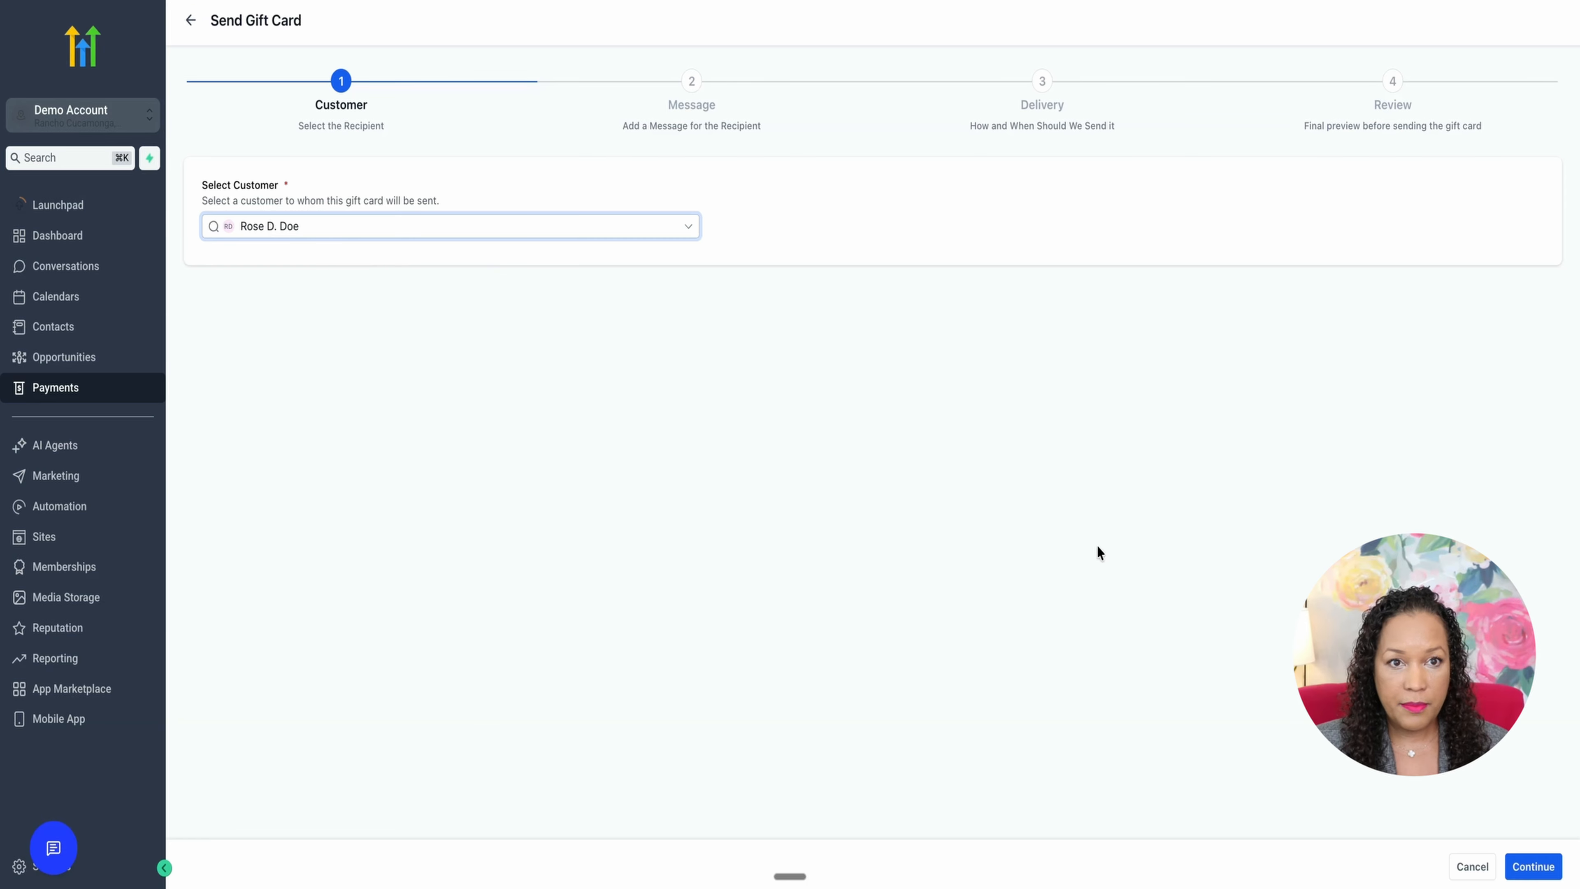
left_click(1534, 866)
- Use the 'brighten your day' suggestion as the message and continue to Delivery
left_click(382, 303)
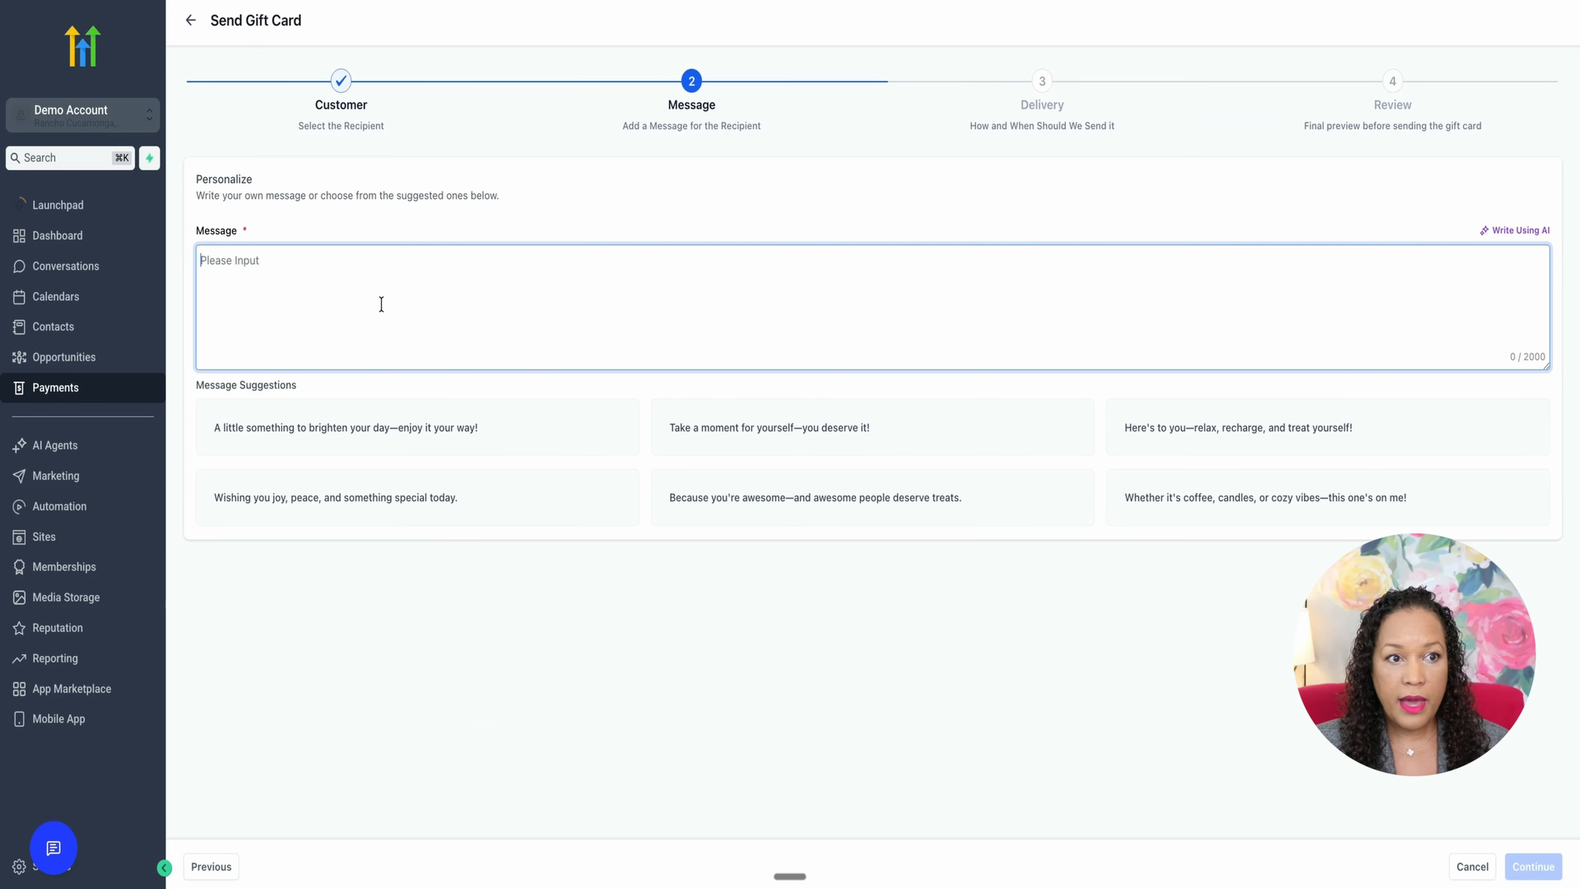
type("H")
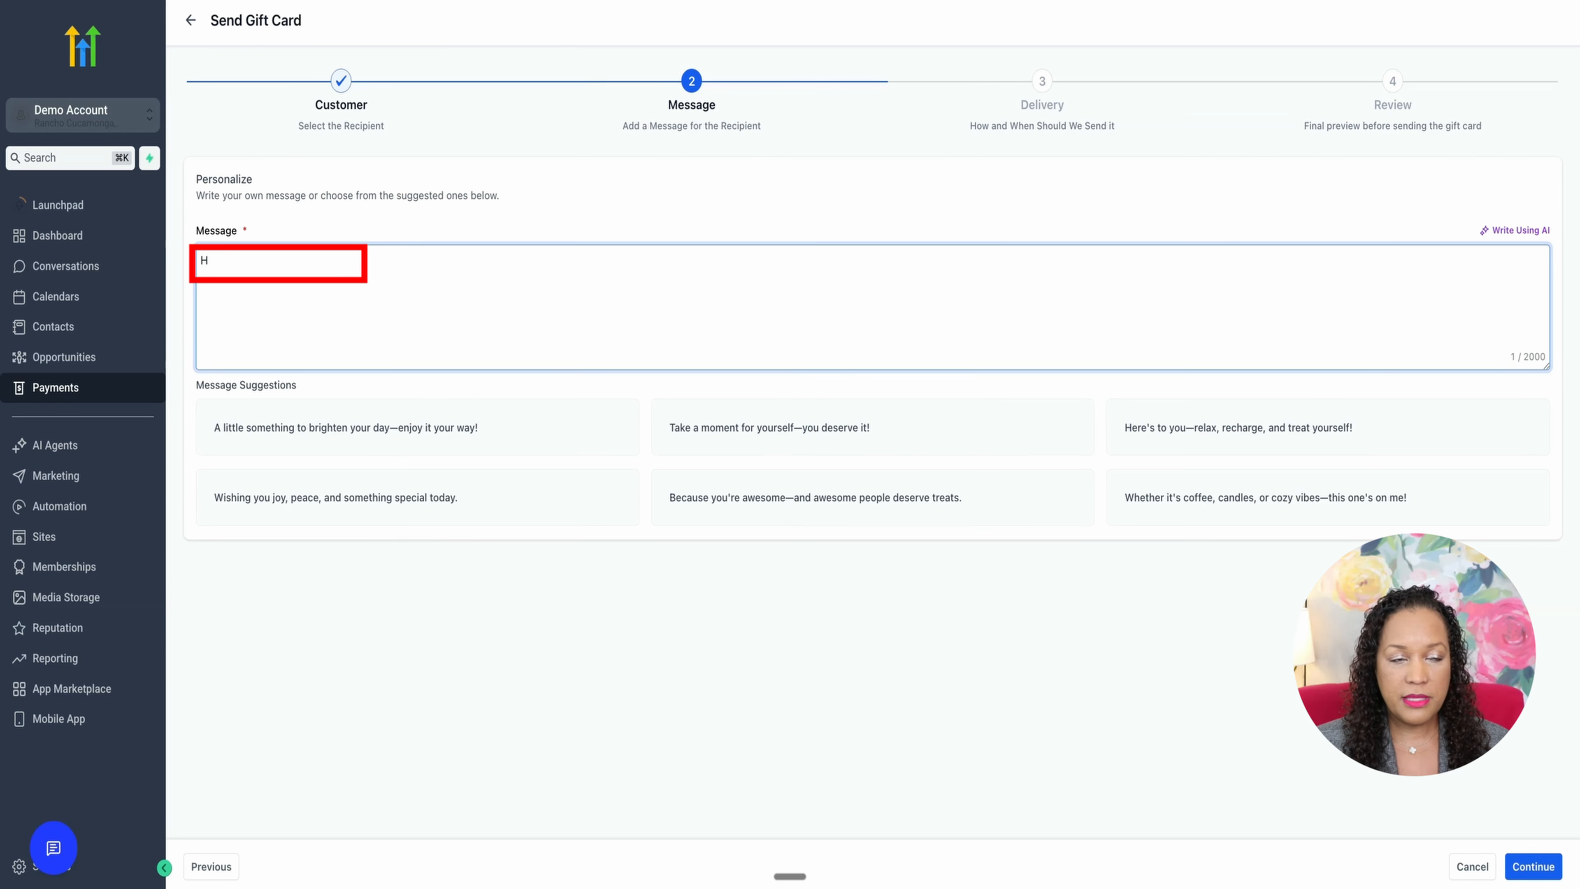
type("ank you for your purchase!")
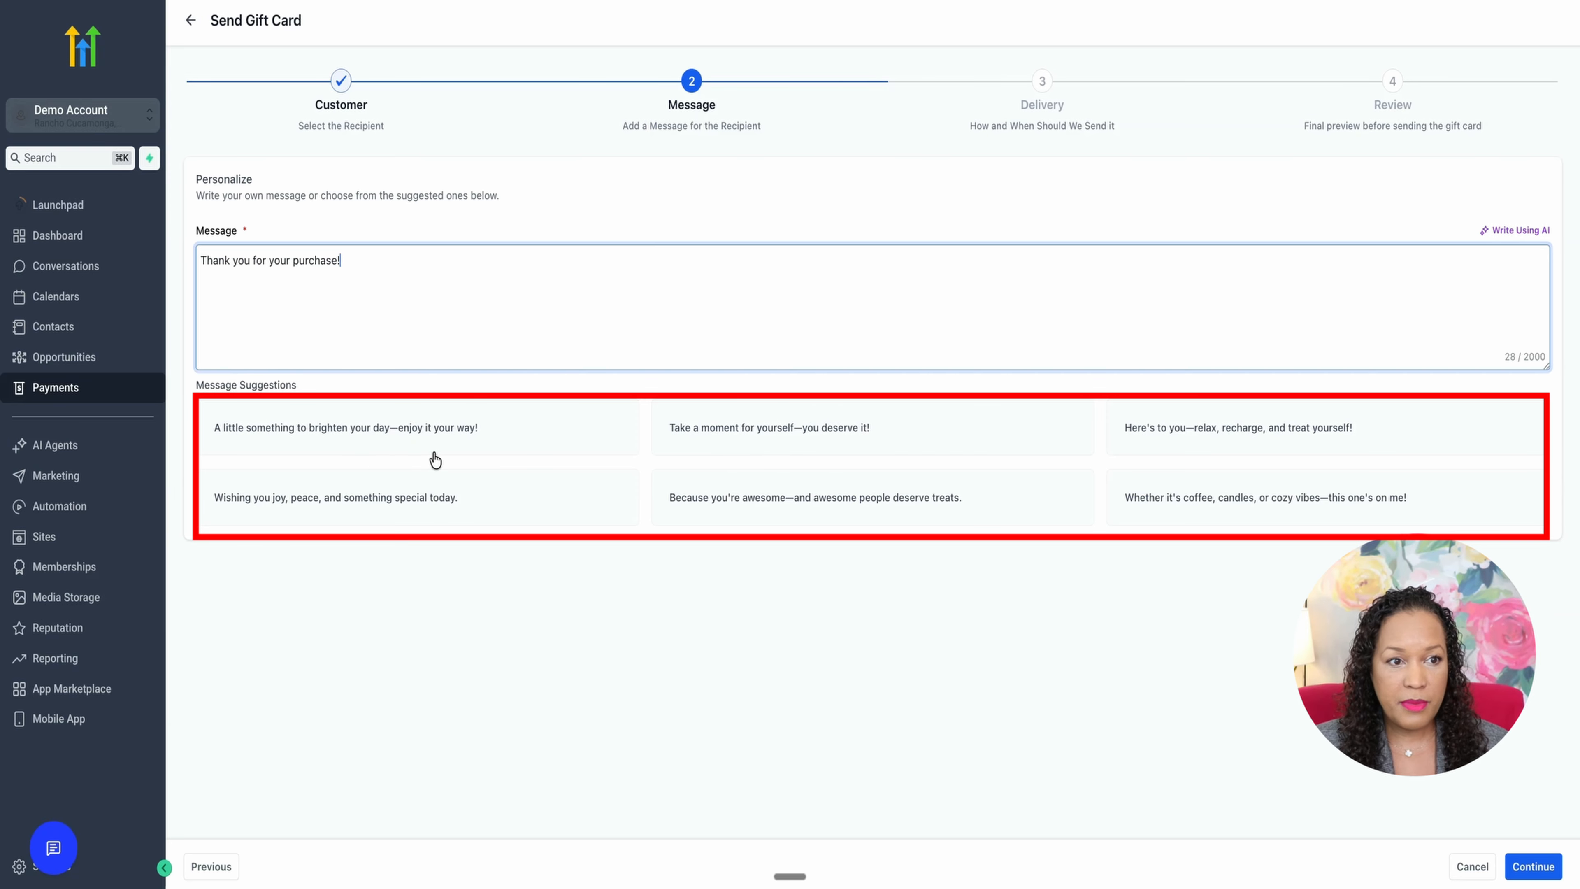
left_click(1262, 510)
left_click(538, 430)
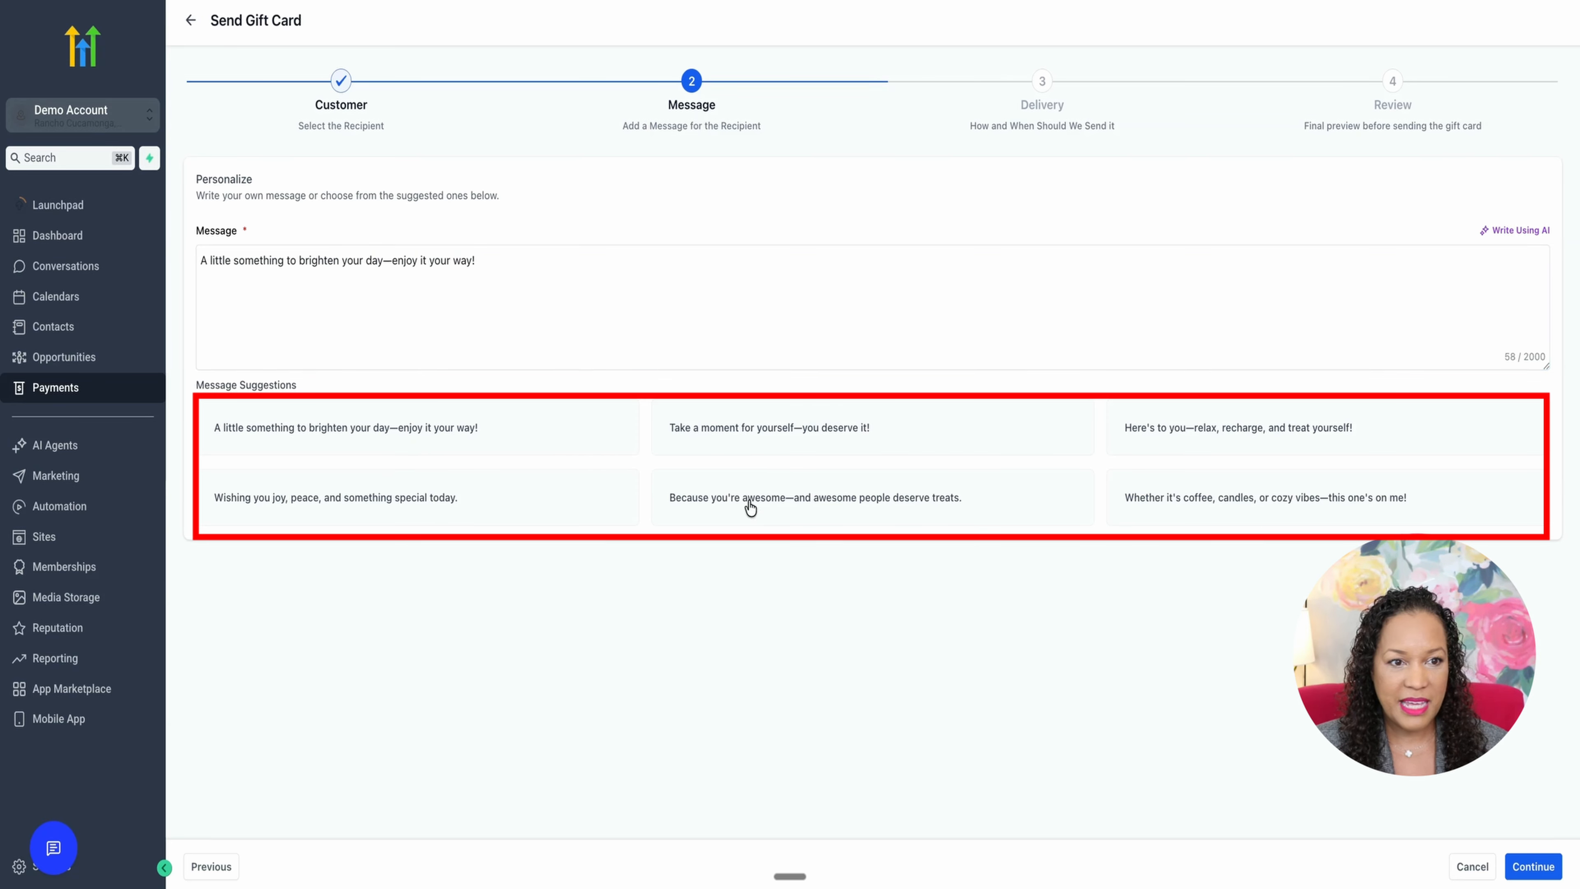
left_click(1534, 867)
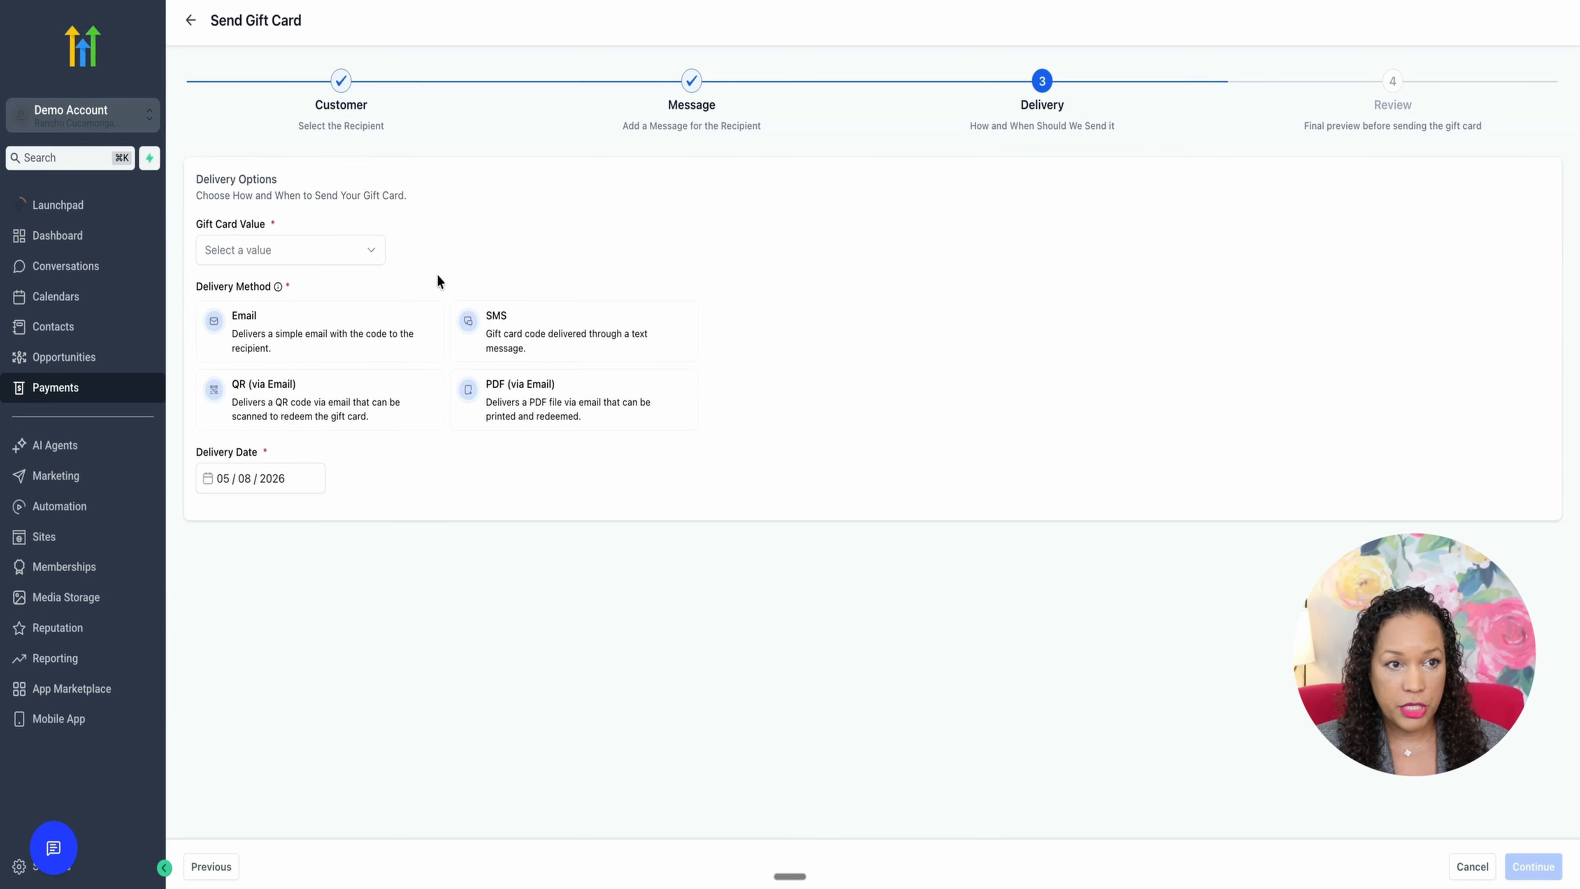
- Set the gift card value to $600, choose Email delivery, and continue to Review
left_click(353, 260)
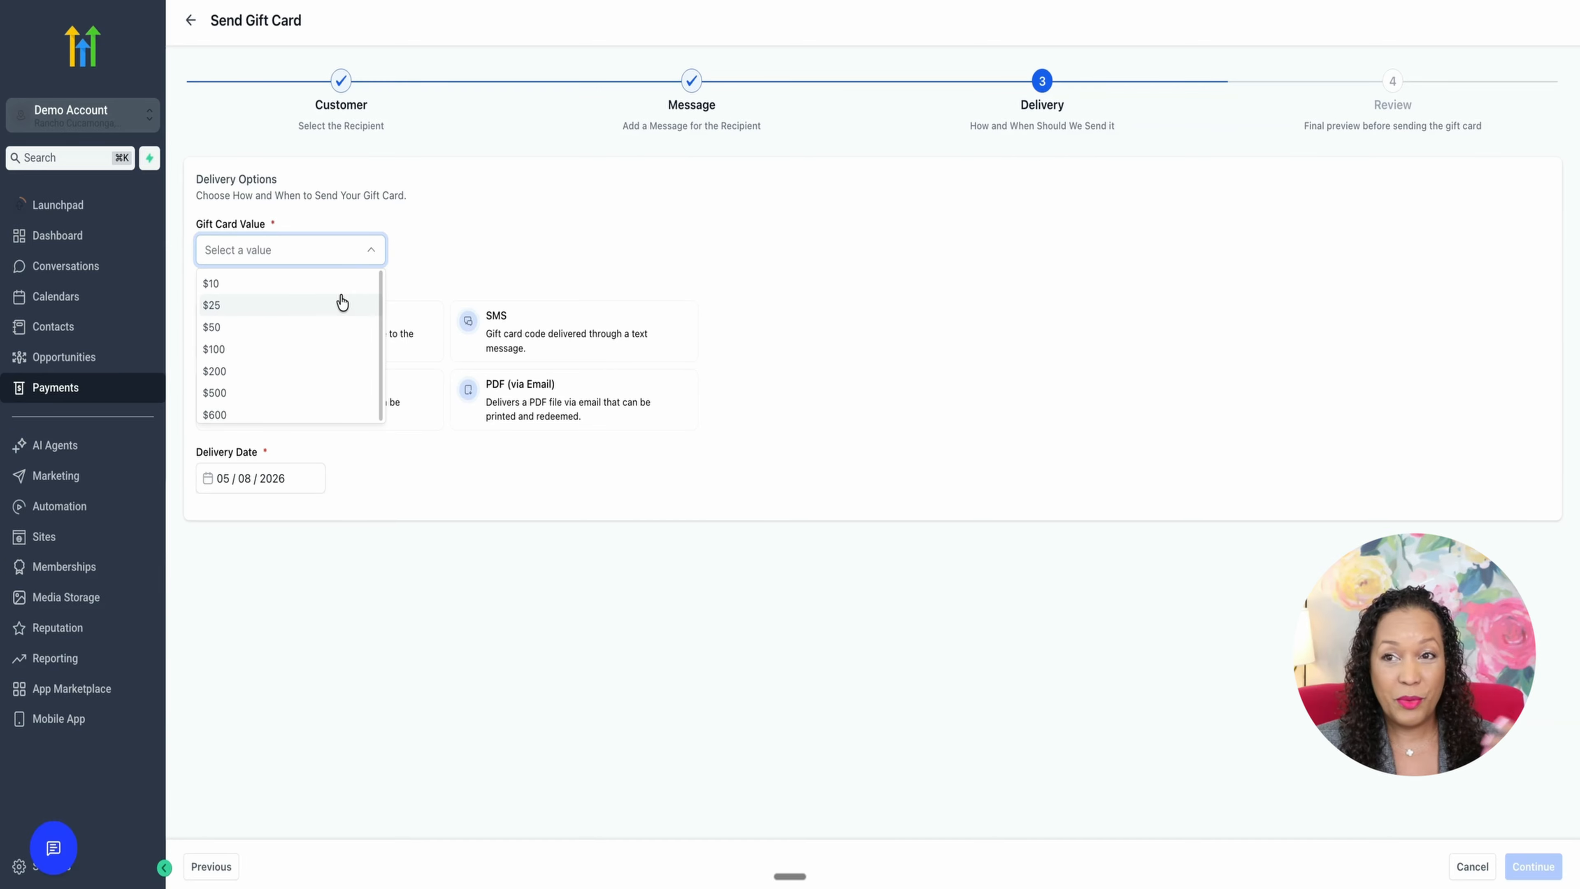
left_click(333, 415)
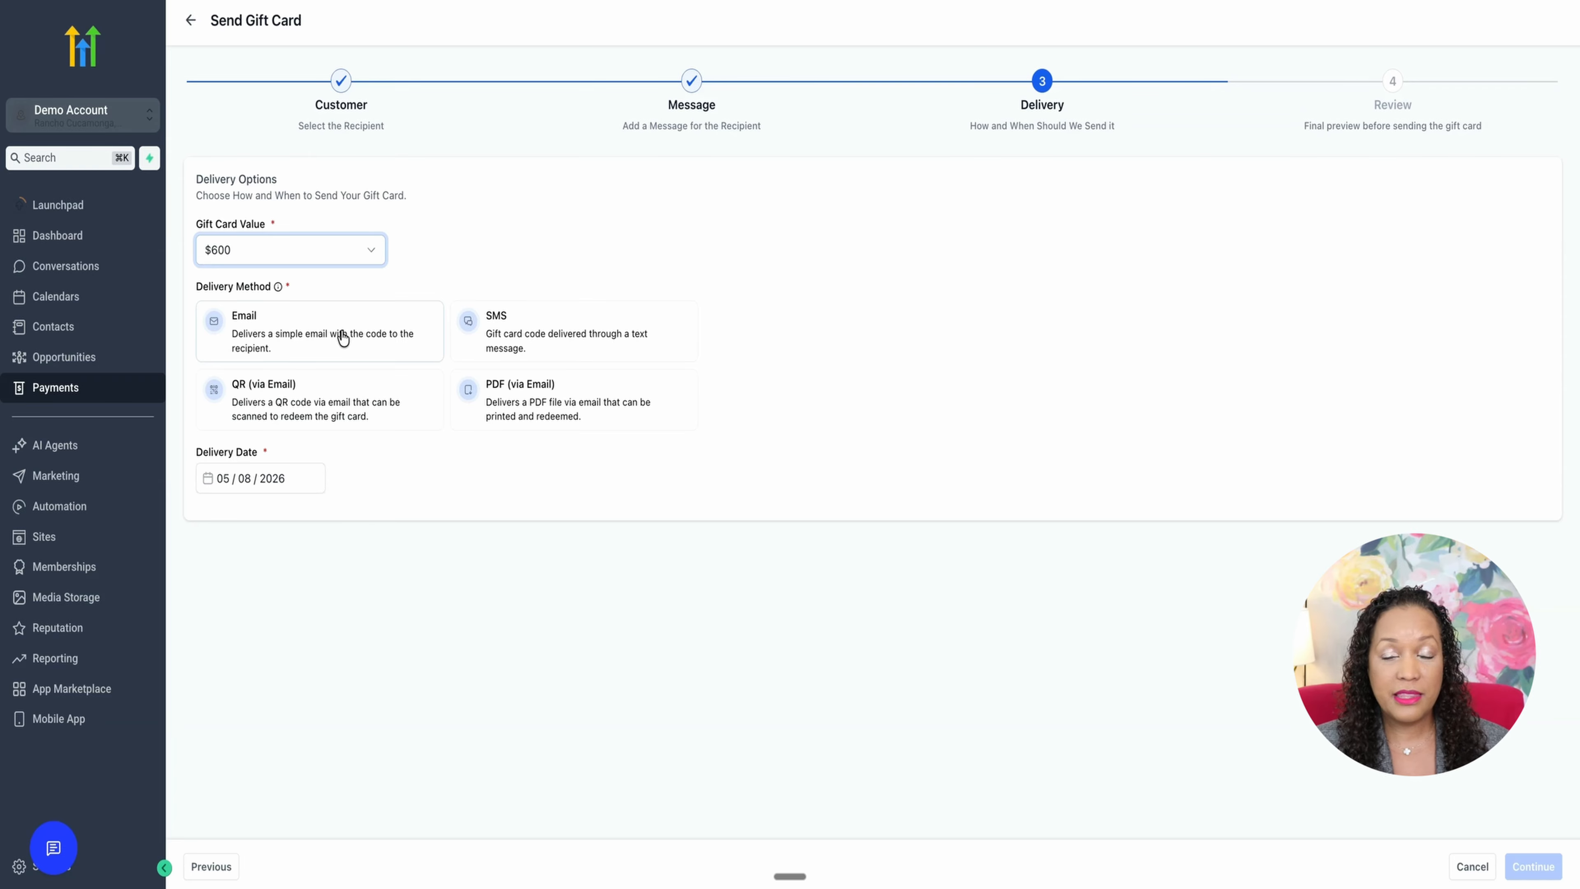
mouse_move(278, 289)
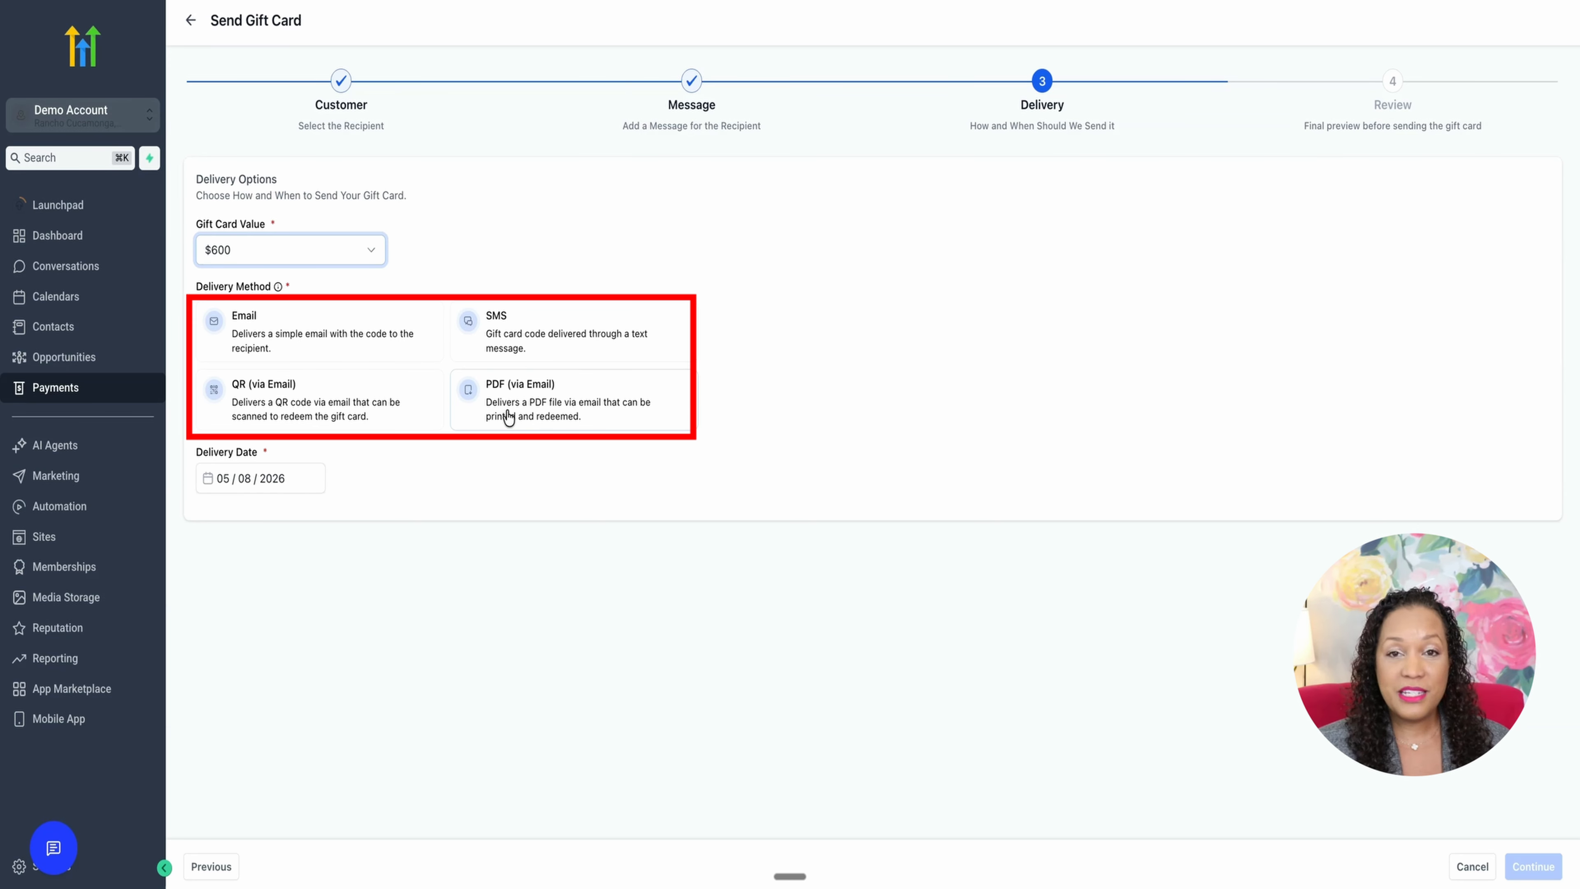
left_click(363, 326)
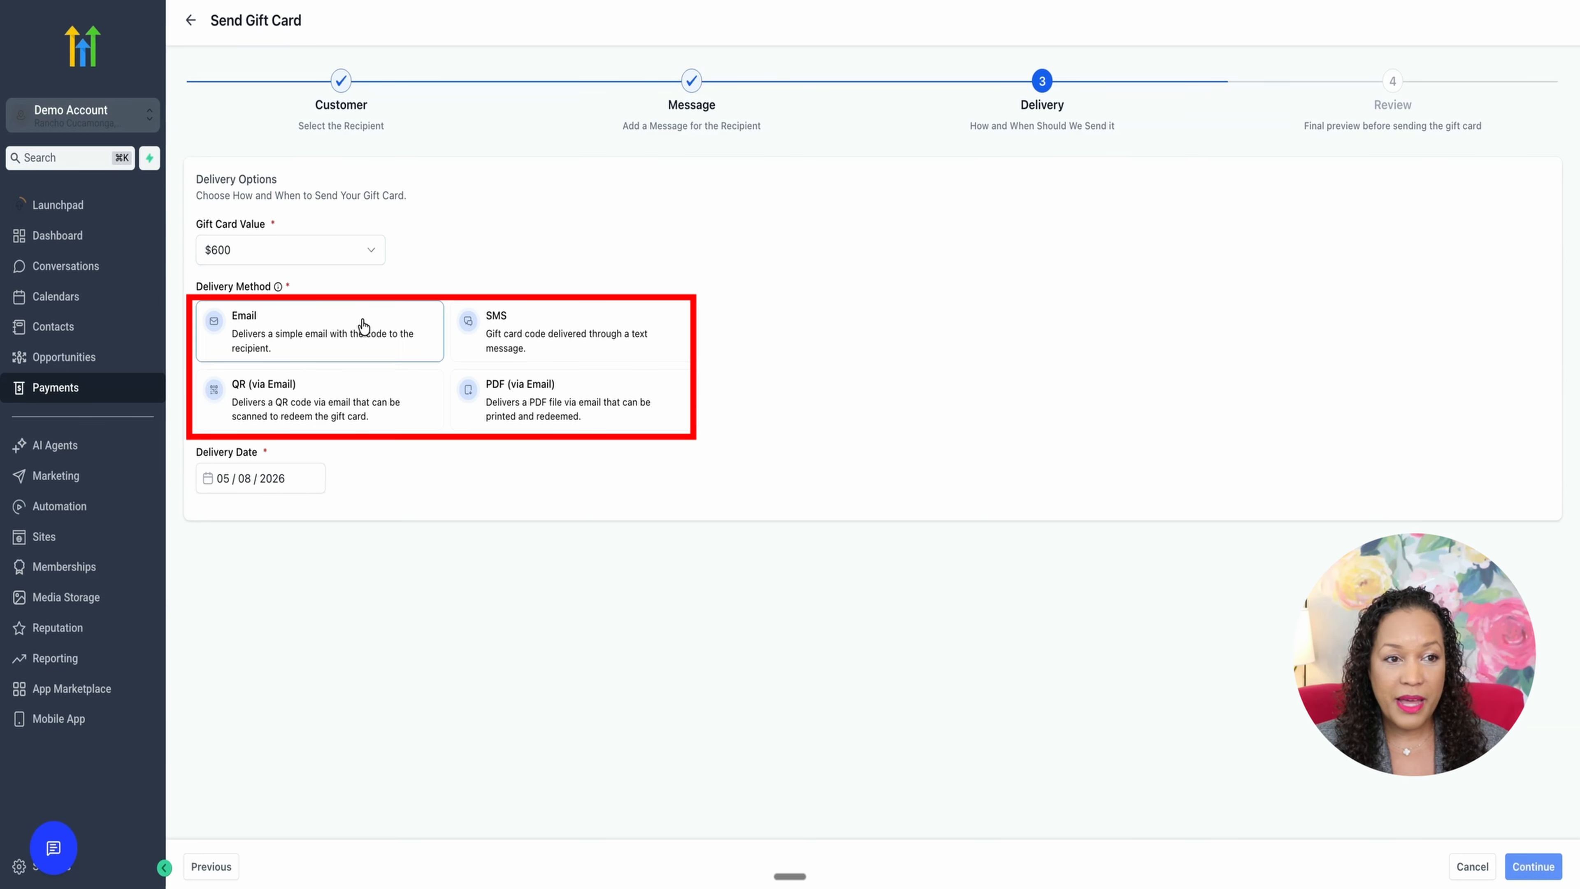
left_click(1534, 865)
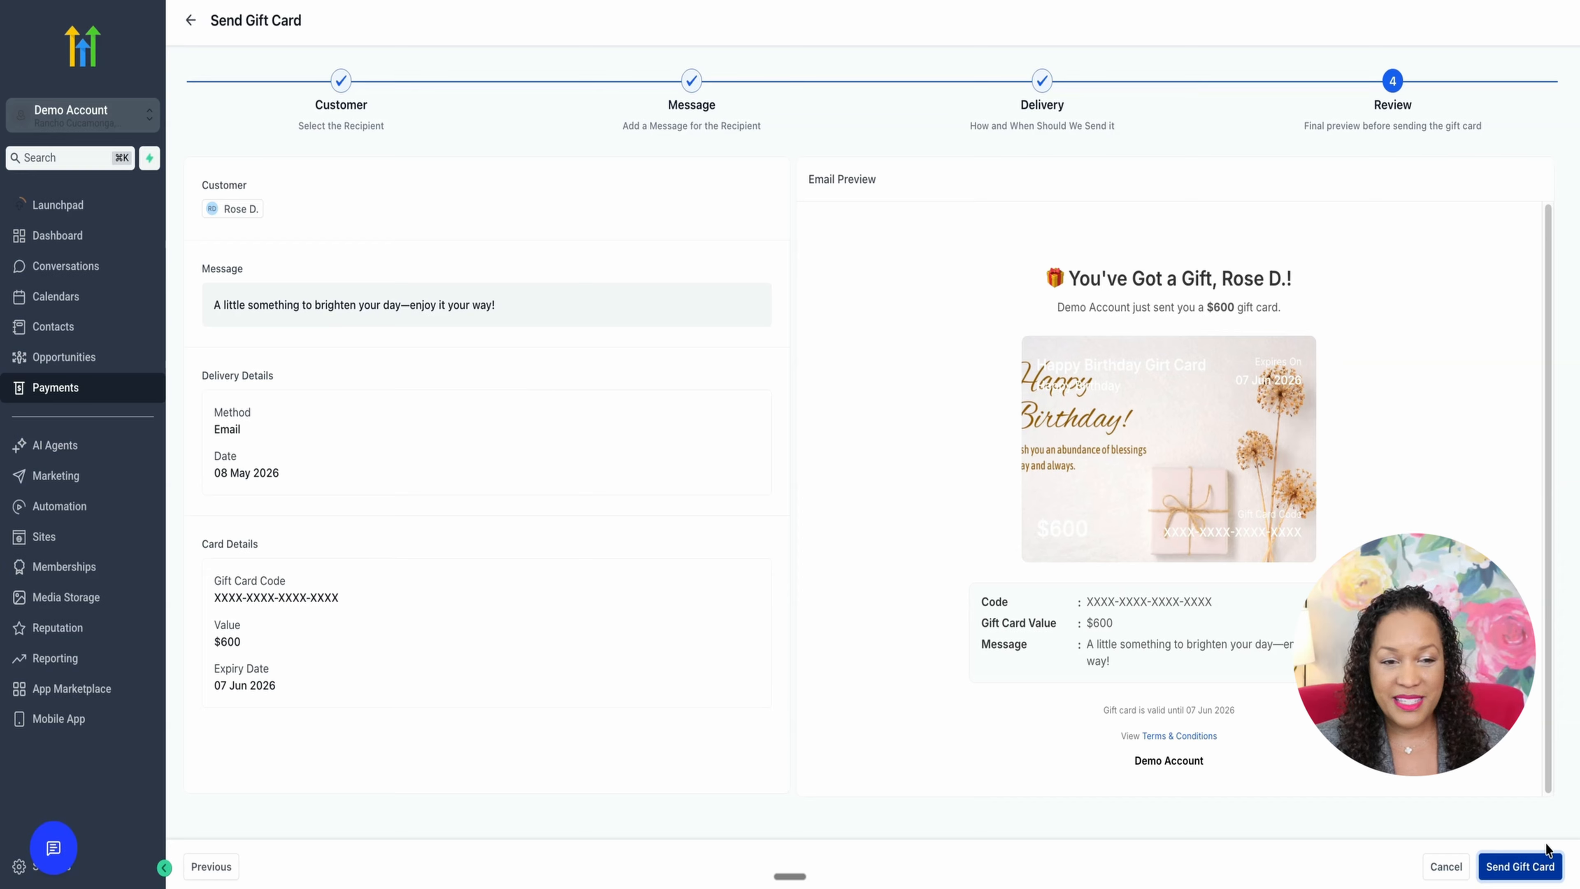
- Send the $600 Happy Birthday gift card from the Review step
left_click(1532, 872)
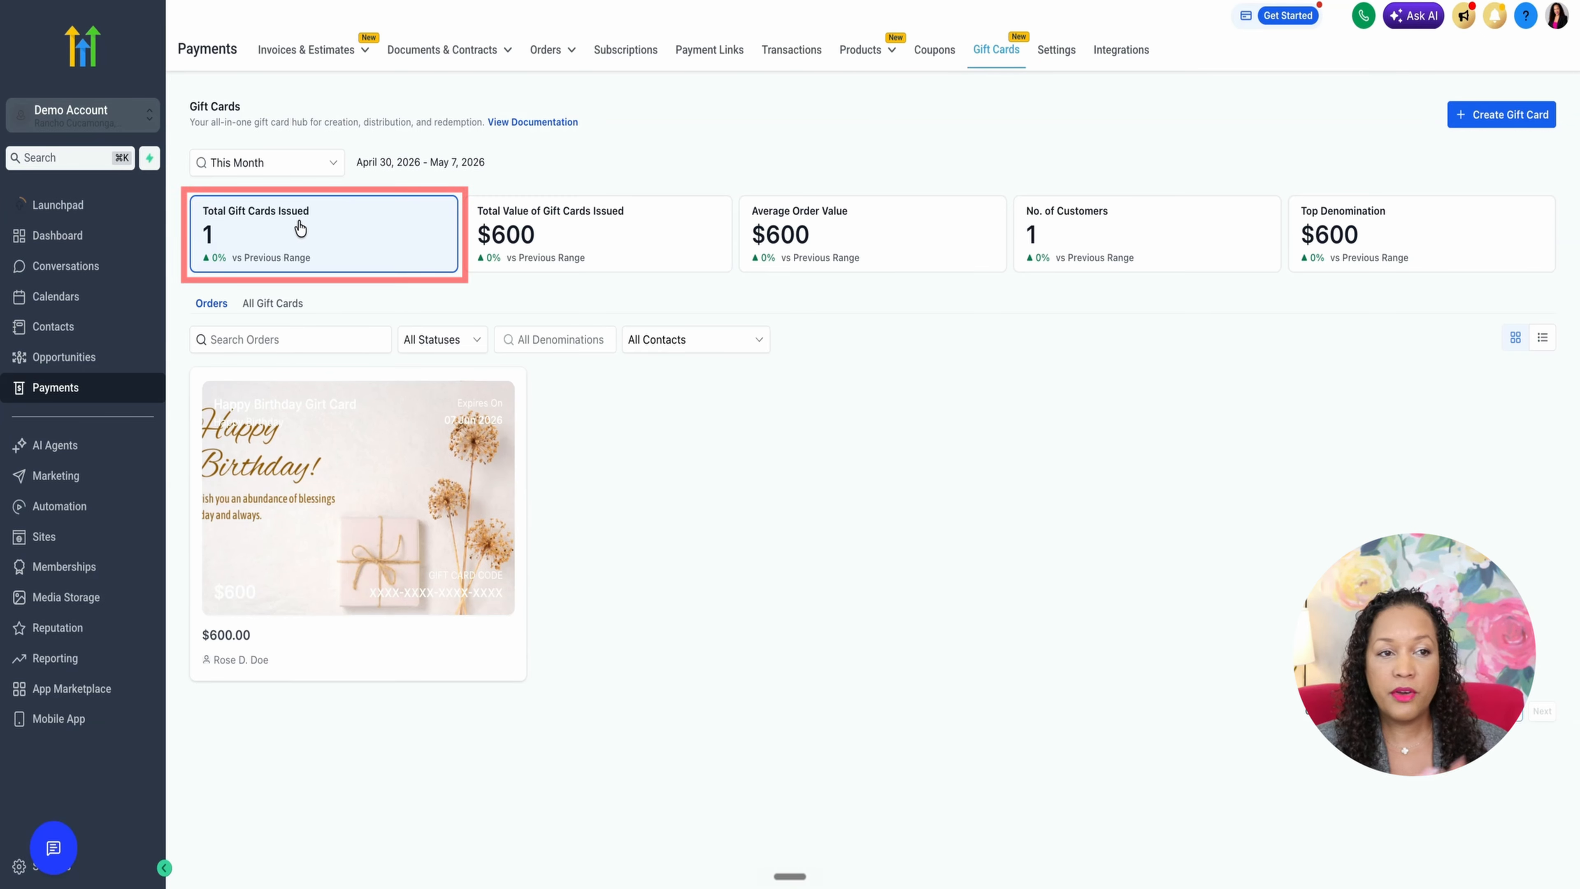
left_click(627, 243)
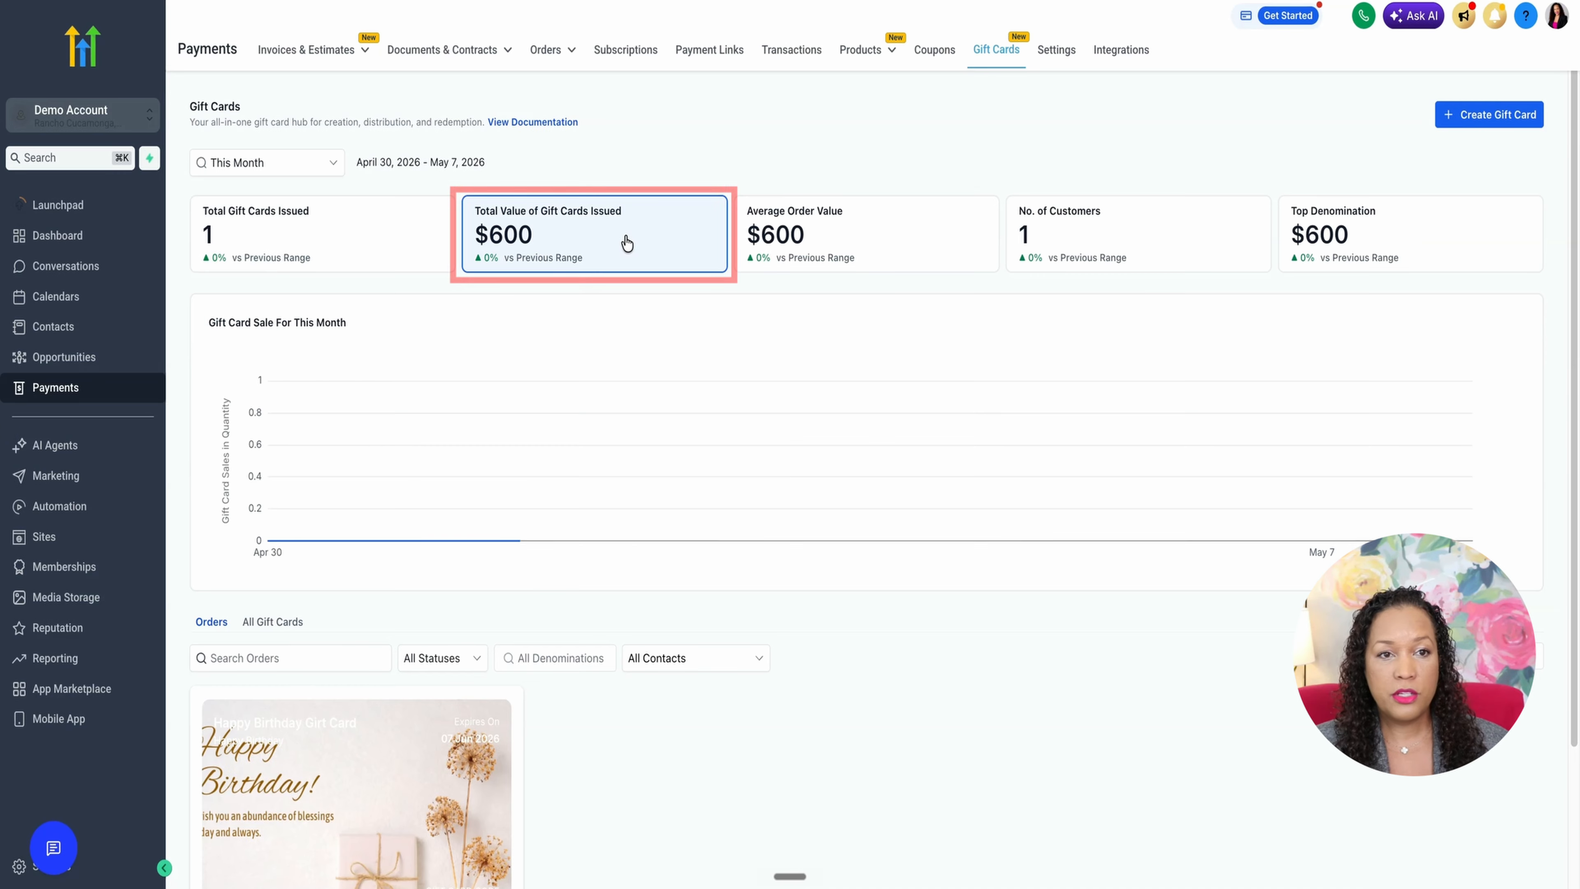
left_click(847, 242)
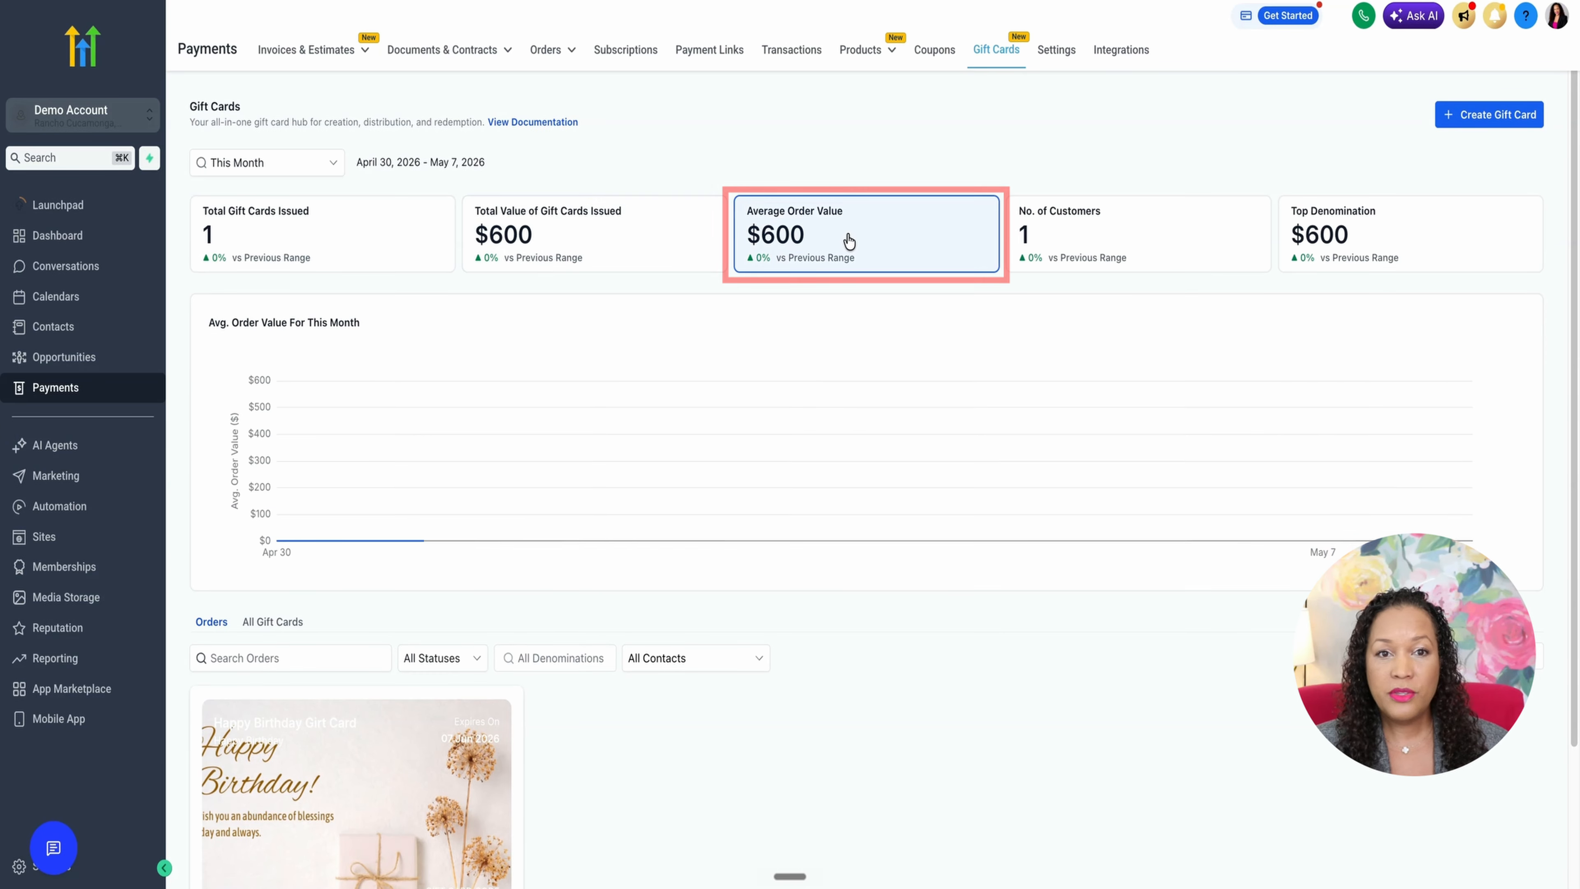
left_click(1035, 244)
left_click(1361, 251)
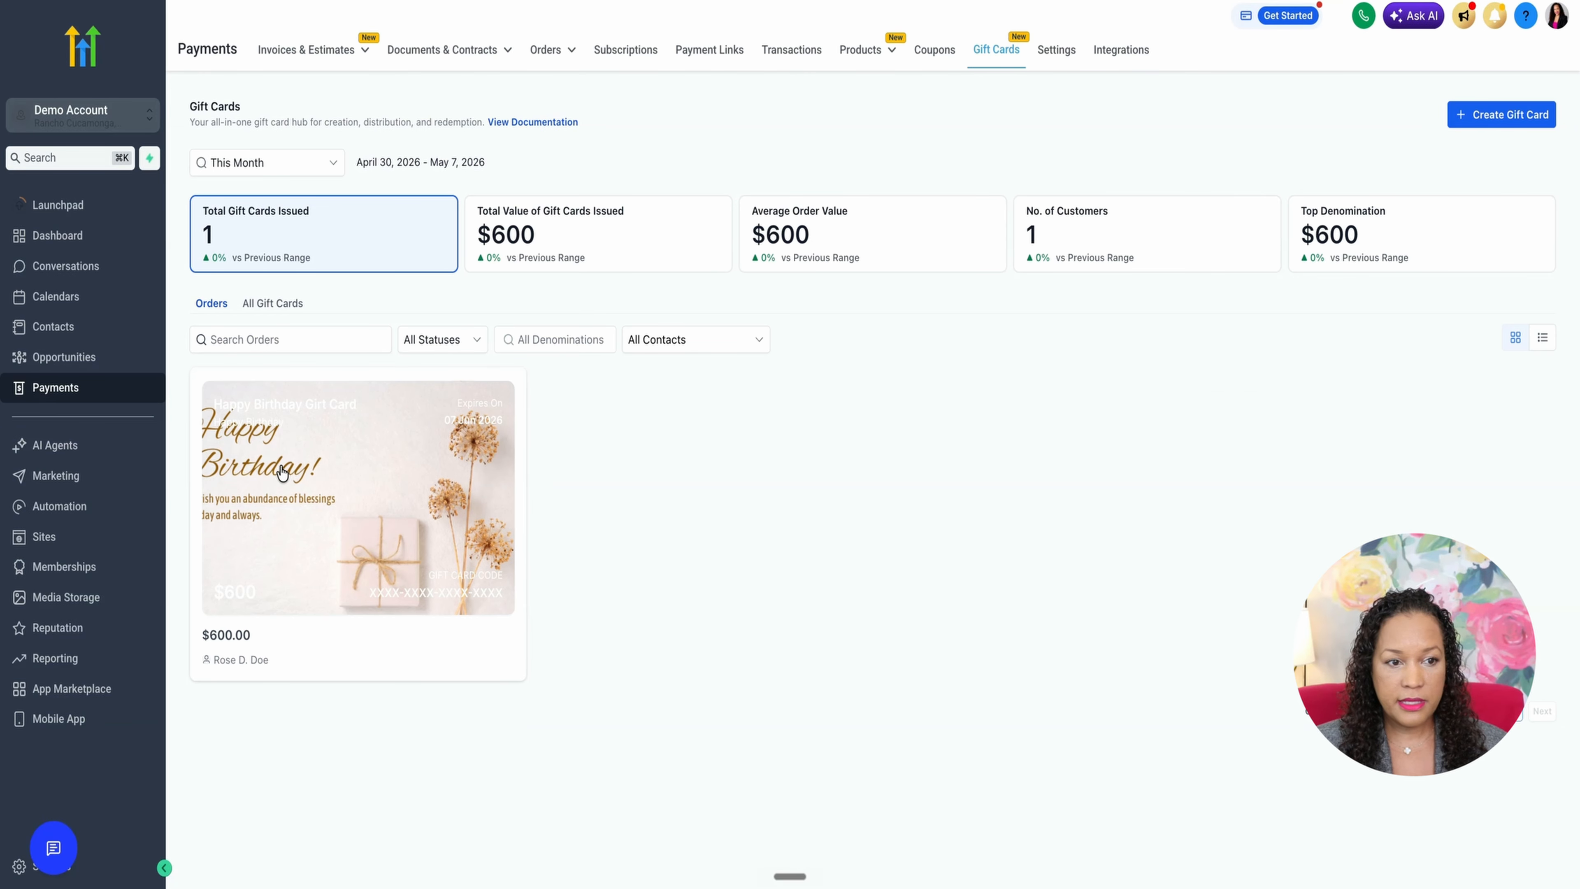
left_click(282, 472)
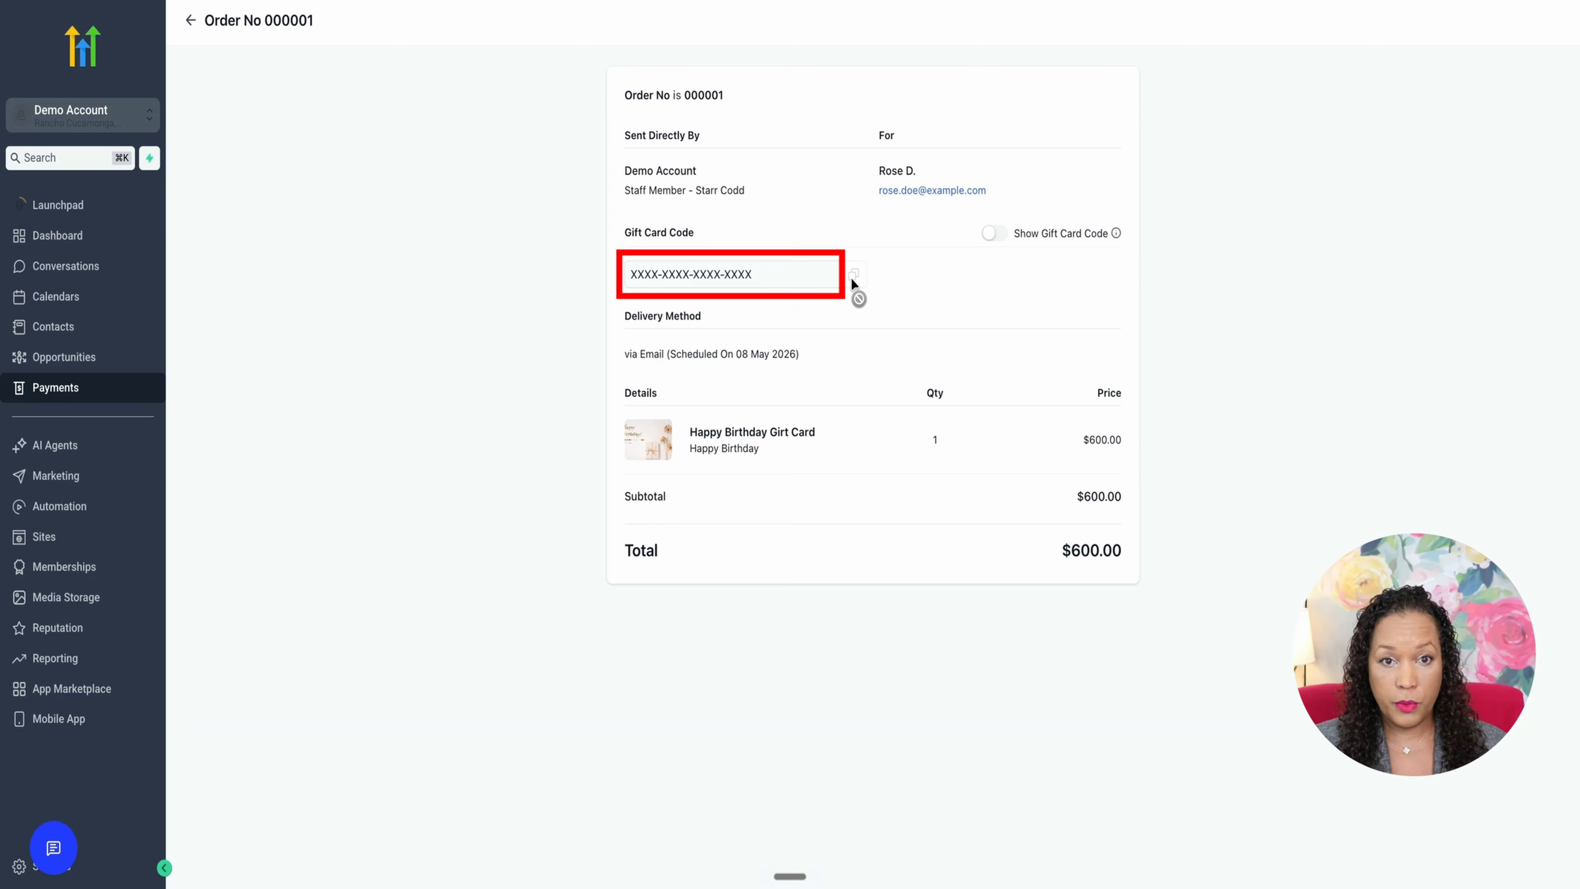
- Return from the gift card's order details to the Gift Cards list
left_click(190, 20)
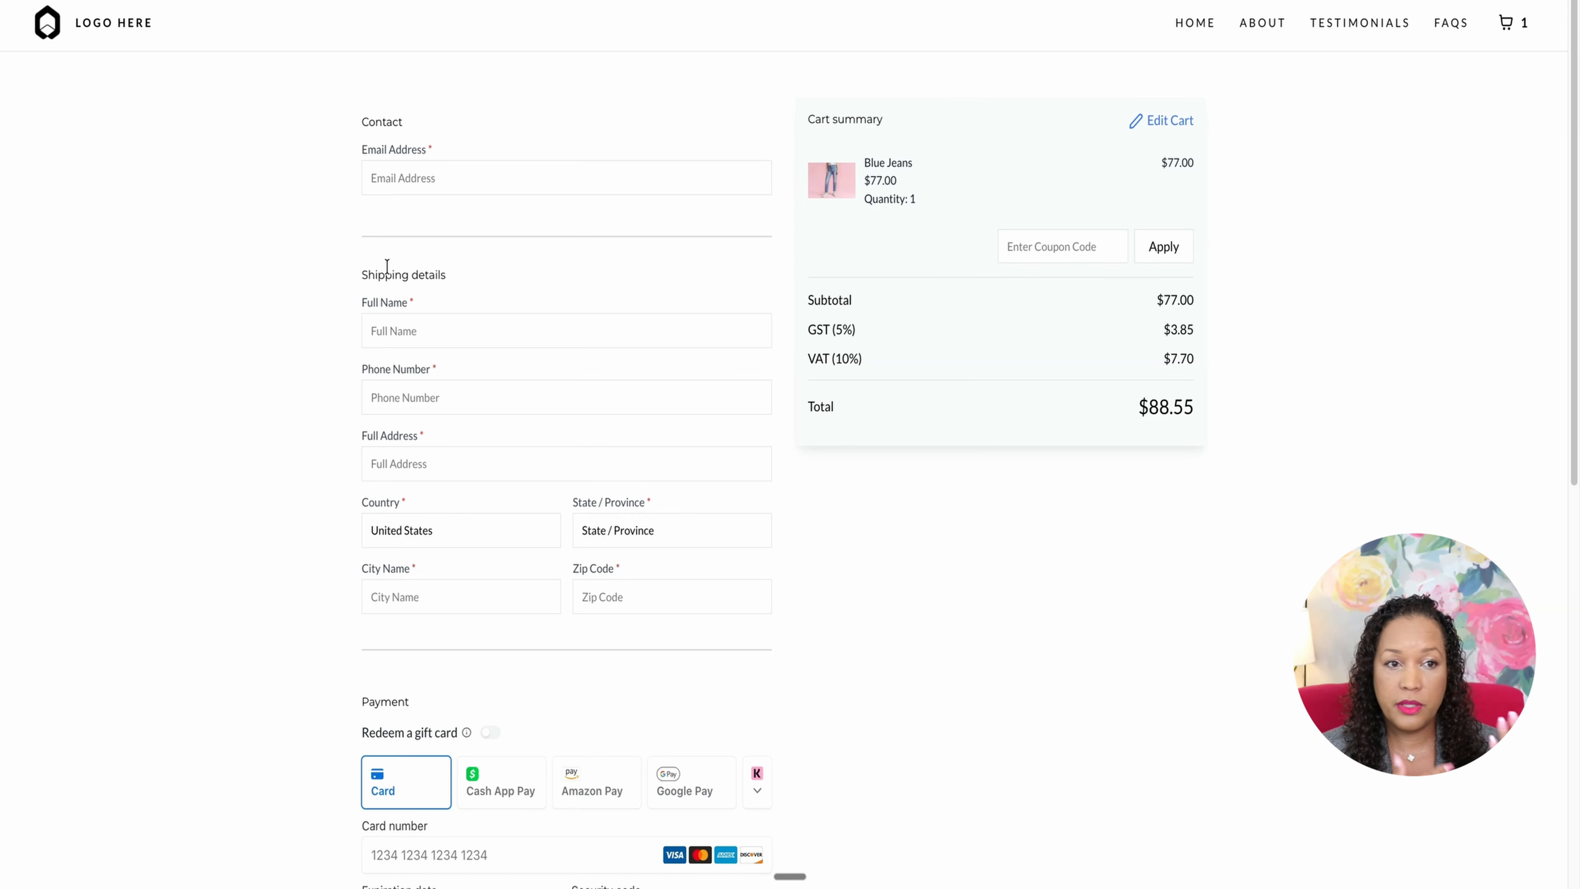
- Redeem the copied gift card code at checkout, covering the full $88.55 and leaving $511.45
scroll(387, 266, "down", 5)
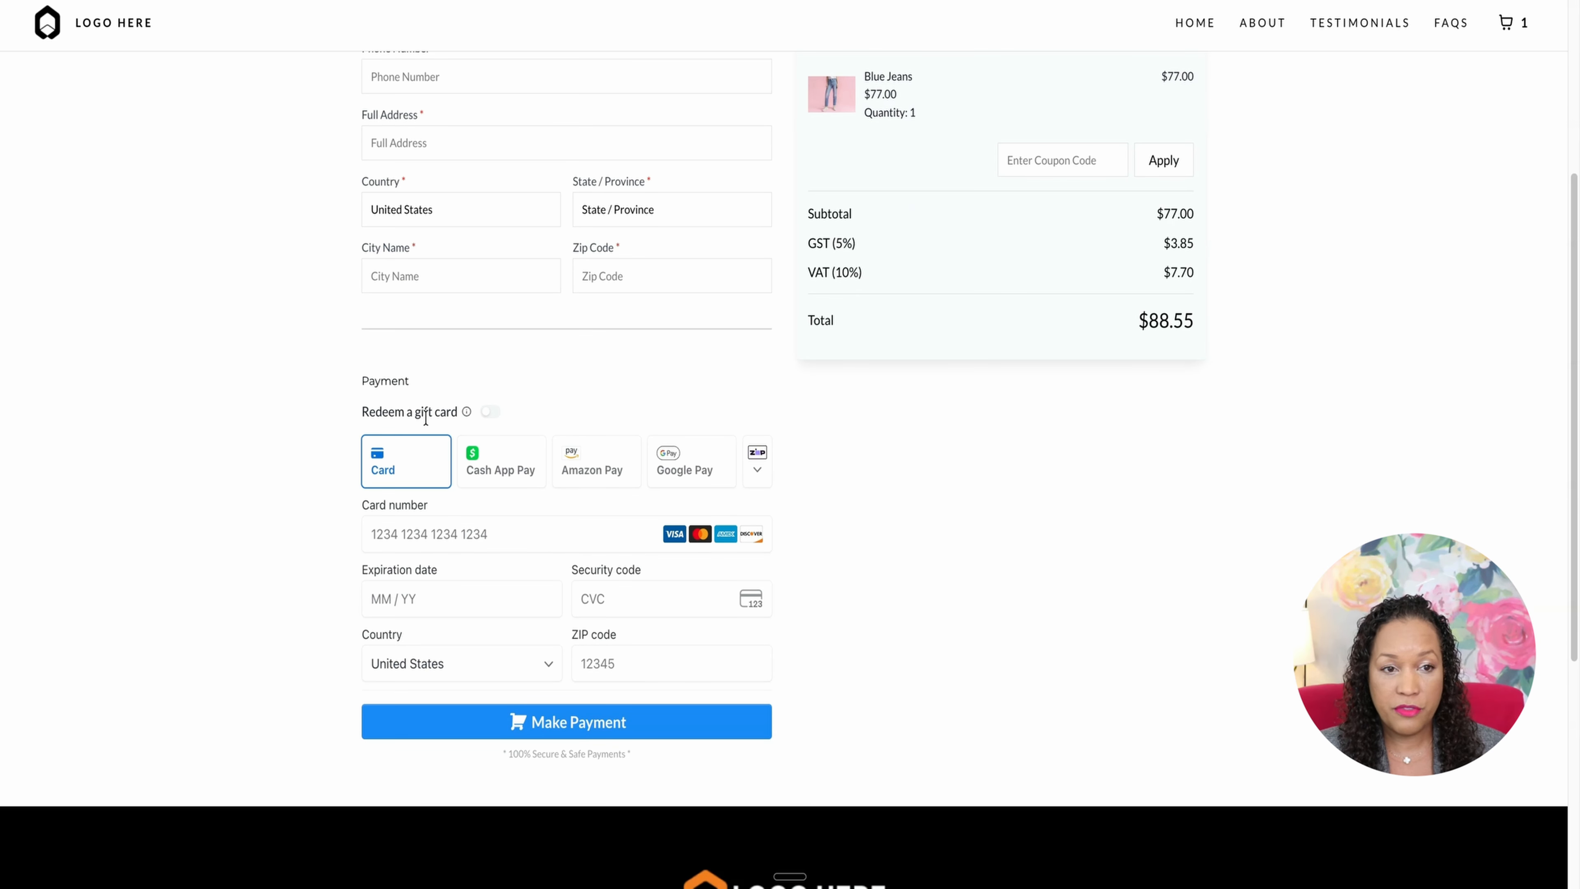
left_click(490, 413)
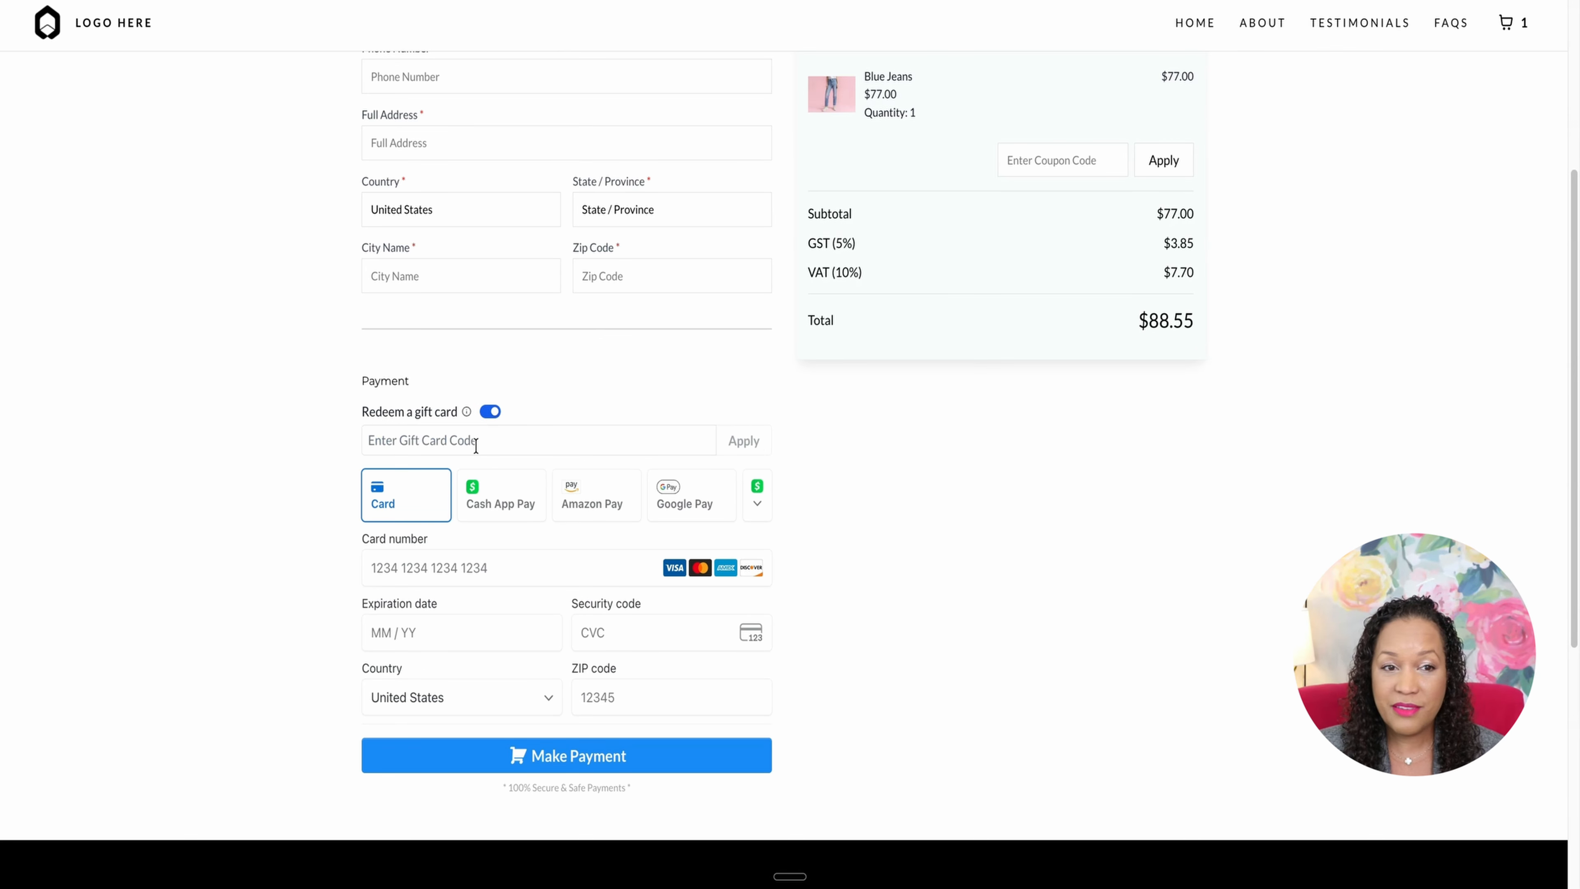
left_click(475, 443)
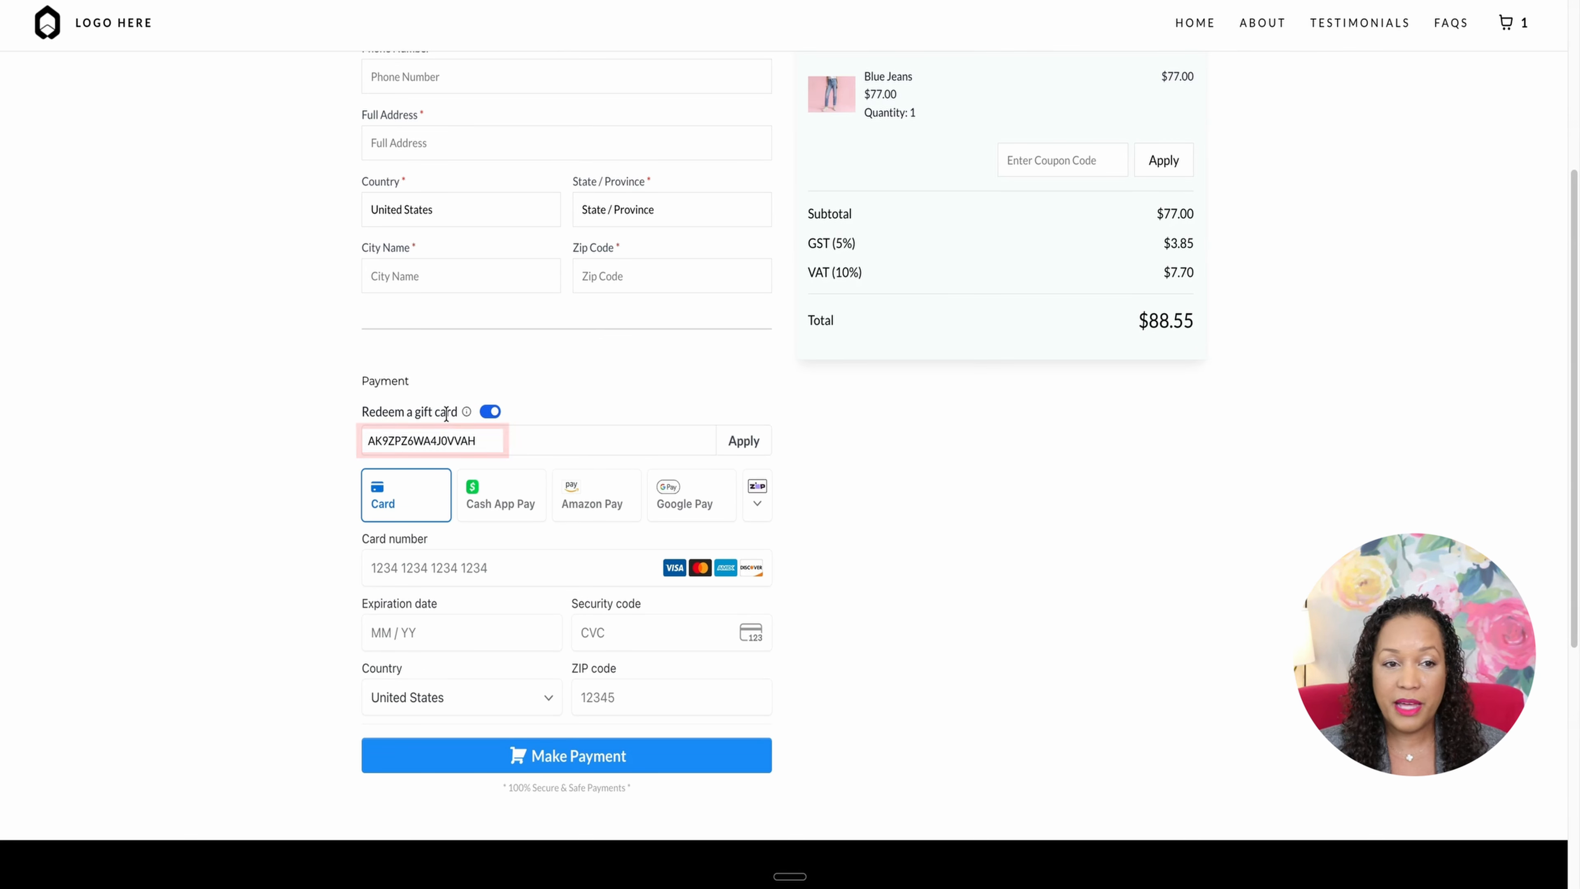
left_click(745, 443)
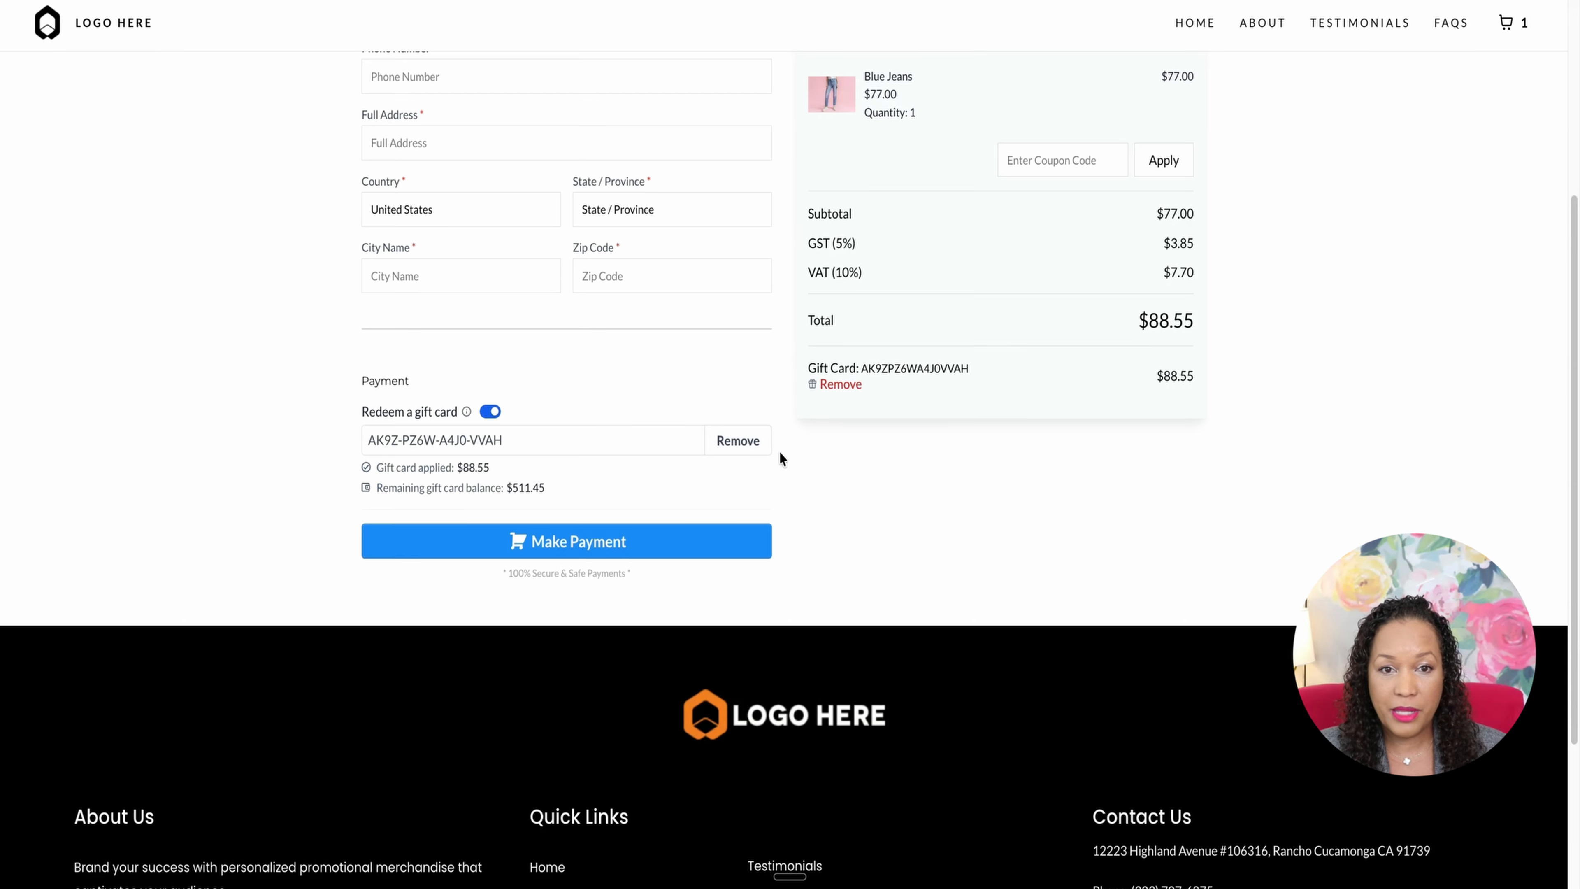
scroll(971, 420, "up", 3)
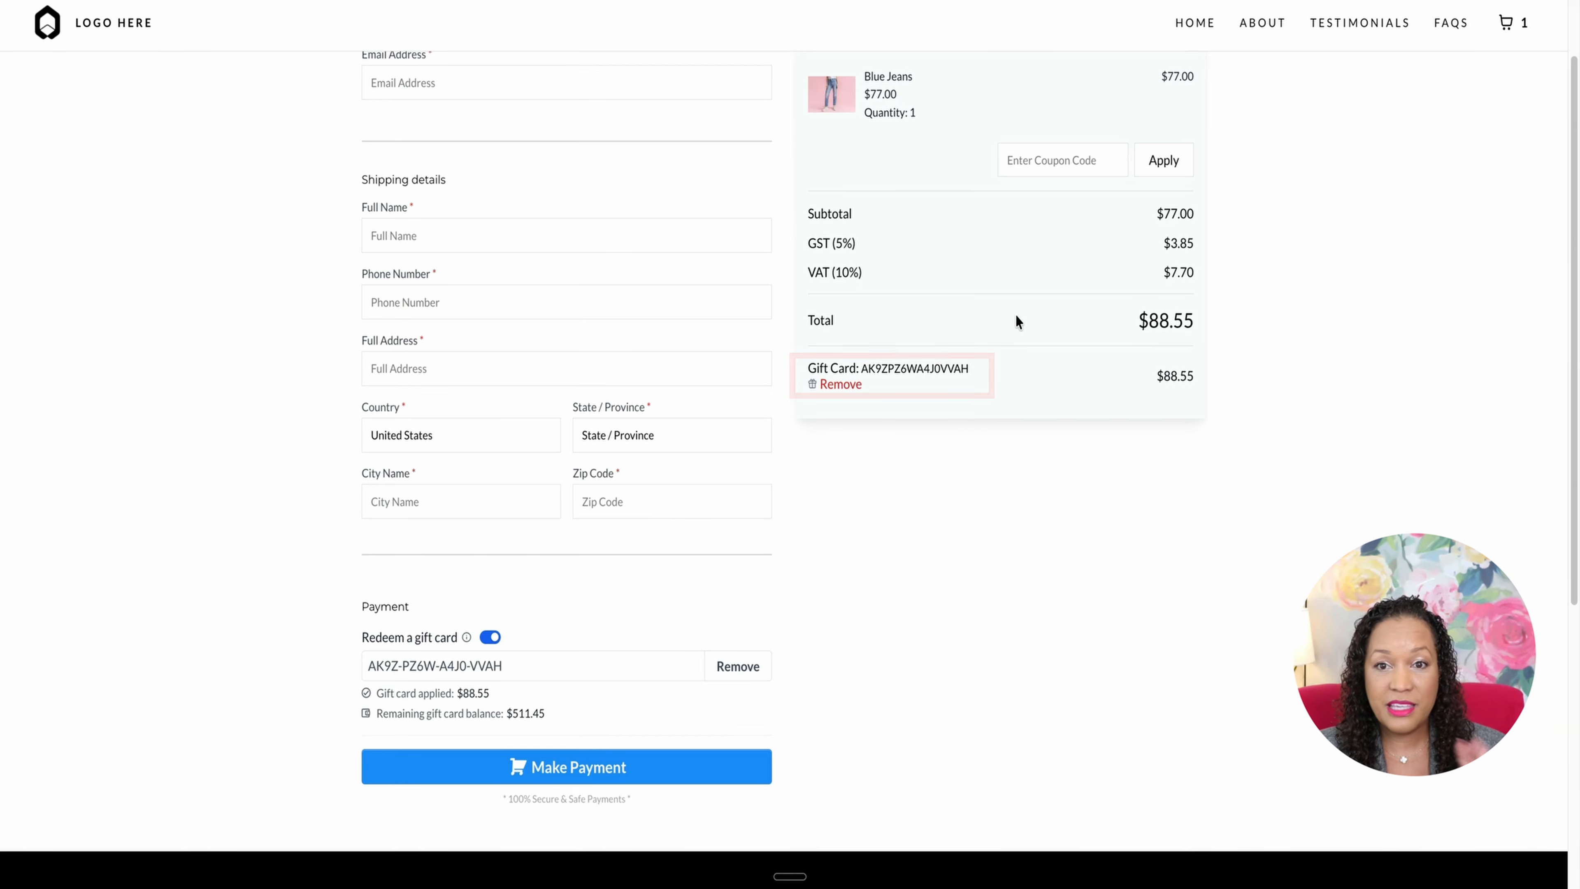